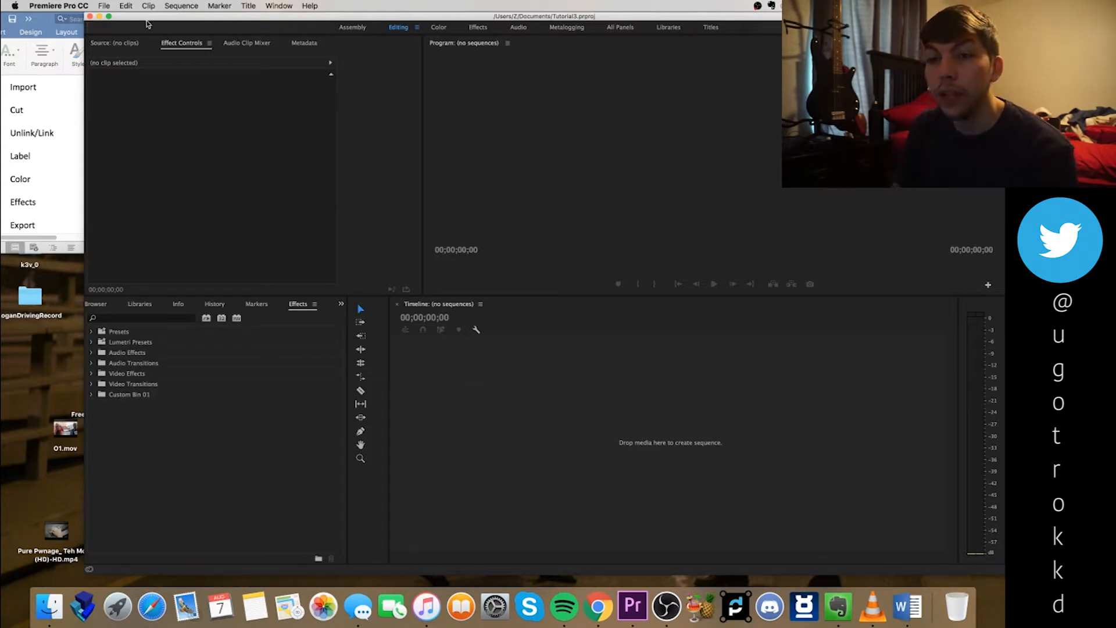
Step: Start importing media and browse to the Z_Seagate drive
click(104, 6)
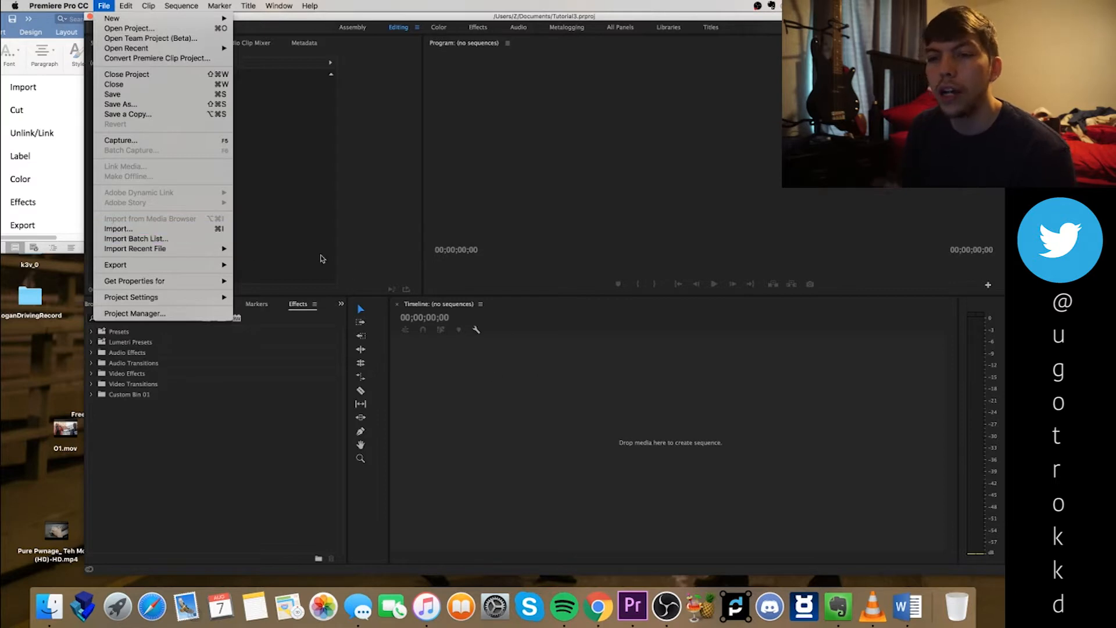
click(472, 365)
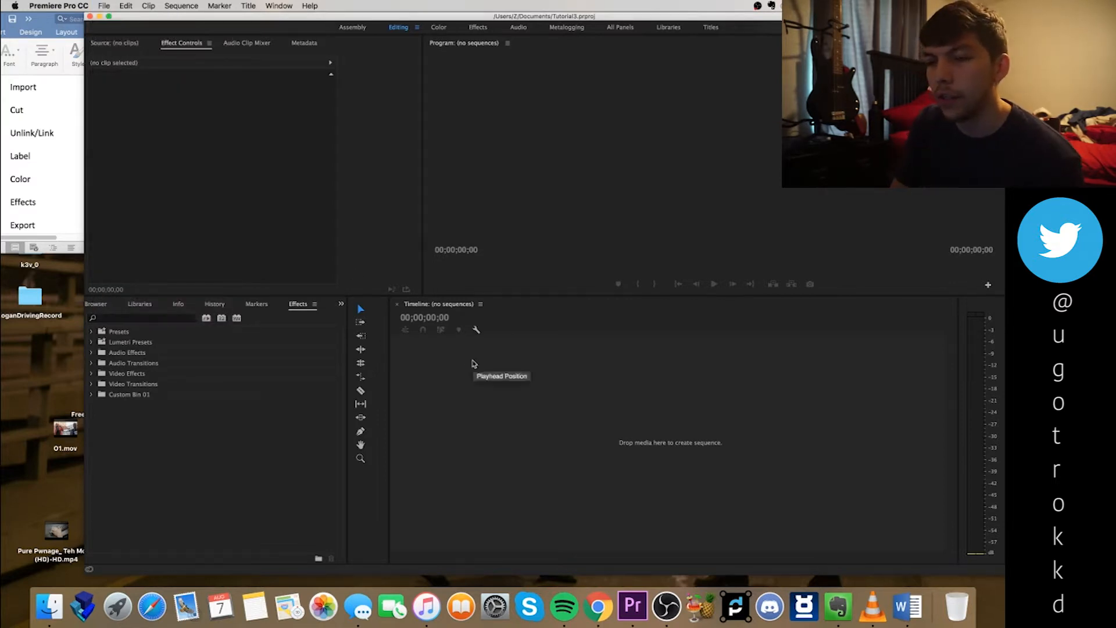
key(super+i)
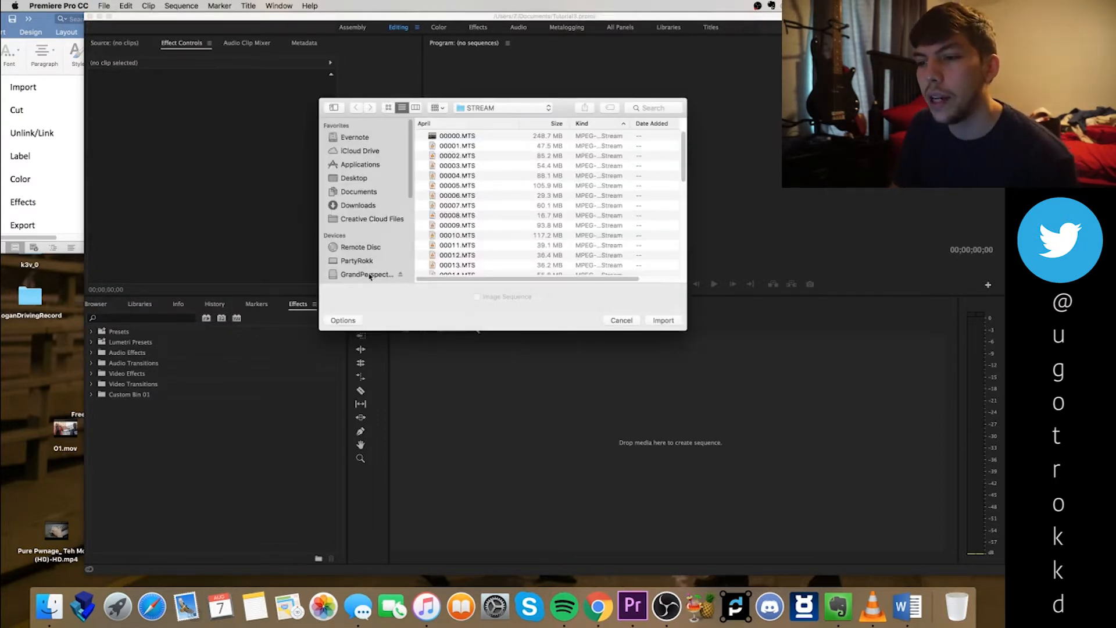
click(373, 191)
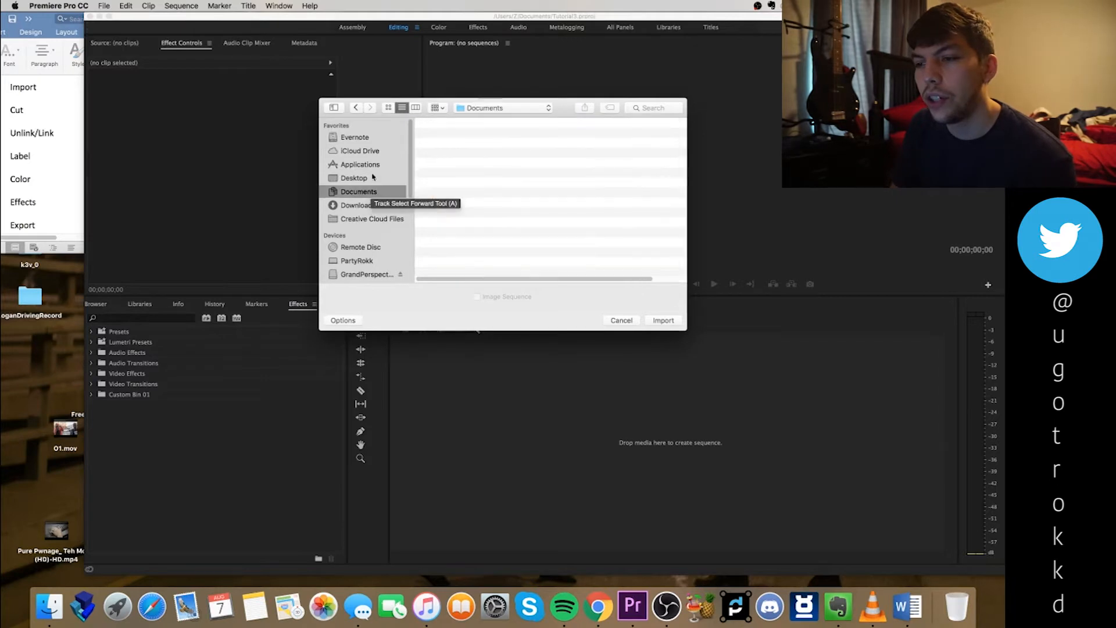
click(355, 205)
scroll(363, 204, down, 5)
scroll(365, 209, up, 3)
click(369, 205)
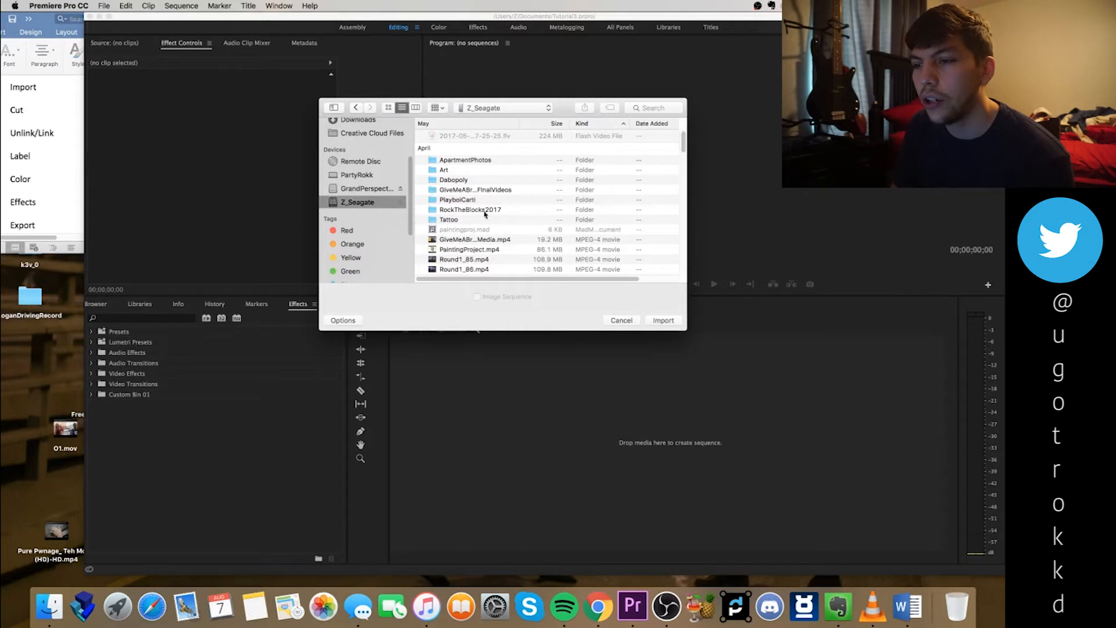
Step: Find the PlayboiCarti footage folder among the drive's contents and open it
scroll(479, 188, down, 10)
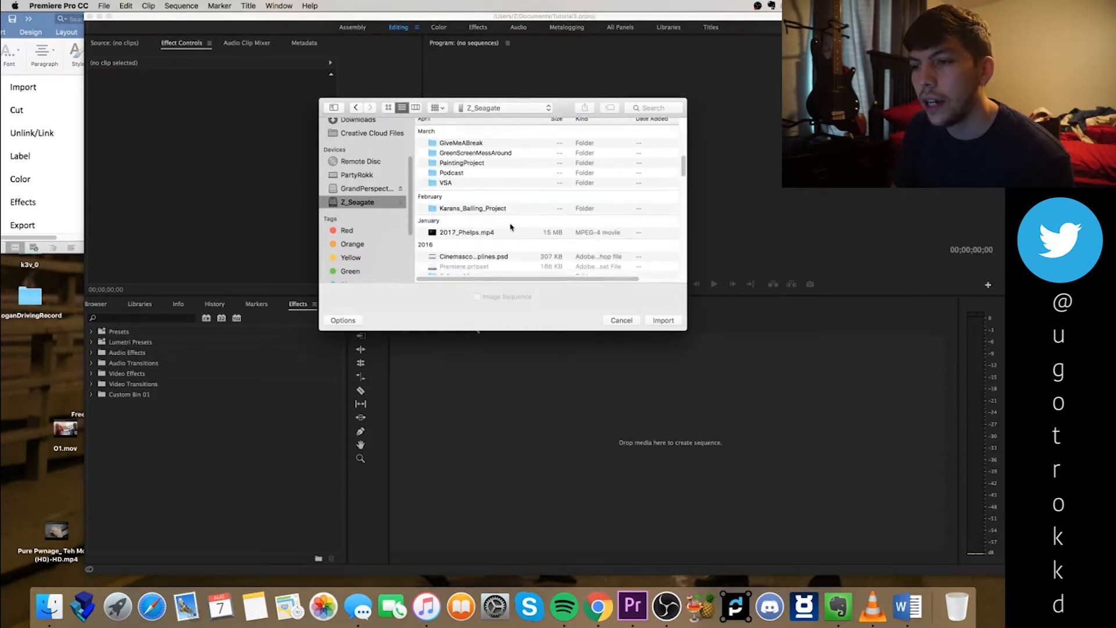
scroll(512, 218, down, 10)
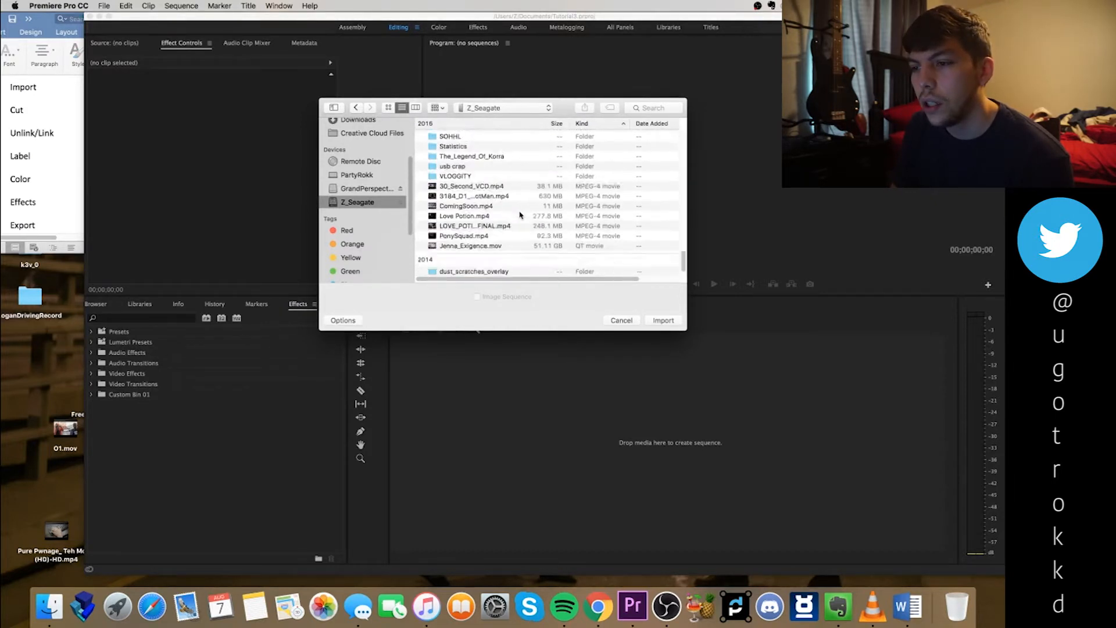
scroll(518, 216, up, 8)
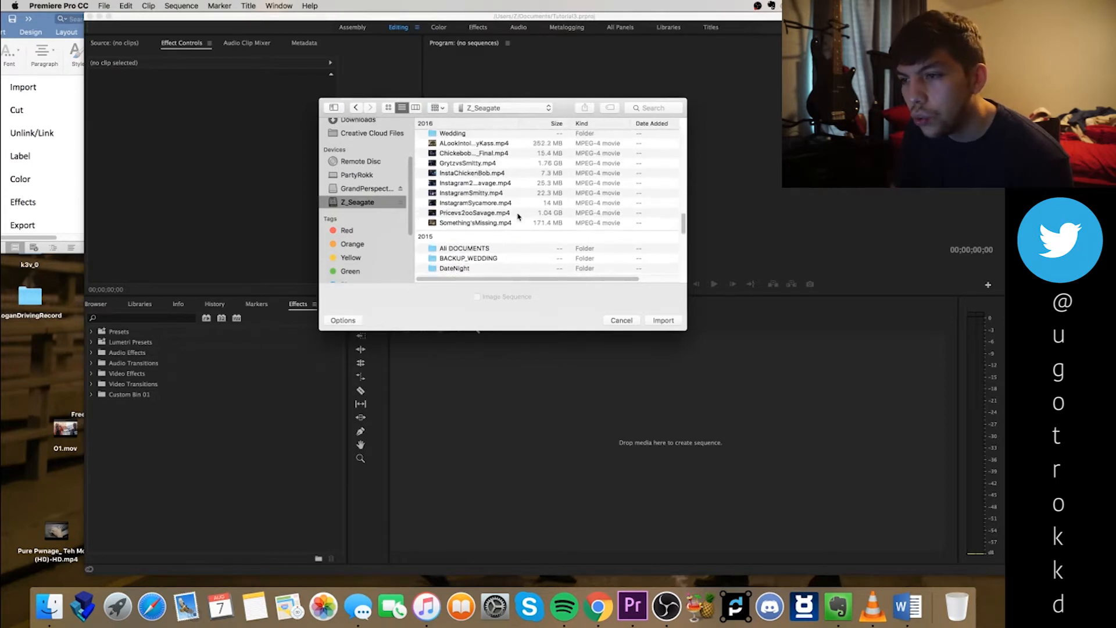
scroll(518, 215, up, 1)
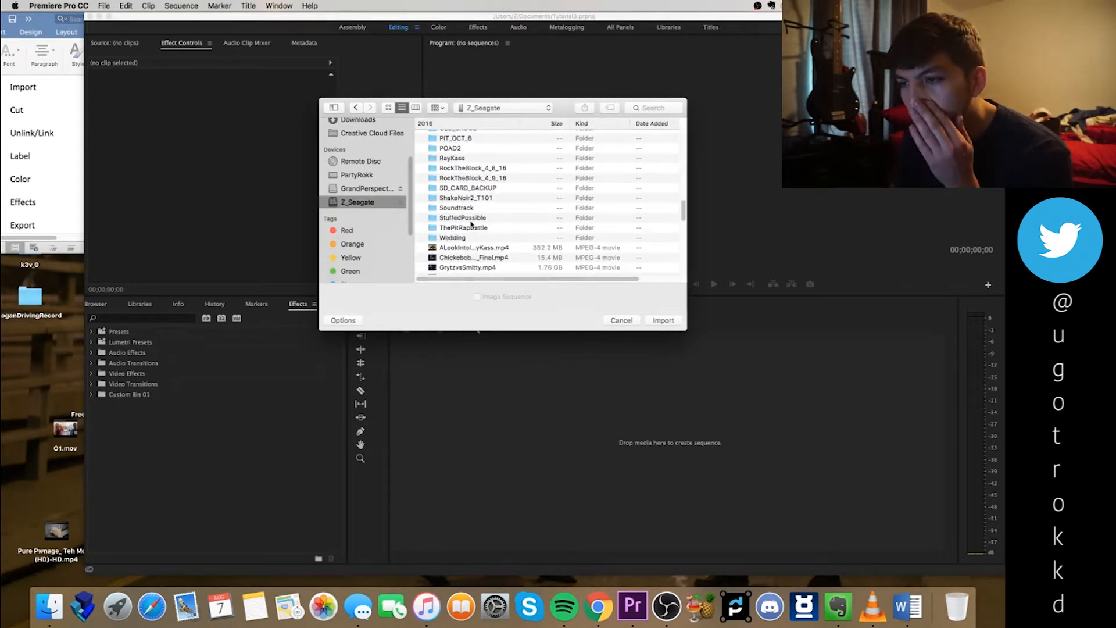
scroll(468, 212, up, 5)
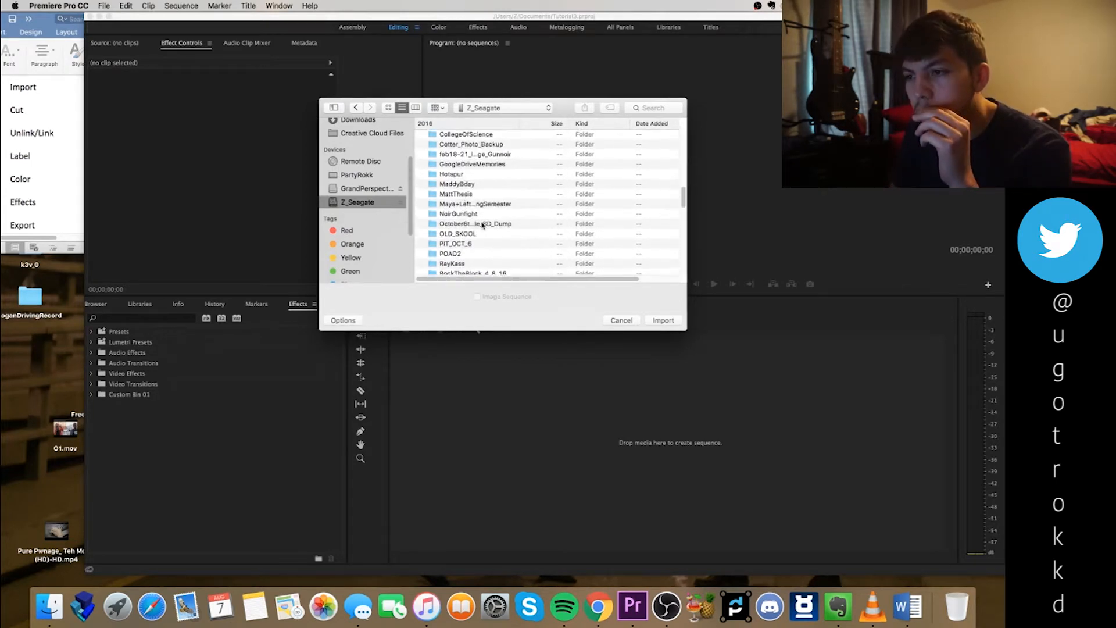
scroll(482, 226, up, 5)
scroll(483, 221, up, 6)
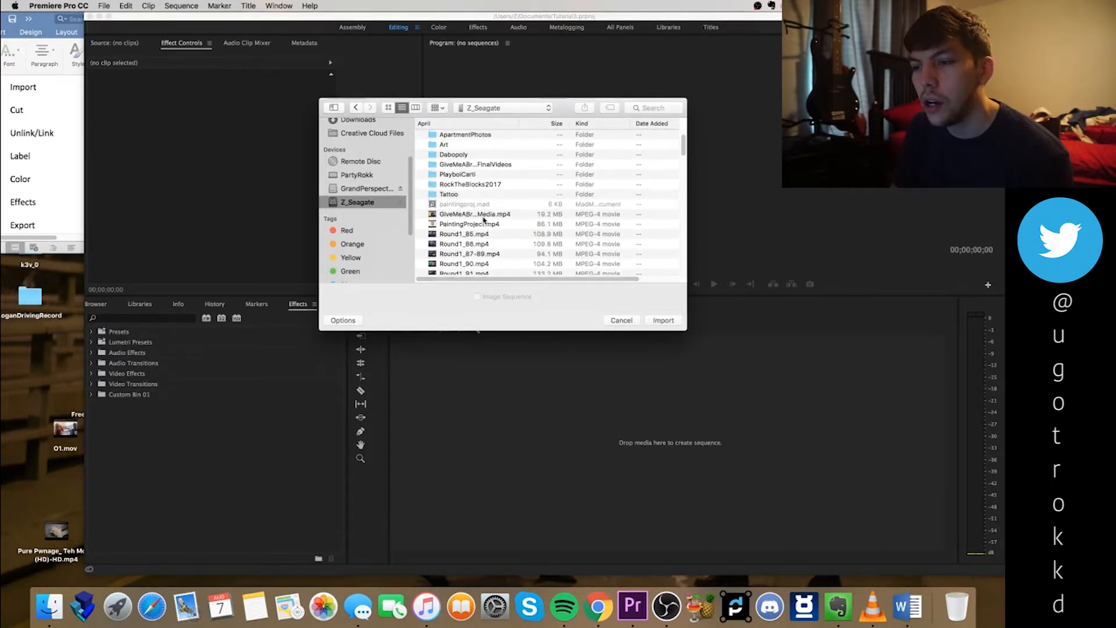
scroll(483, 220, up, 1)
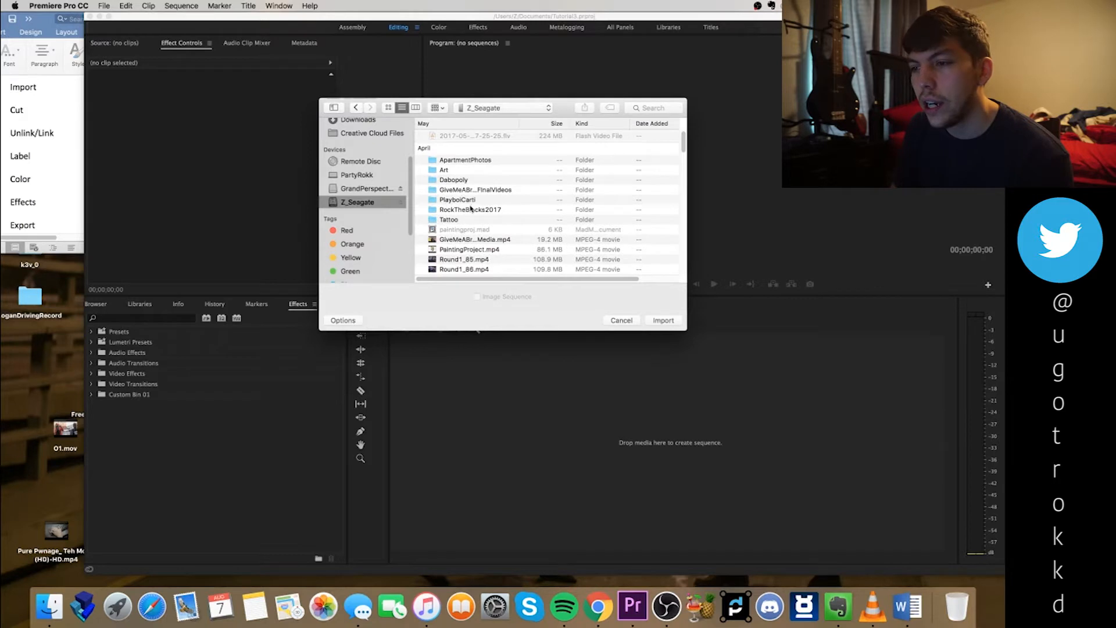
click(466, 200)
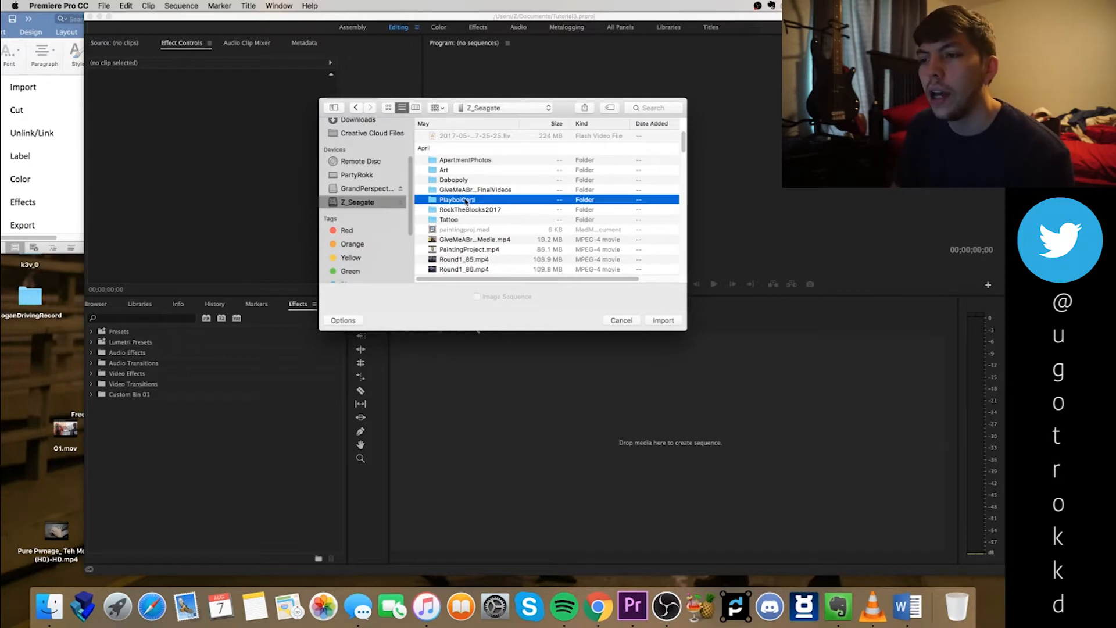
double_click(465, 201)
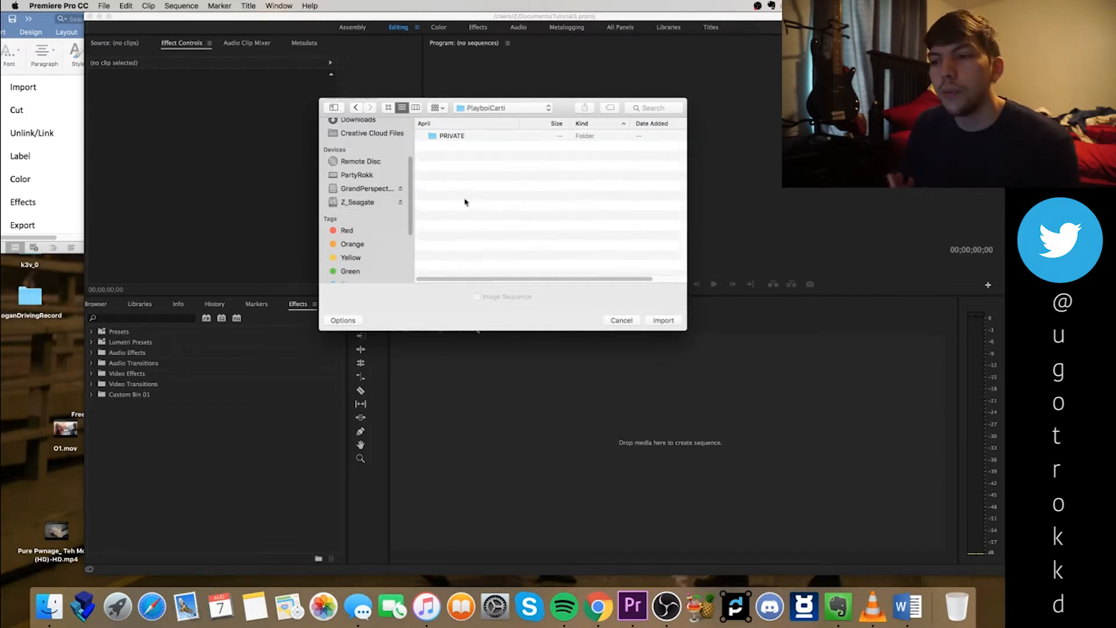
Step: Go through the PRIVATE folder and the AVCHD collection into the STREAM folder
double_click(455, 137)
double_click(449, 138)
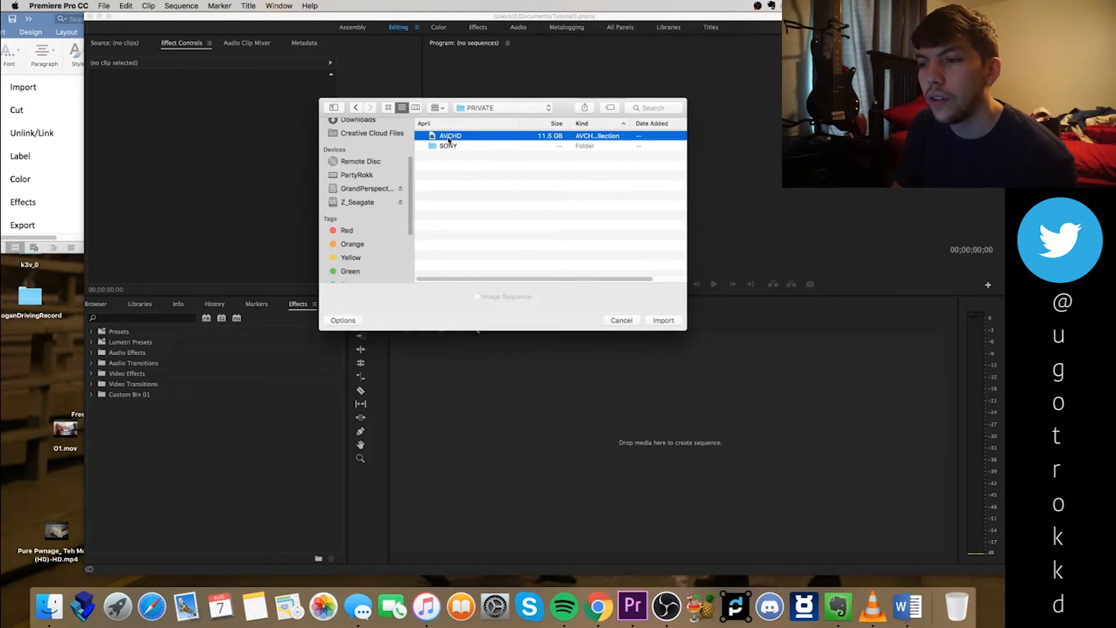
double_click(451, 138)
double_click(456, 176)
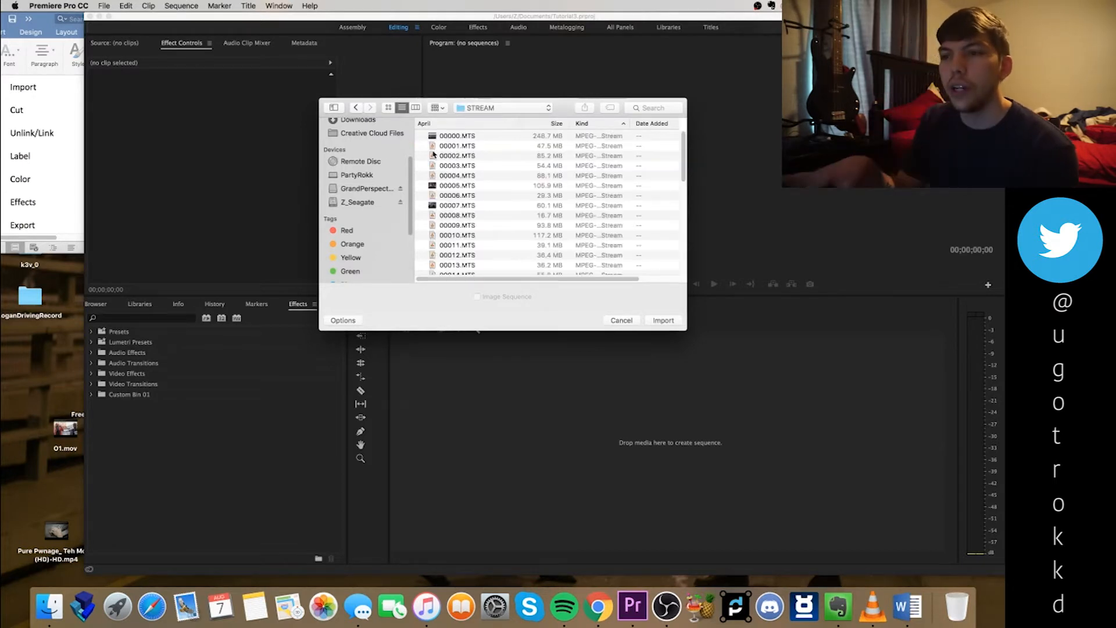
Step: Import the five clips 00027.MTS through 00031.MTS from the STREAM folder into the project
scroll(472, 198, down, 10)
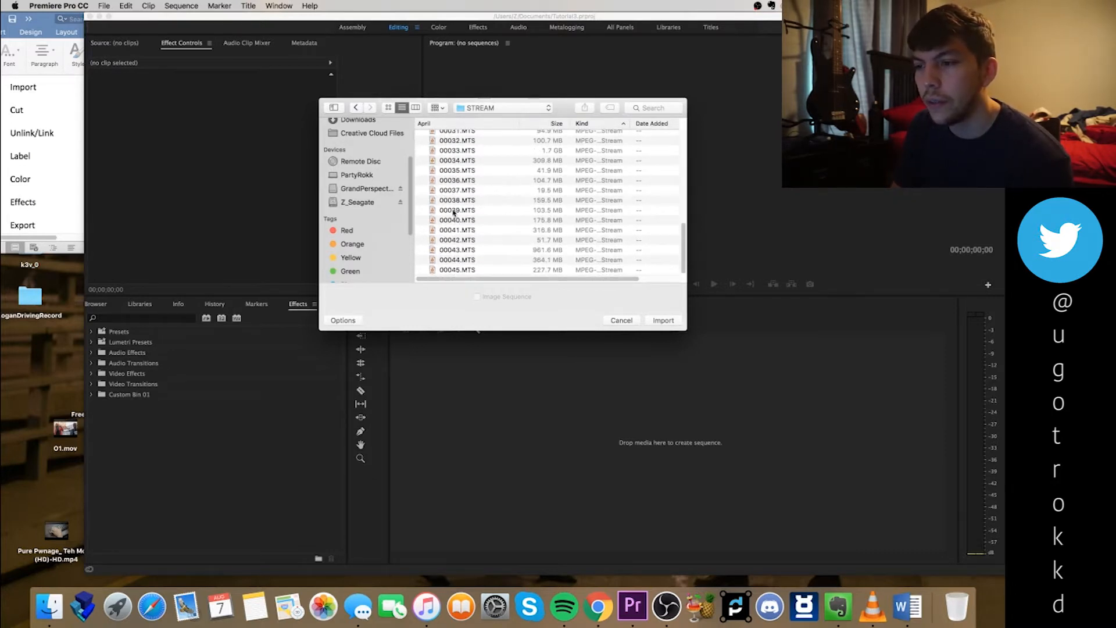
click(453, 211)
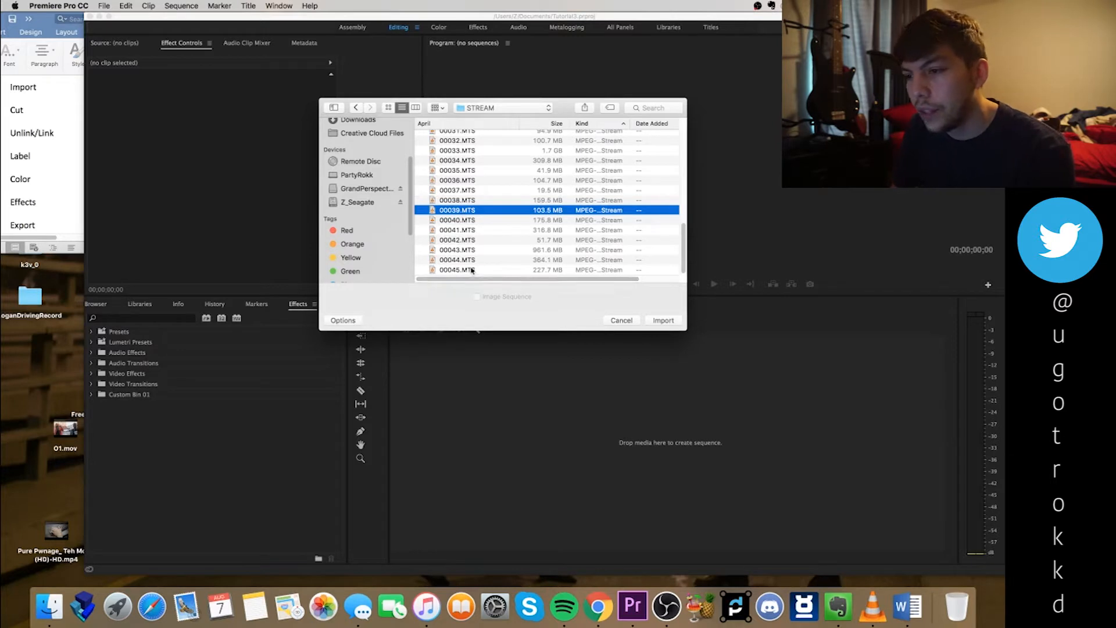
click(462, 222)
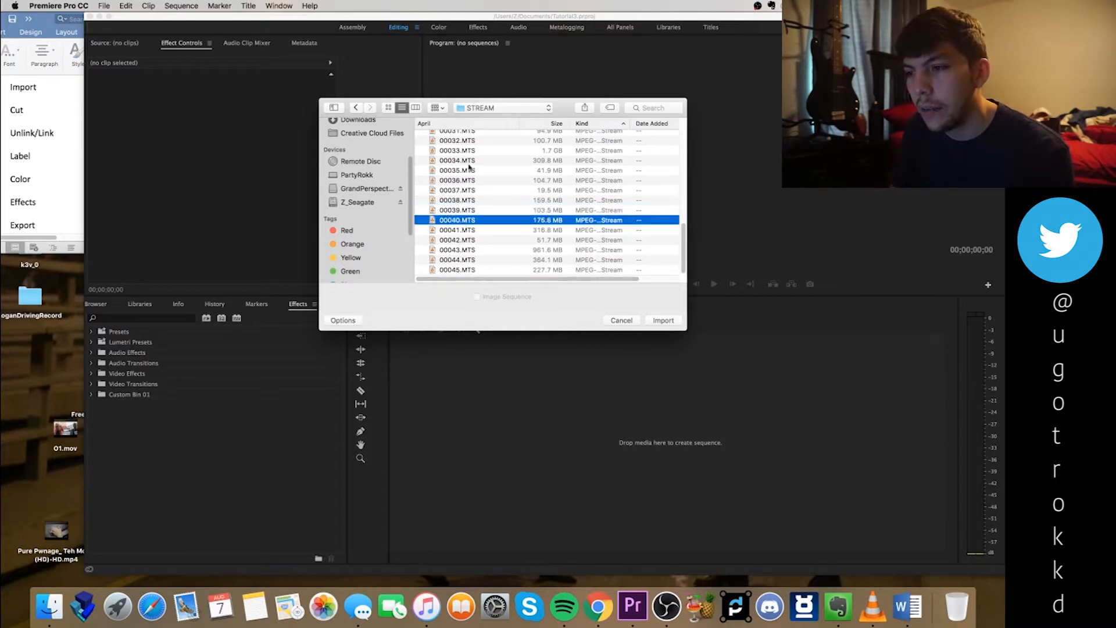
scroll(465, 174, up, 5)
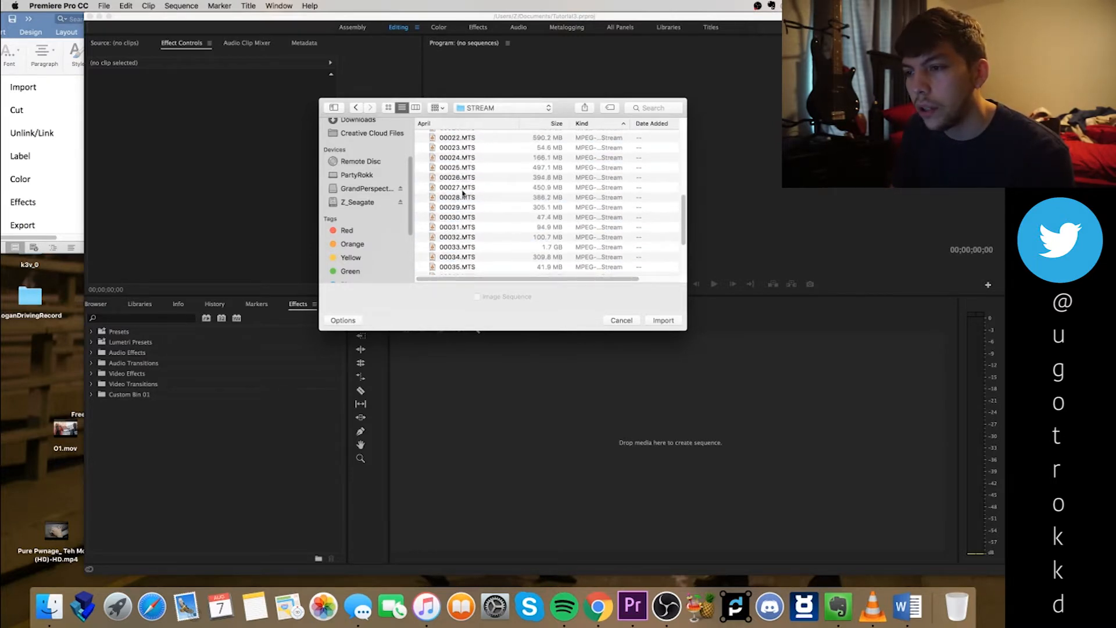
click(464, 187)
shift+click(463, 227)
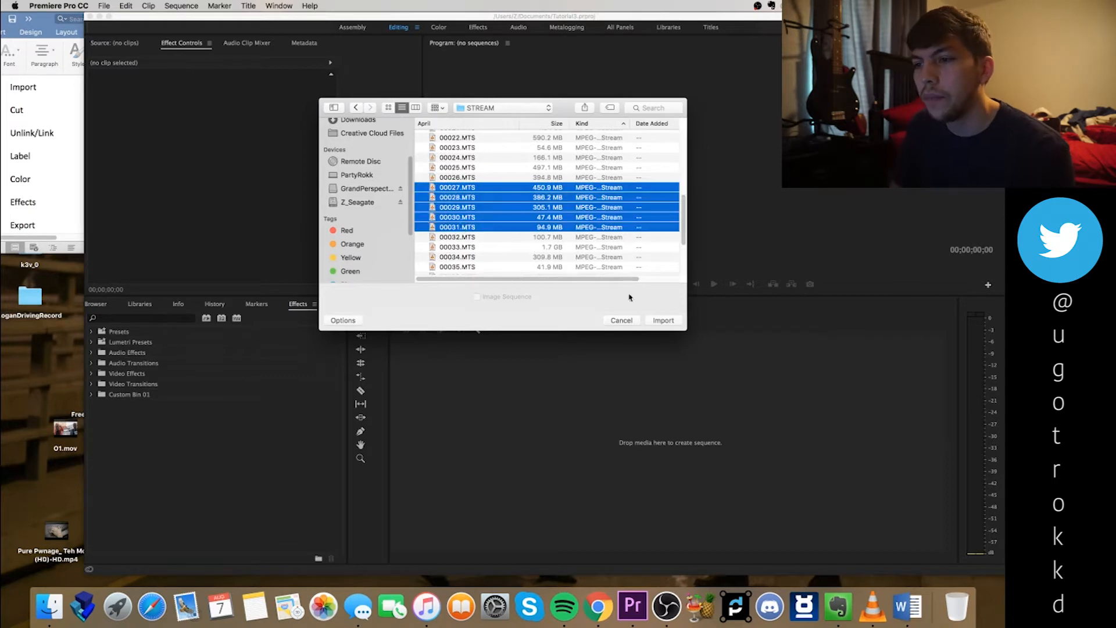
click(470, 192)
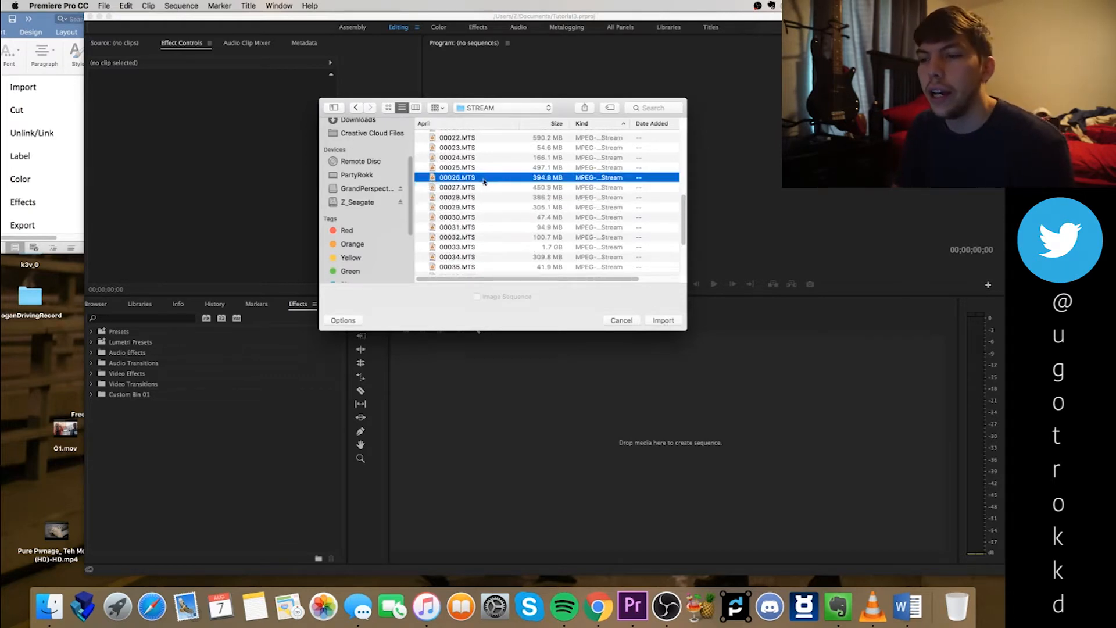
shift+click(462, 230)
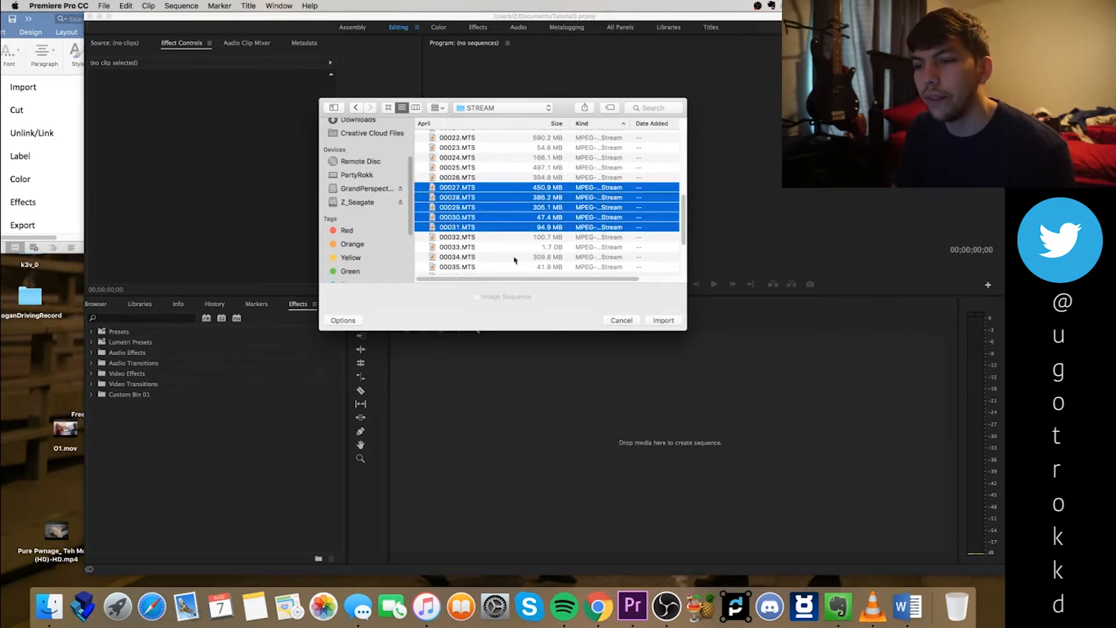
click(662, 319)
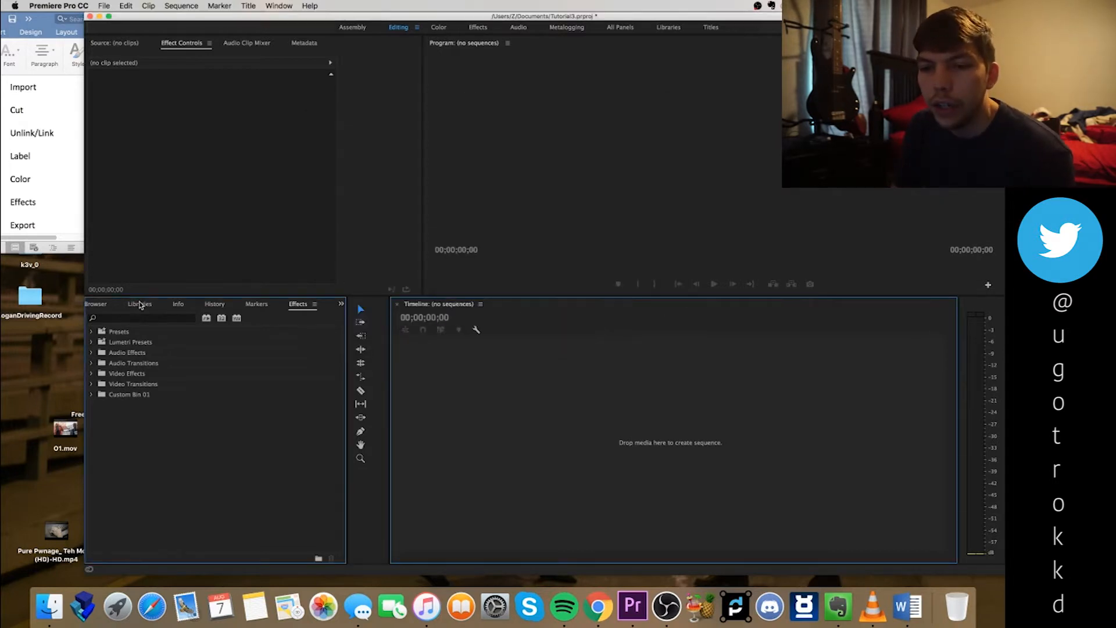
Step: Display the imported clips in the project and create a new sequence from 00027.MTS on the empty timeline
click(104, 305)
click(96, 305)
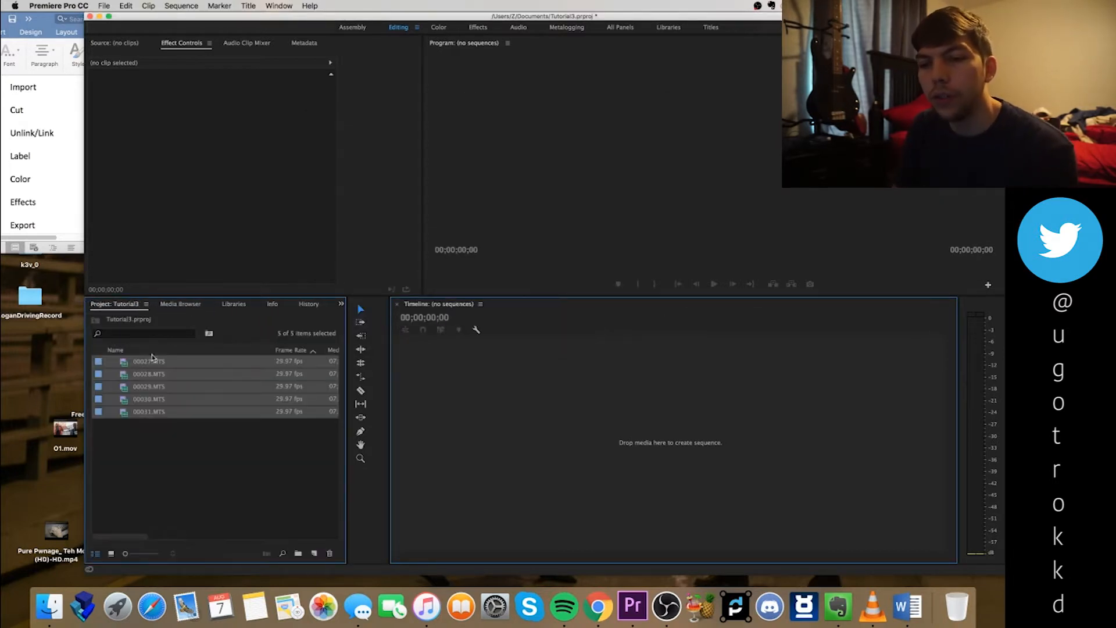
click(181, 436)
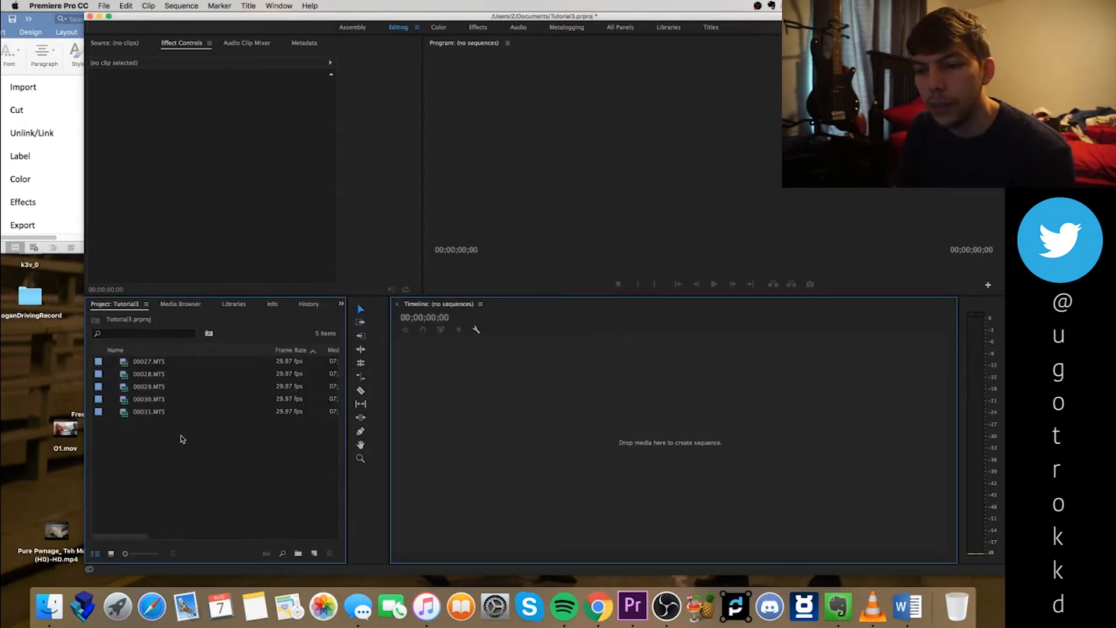
click(153, 365)
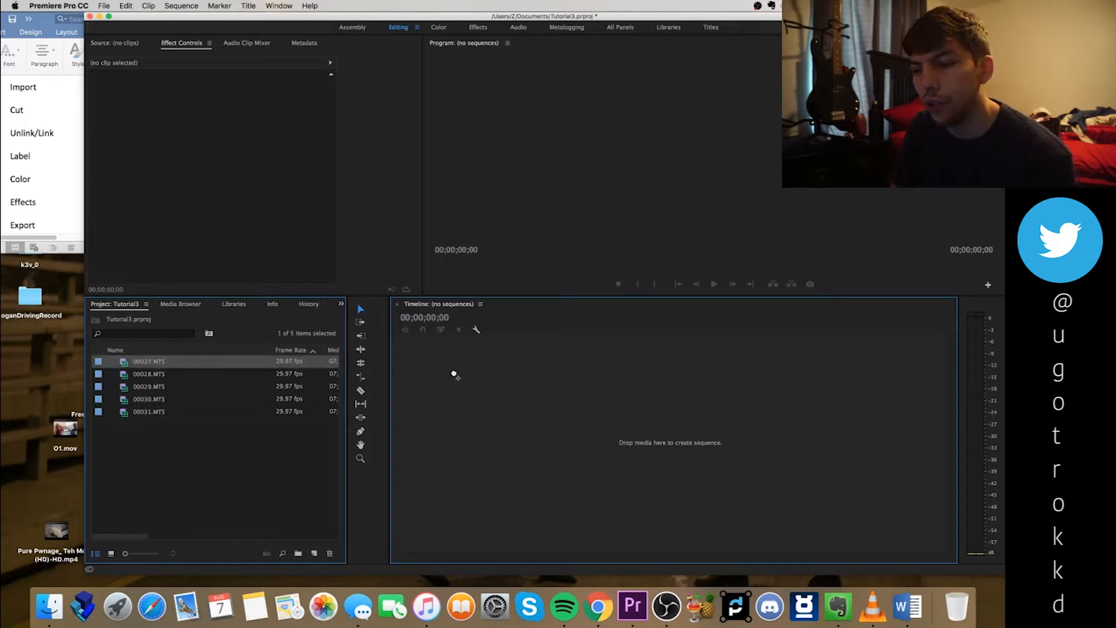
drag(445, 383, 447, 382)
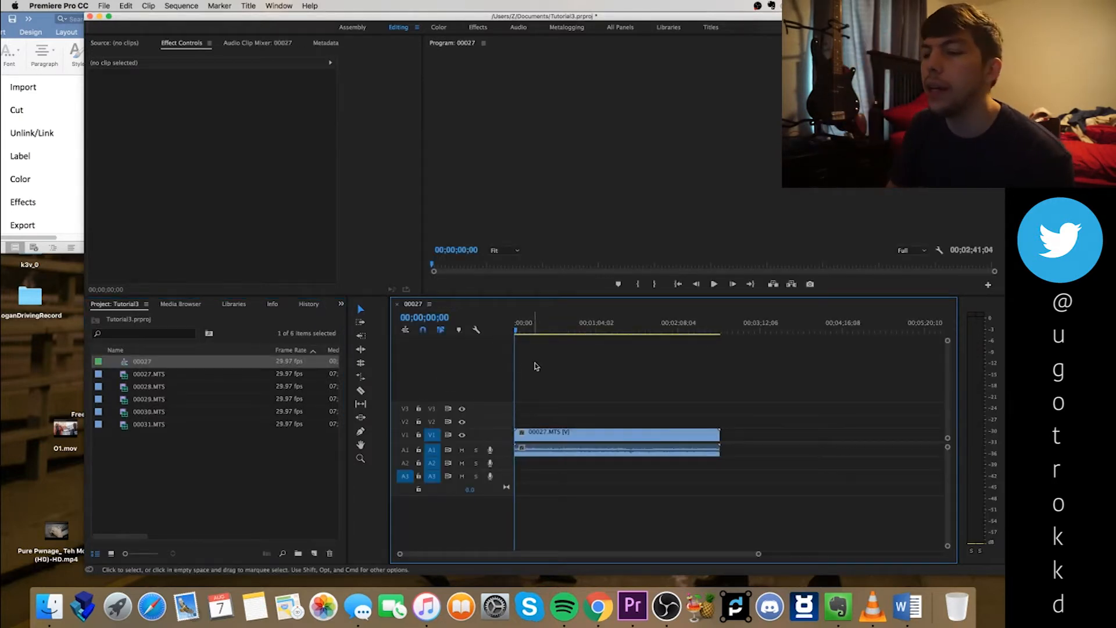
Step: Split the 00027.MTS clip in the timeline at 00;00;29;12
drag(535, 330, 571, 338)
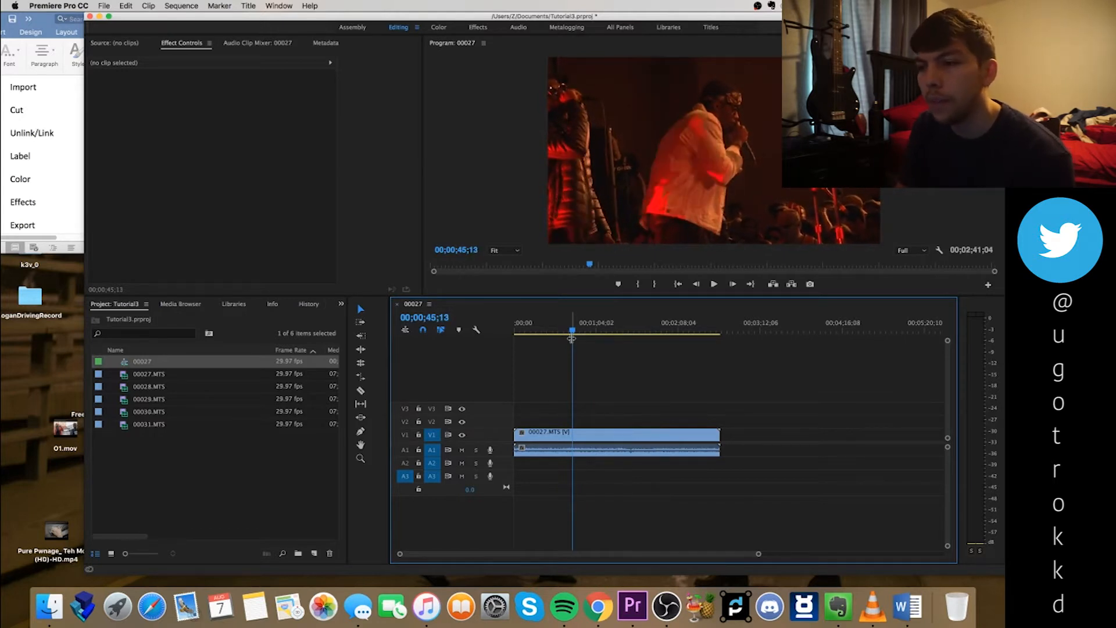
mouse_move(546, 332)
mouse_down()
mouse_move(523, 331)
mouse_move(665, 327)
mouse_move(532, 330)
mouse_move(551, 331)
mouse_up()
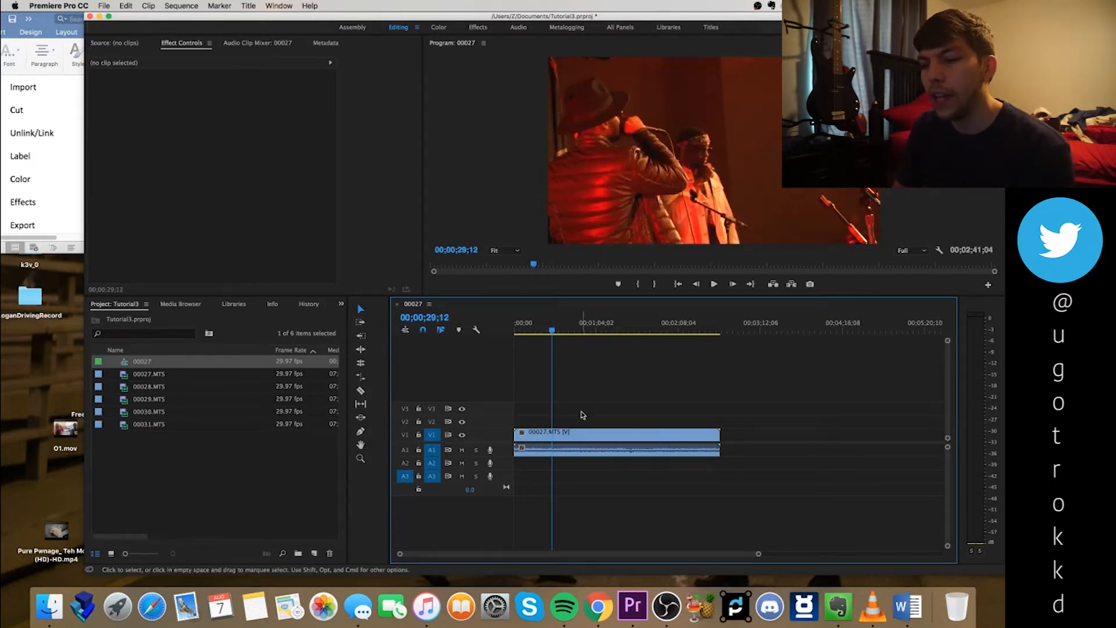
click(572, 434)
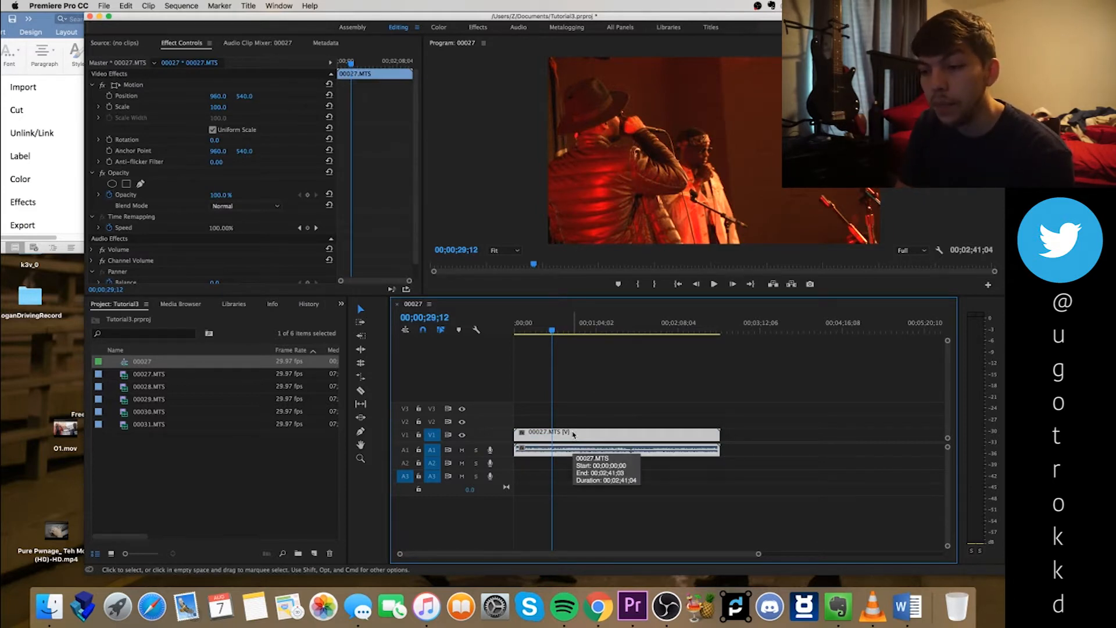
key(super+k)
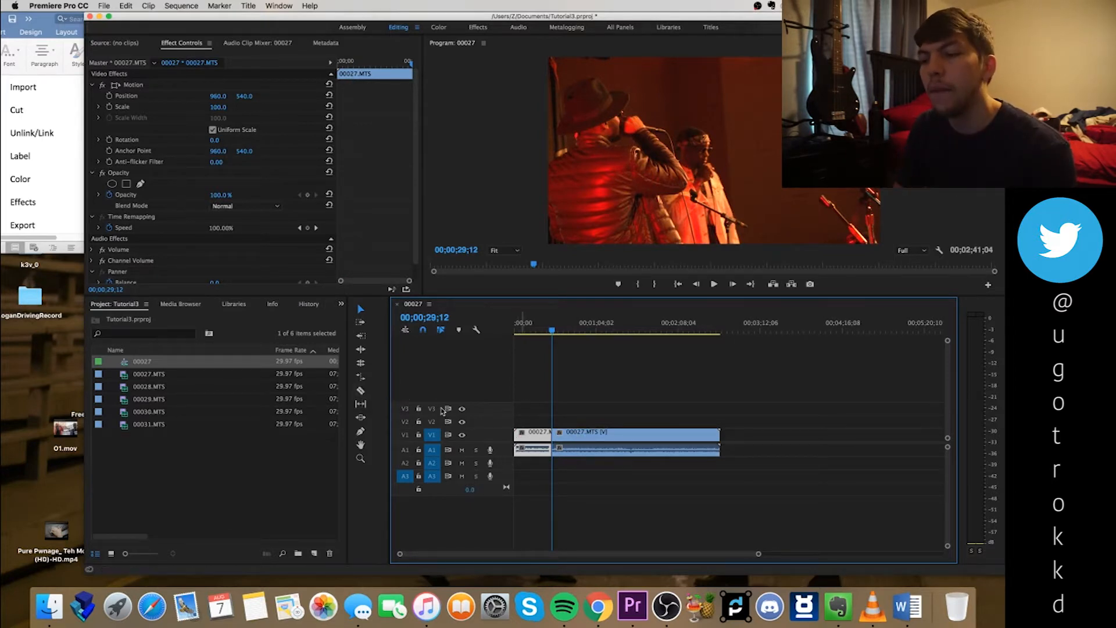
Step: Try the Razor tool on the second part of the 00027.MTS clip and return to the Selection tool
key(c)
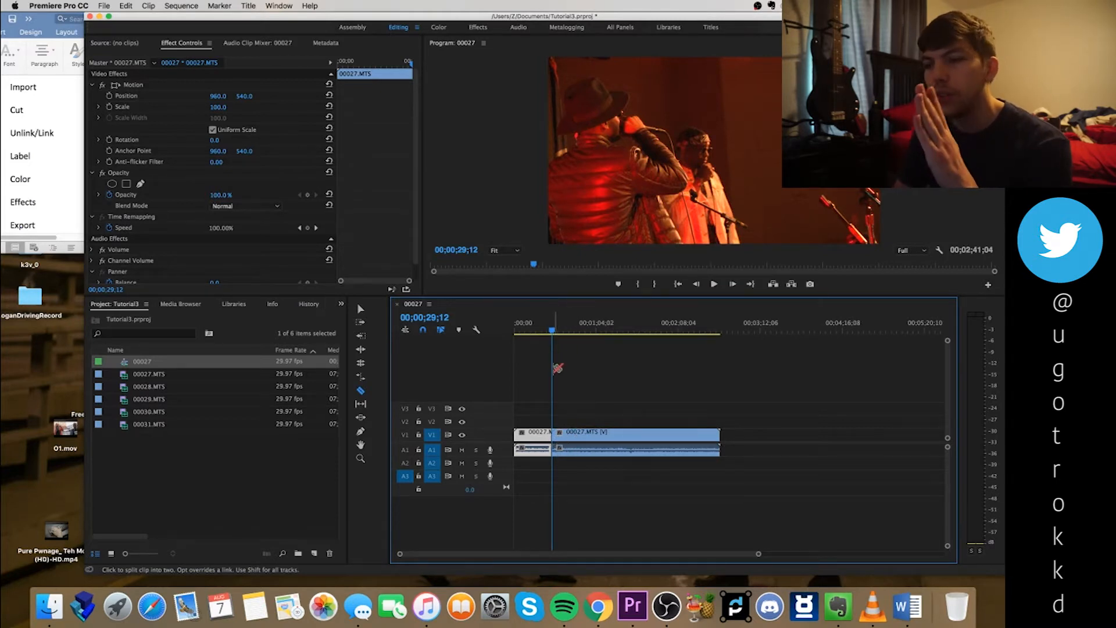
click(596, 449)
click(632, 446)
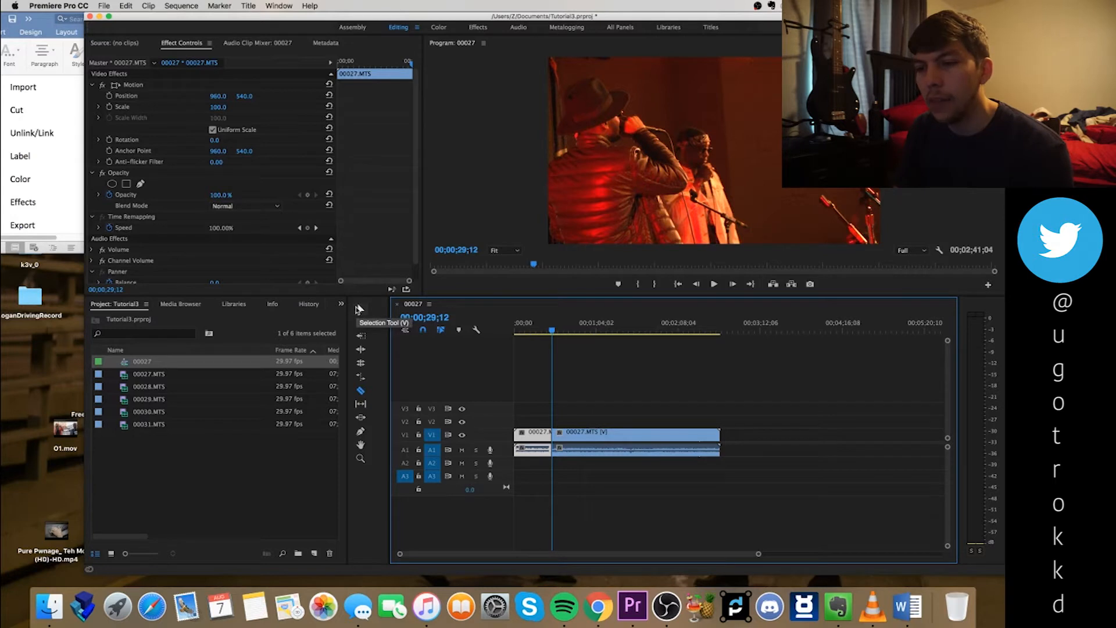
click(359, 310)
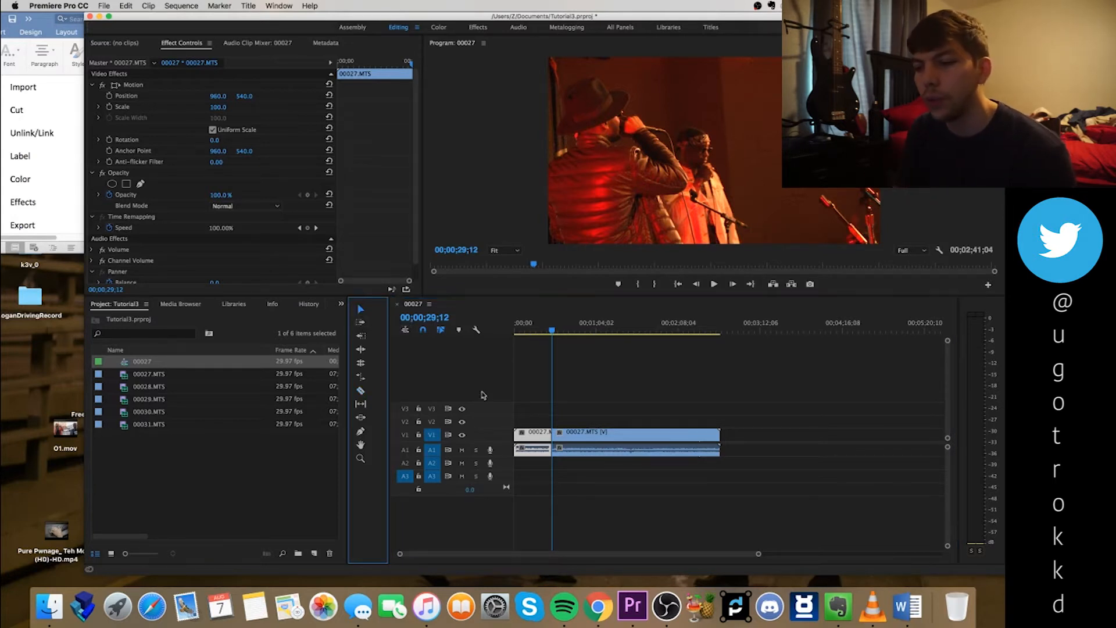
Step: Try splitting the second part of the 00027.MTS clip at 00;00;29;26 and undo the cut
click(566, 426)
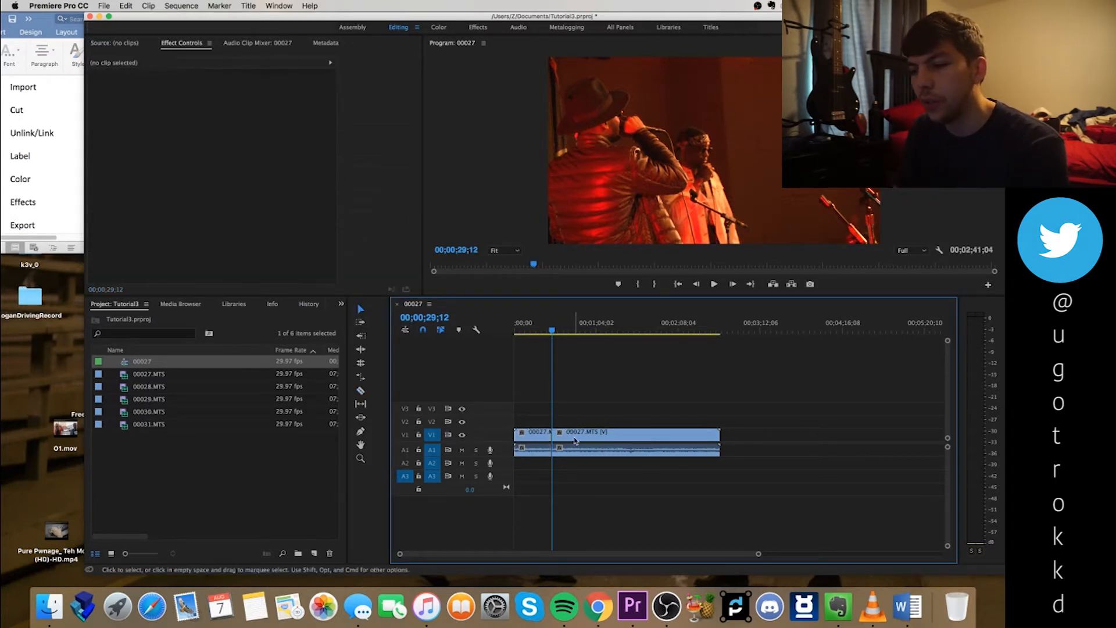
click(574, 437)
key(Right)
key(Right)
key(Right)
key(Right)
key(Right)
key(Right)
key(Right)
key(Right)
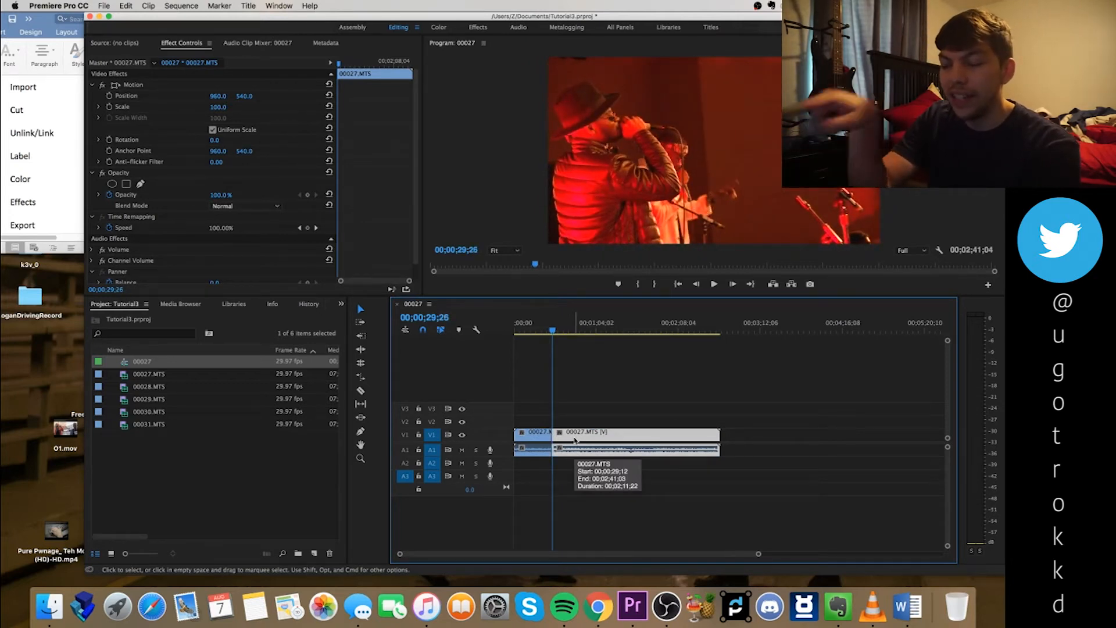
key(super+k)
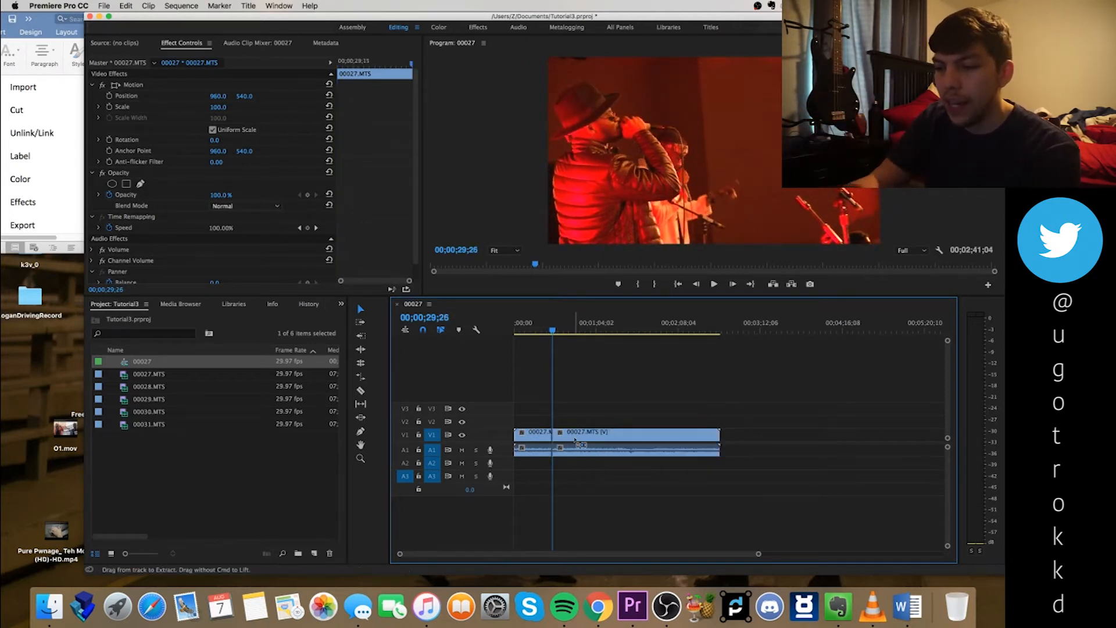
key(super+z)
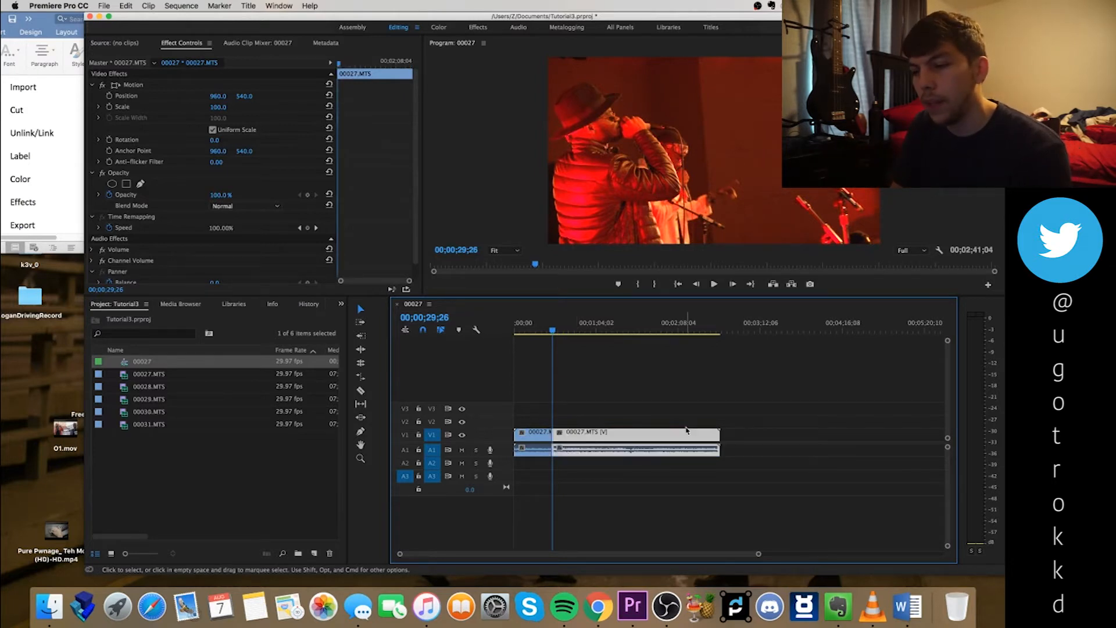
Step: Return the playhead to 00;00;29;12 and split the 00027.MTS clip in the timeline there
click(674, 423)
key(Left)
key(Left)
key(Left)
key(Left)
key(Left)
key(Left)
key(Left)
key(Left)
key(Left)
key(Left)
key(Left)
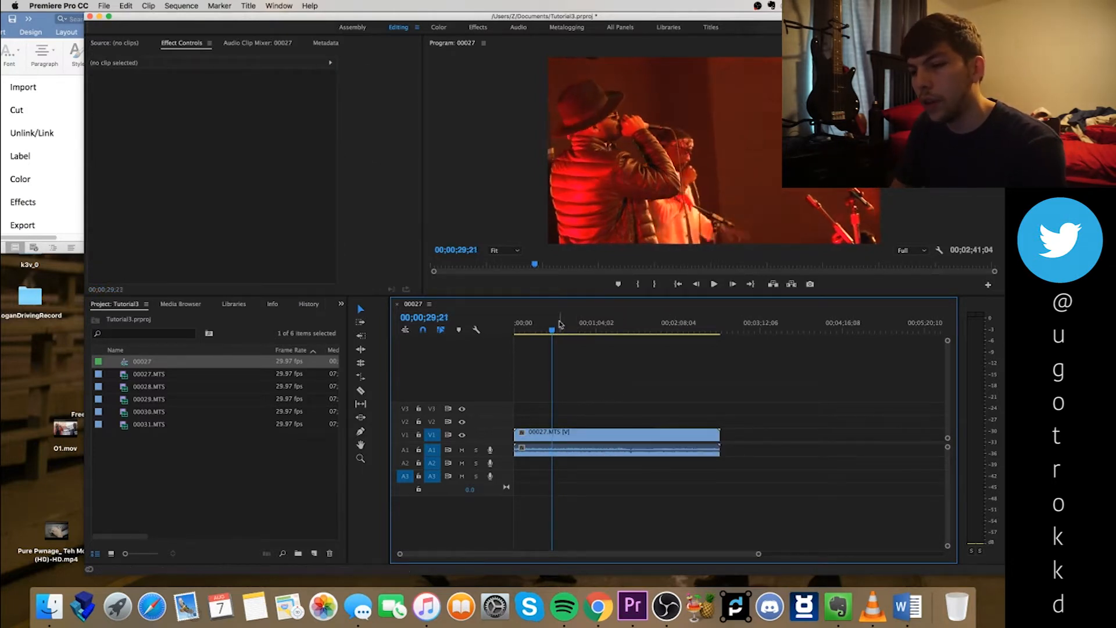
key(Left)
key(Left)
key(Left)
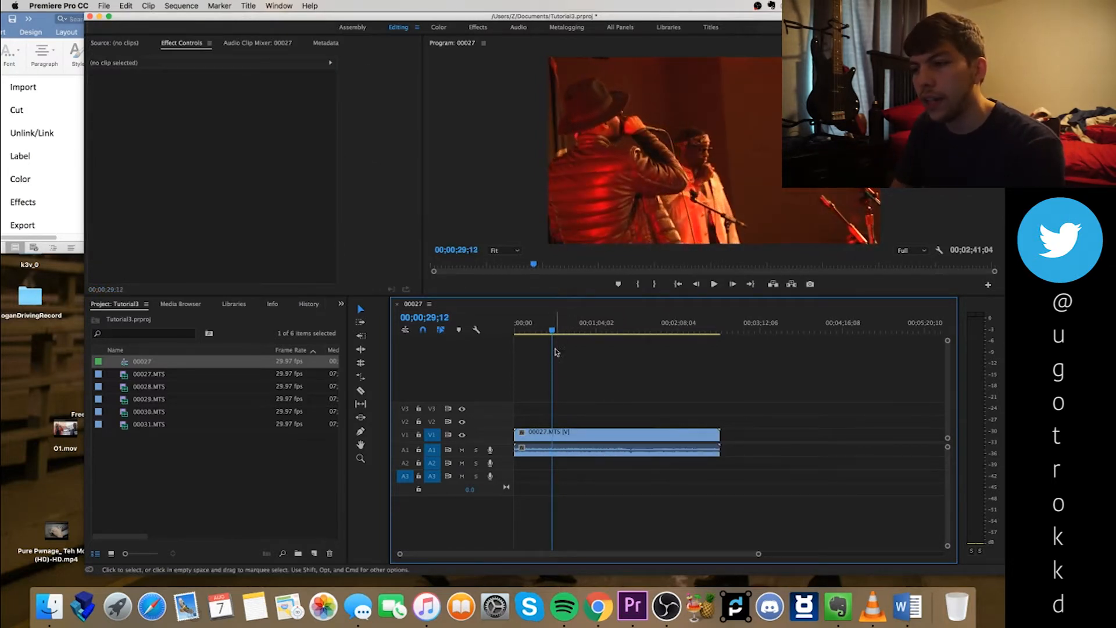
click(546, 446)
key(super+k)
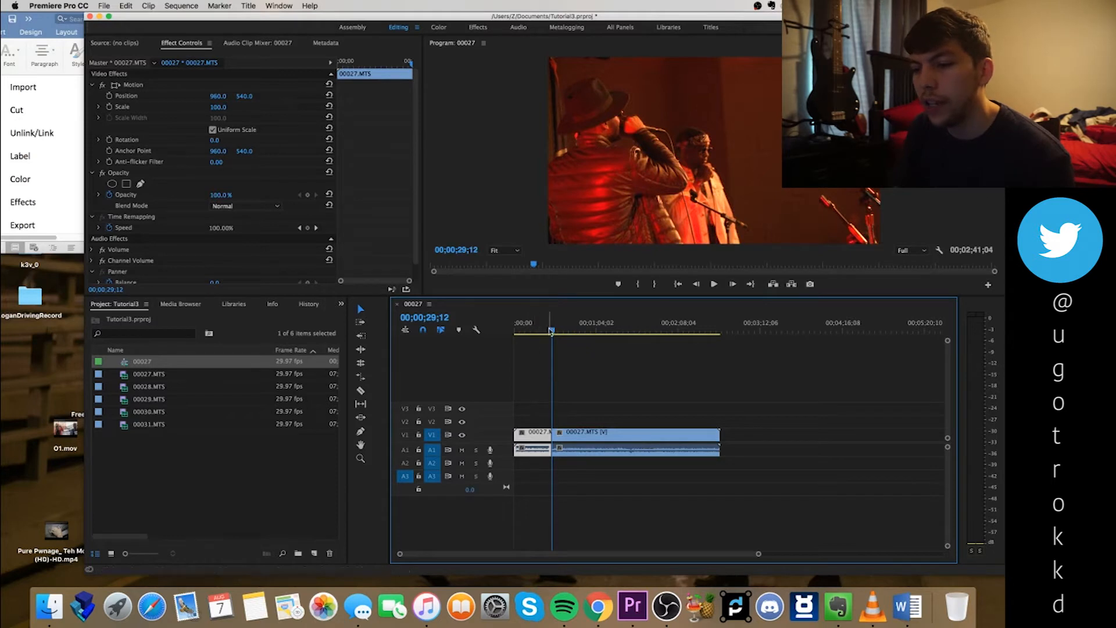
Step: Delete the part of the 00027.MTS clip before 00;00;29;12 and play the remaining footage up to 00;00;32;19
key(Delete)
key(super+z)
key(Delete)
key(space)
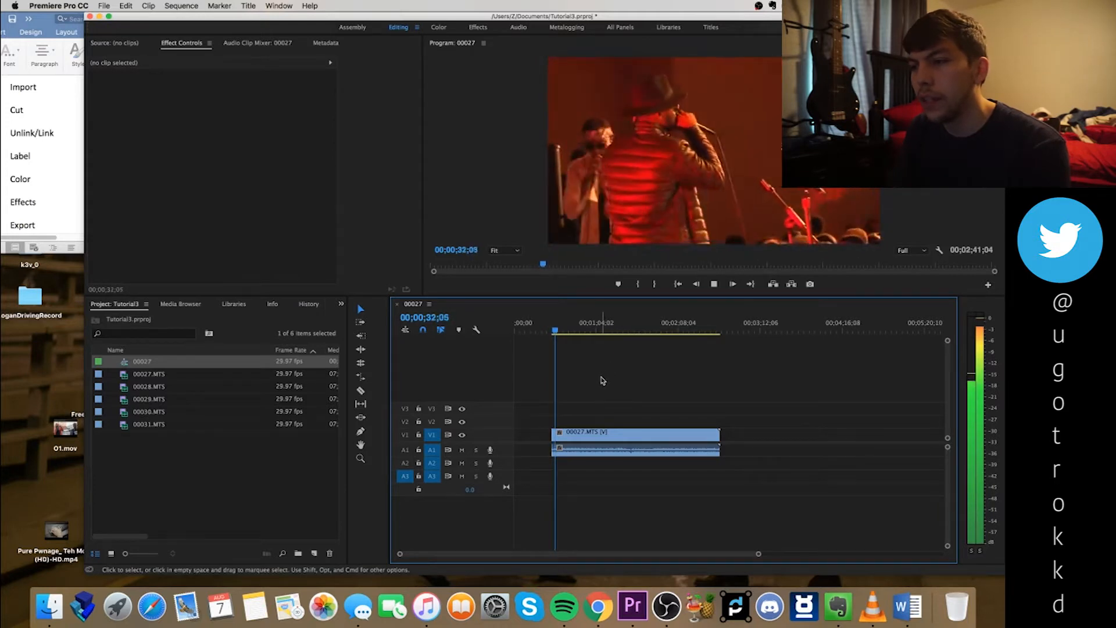
key(space)
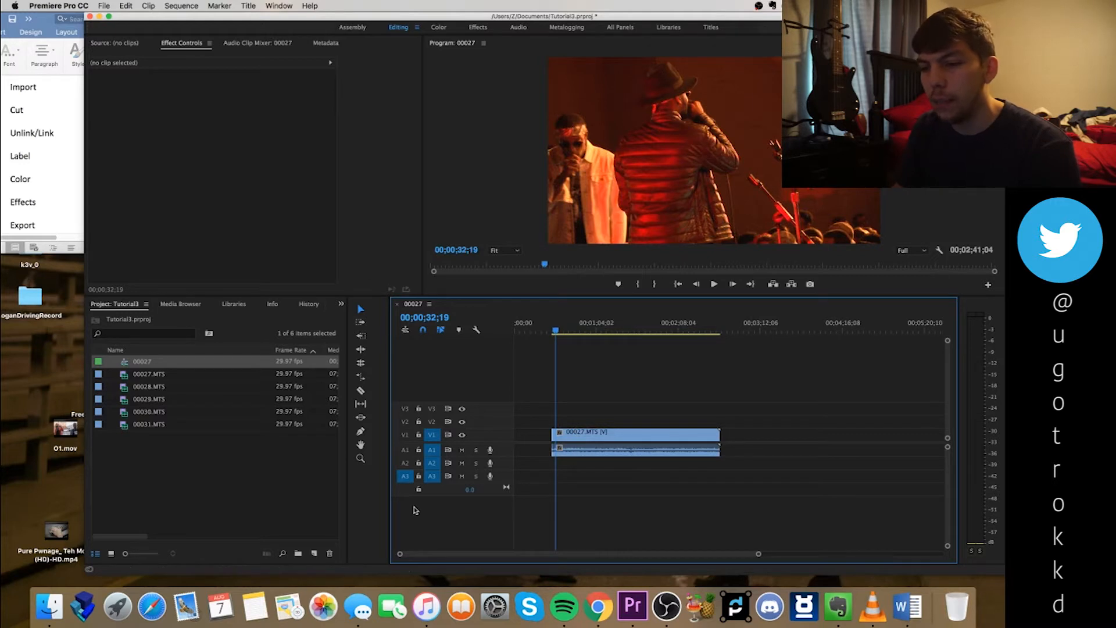
Step: Play the remaining 00027.MTS clip from 00;00;32;19 and split it at 00;00;37;08
click(254, 192)
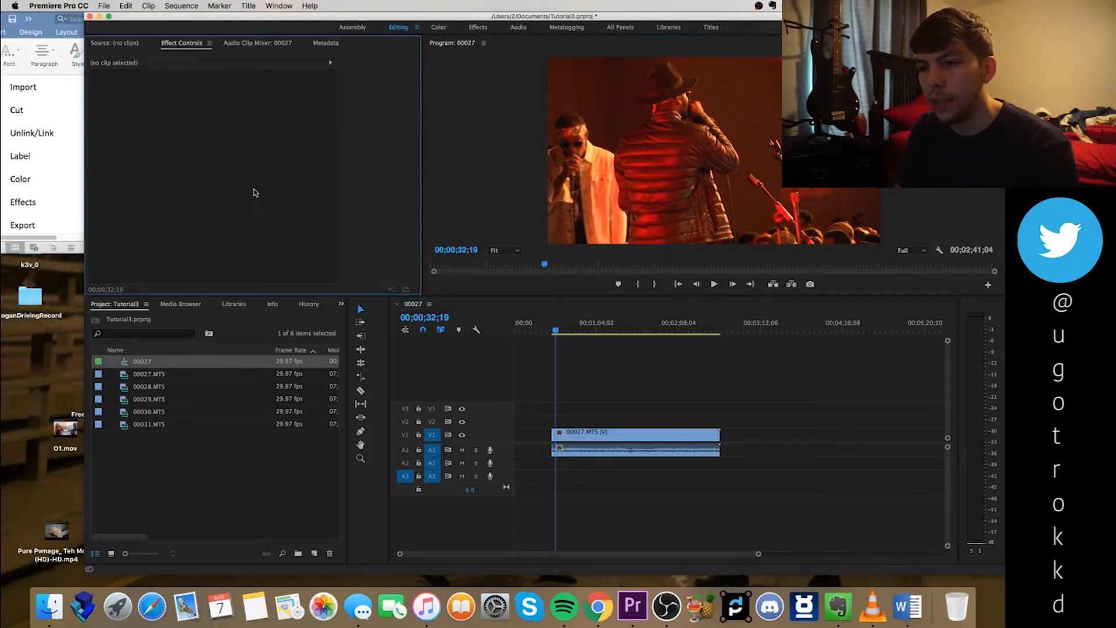
click(303, 386)
click(593, 391)
key(=)
key(=)
key(=)
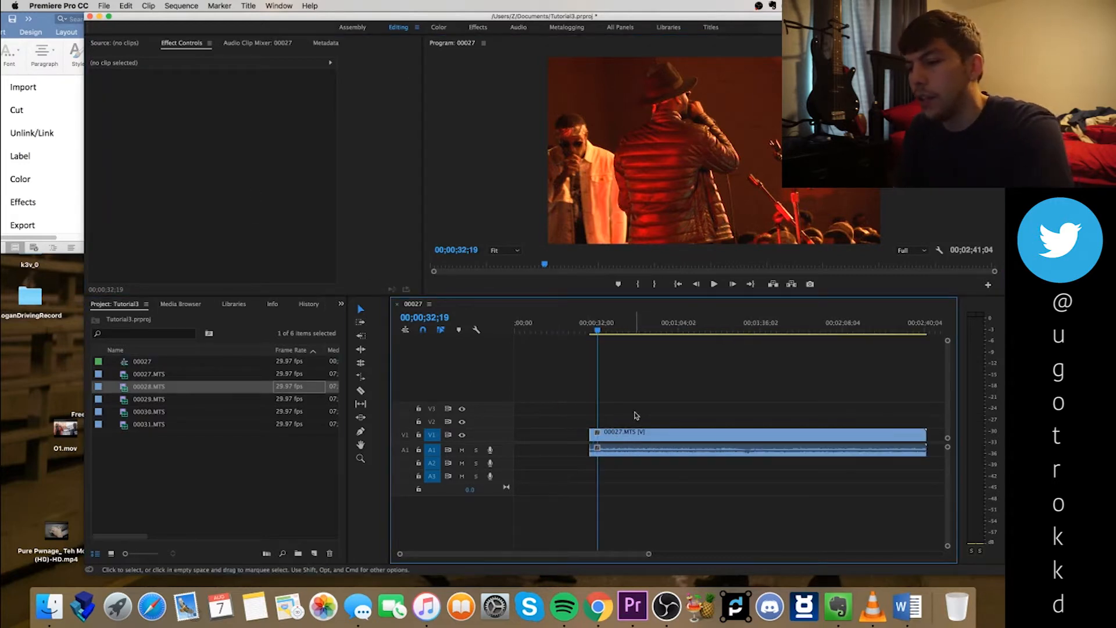
click(691, 433)
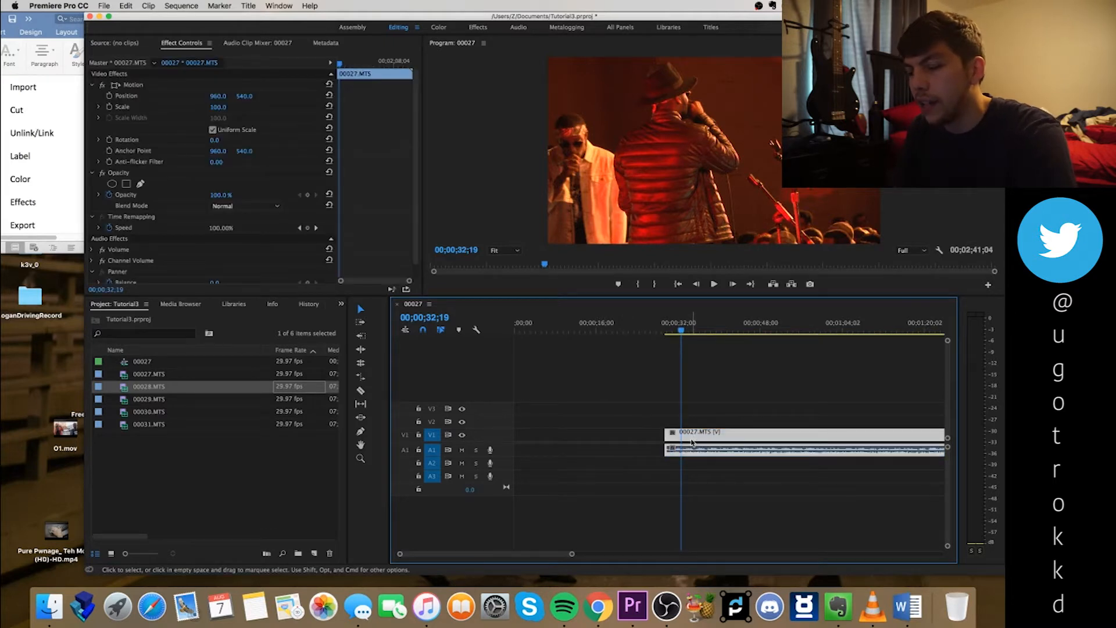
key(space)
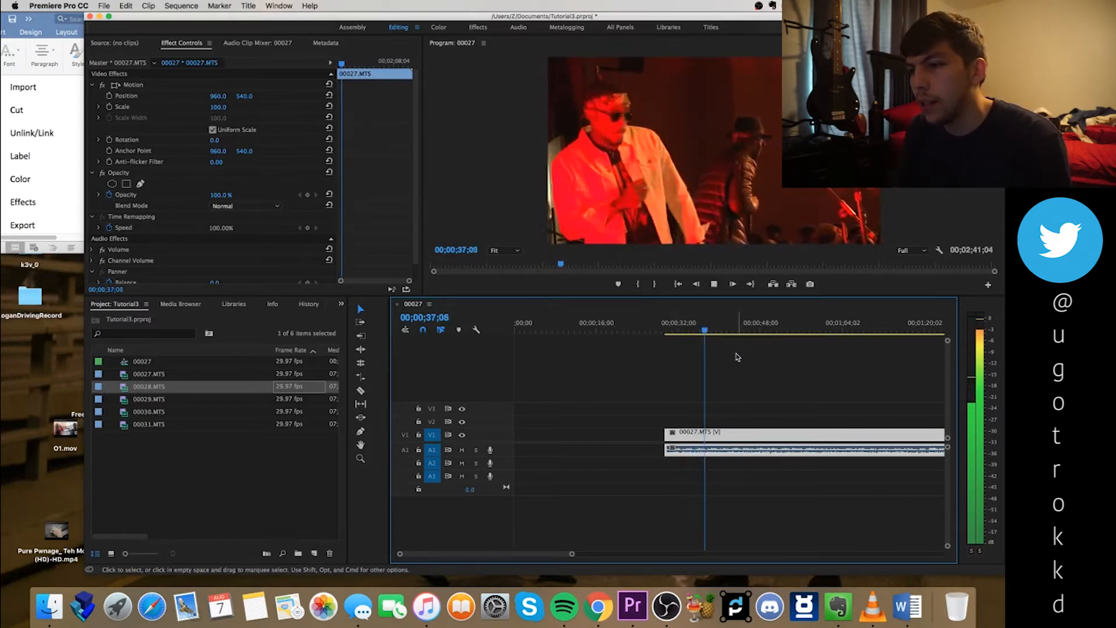
key(space)
key(super+k)
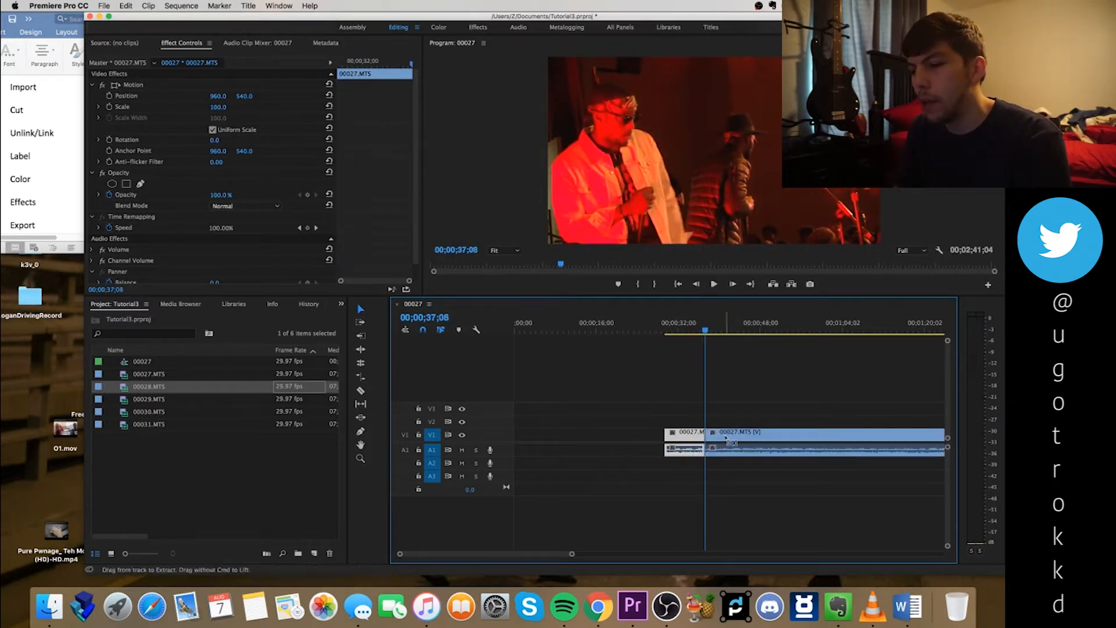
Step: Delete the part of 00027.MTS after the cut and move the remaining piece to the start of the timeline
click(722, 435)
key(Delete)
key(minus)
key(minus)
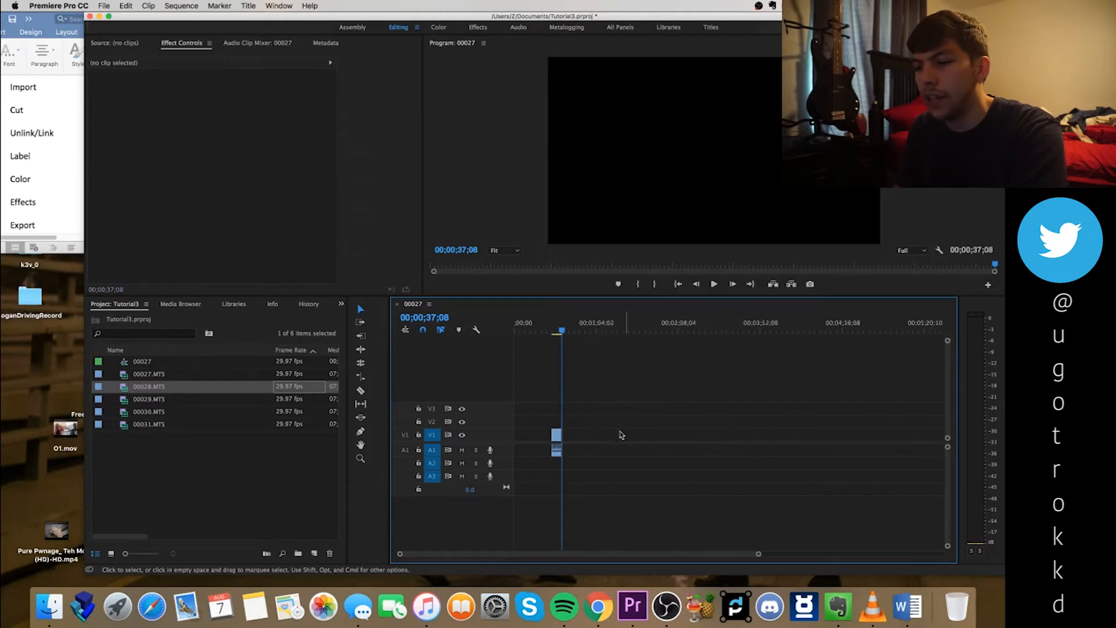
drag(555, 435, 518, 435)
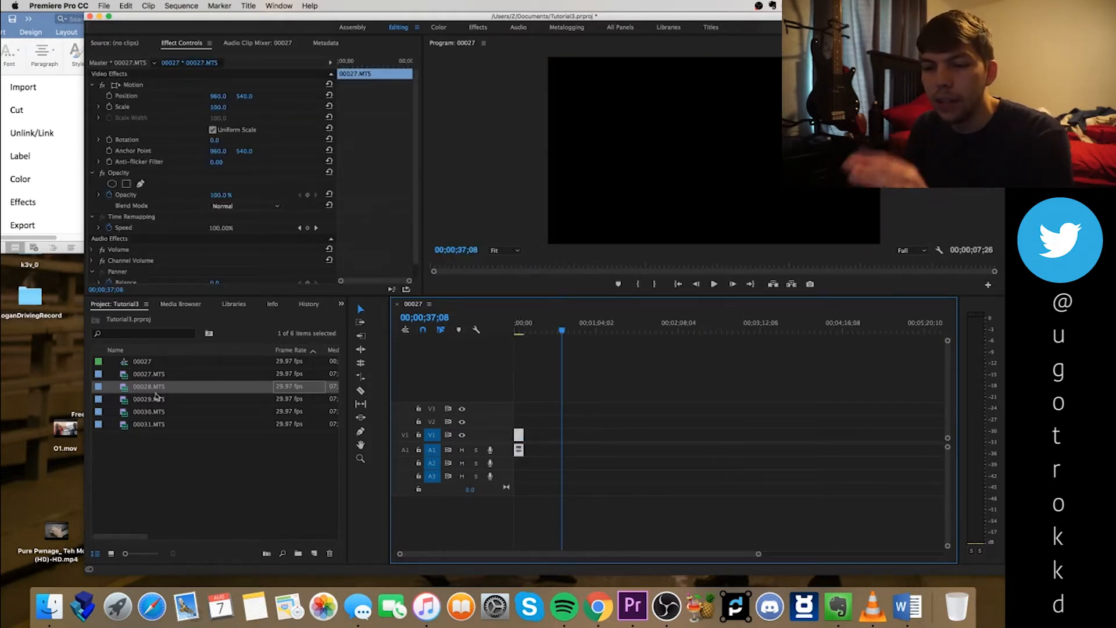
Step: Place 00028.MTS on track V1 at 00;00;37;08 and remove everything in it before 00;02;40;16
drag(146, 386, 556, 441)
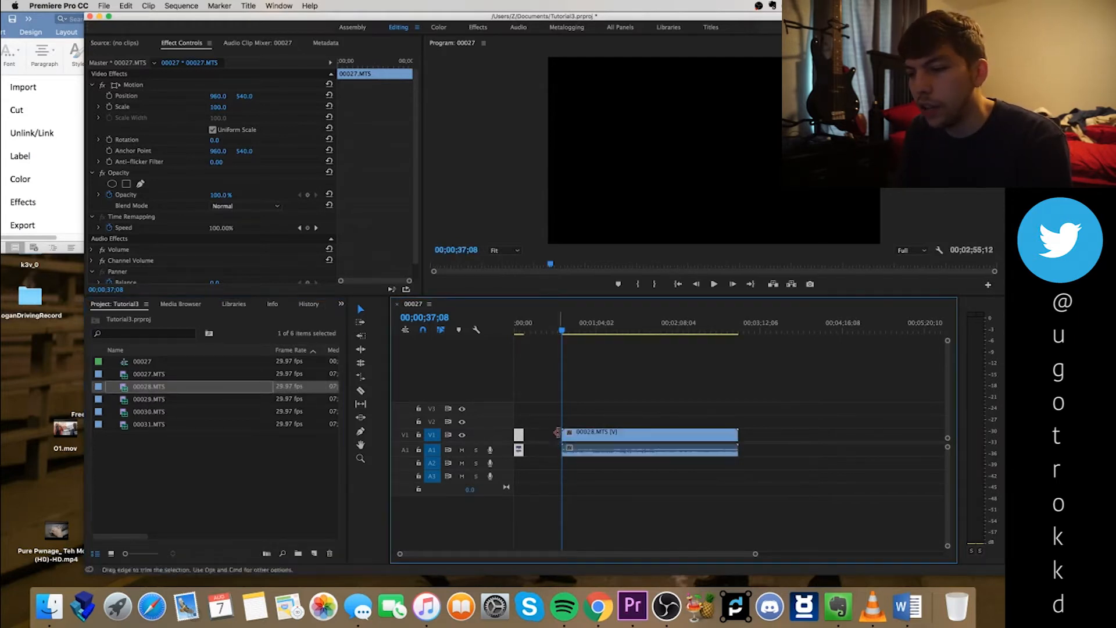
drag(585, 334, 722, 357)
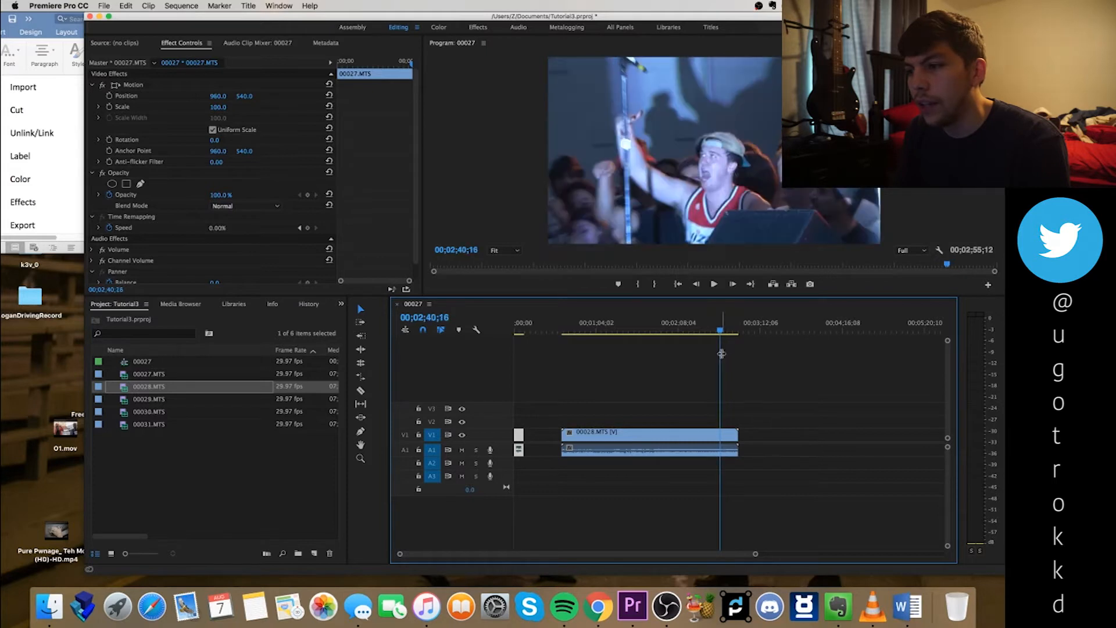
click(718, 440)
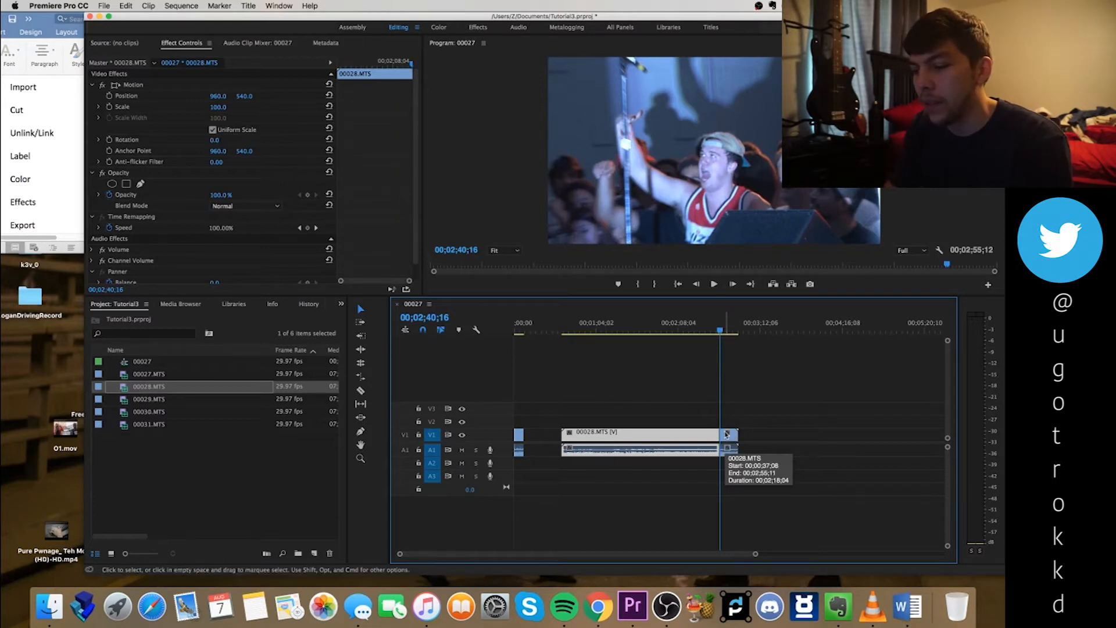
key(Delete)
Step: Cut away the part of 00028.MTS after 00;02;45;23 and move the remaining piece against the end of the 00027.MTS clip
key(space)
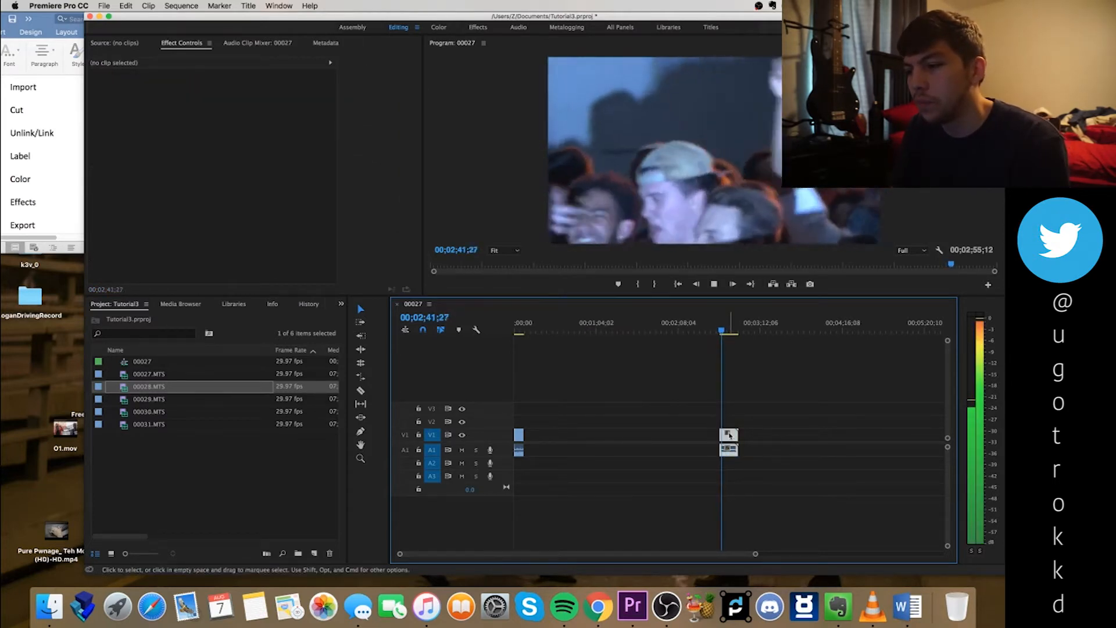
click(730, 435)
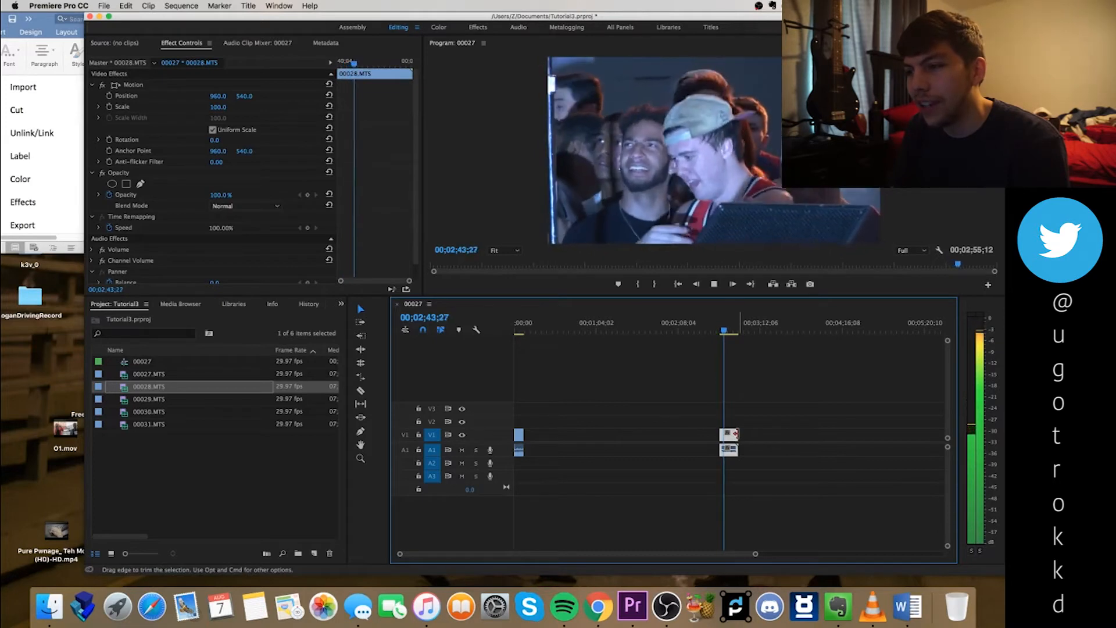
key(space)
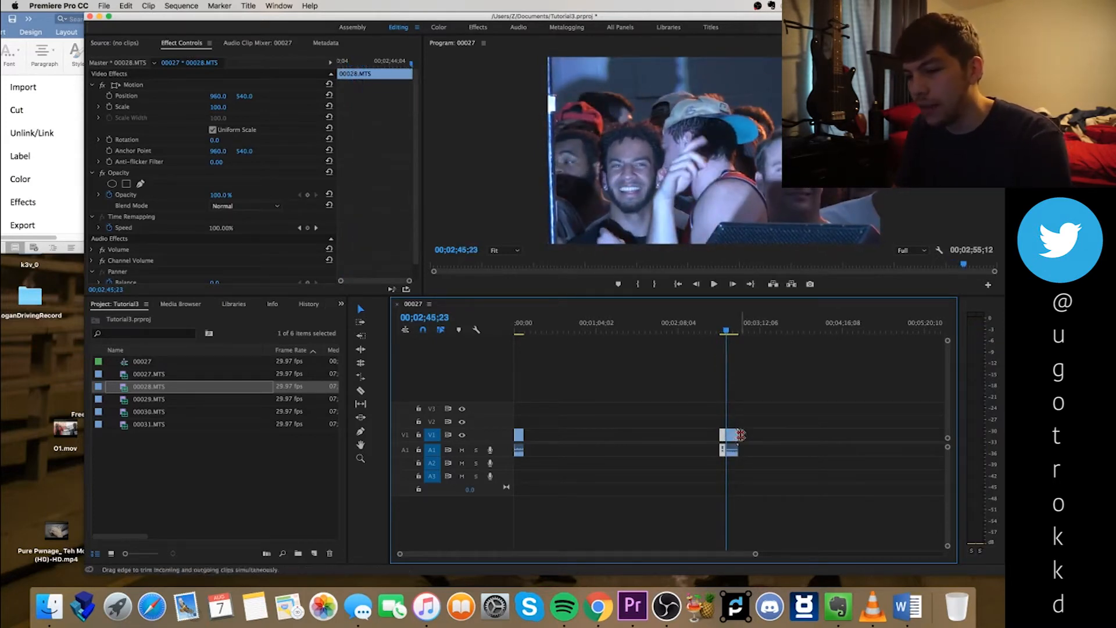
key(Delete)
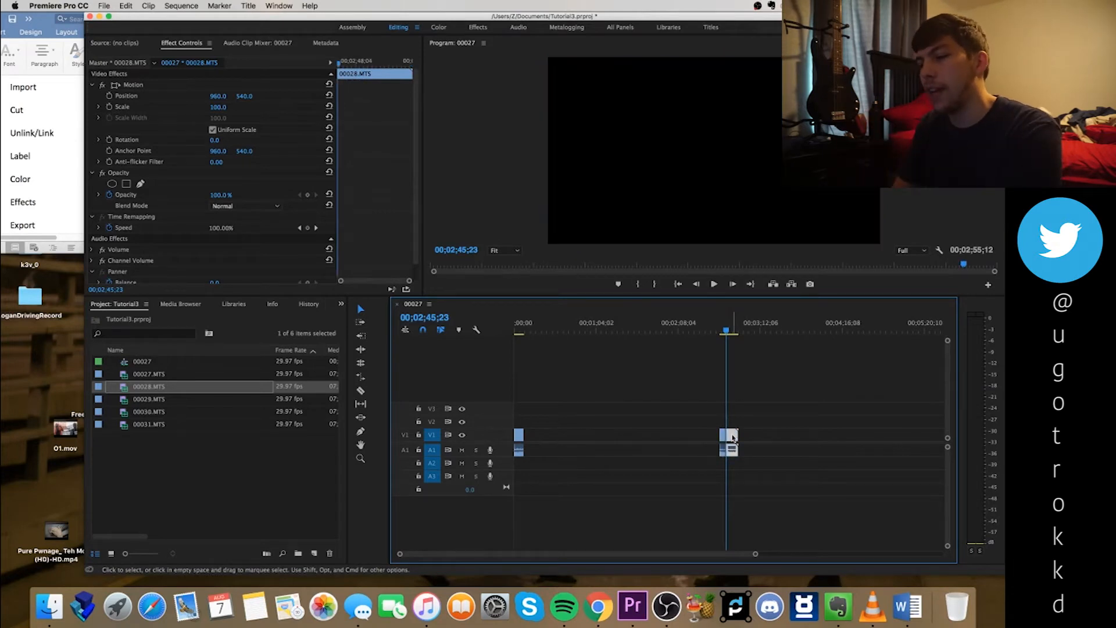
drag(721, 437, 621, 442)
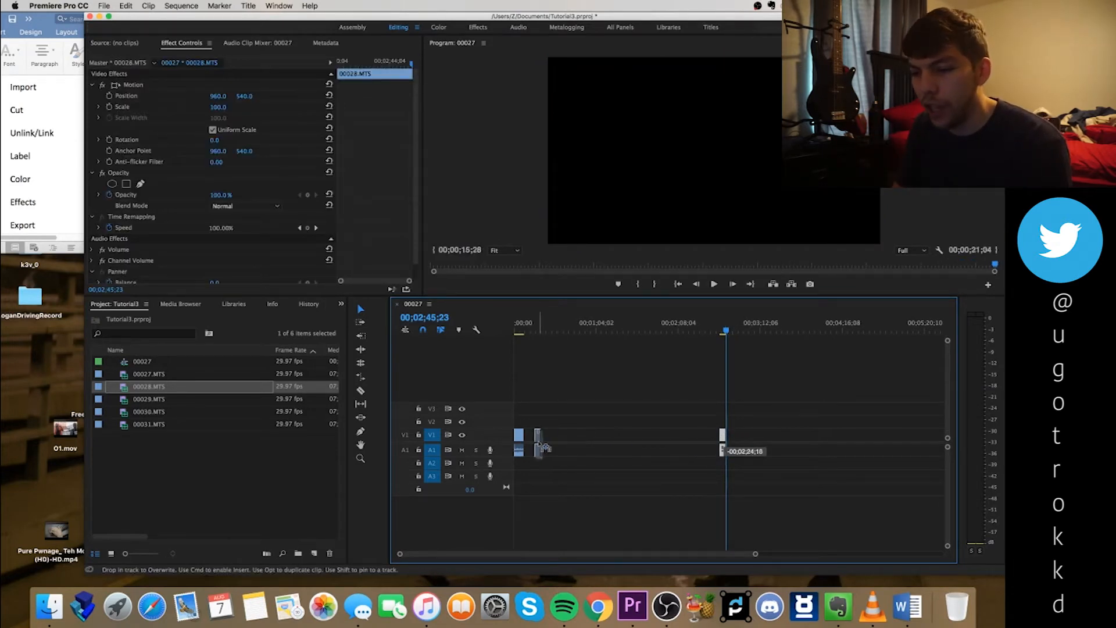
drag(535, 448, 534, 447)
Step: Add 00029.MTS to track V1 behind the joined clips and split it at 00;01;16;12
drag(150, 401, 581, 433)
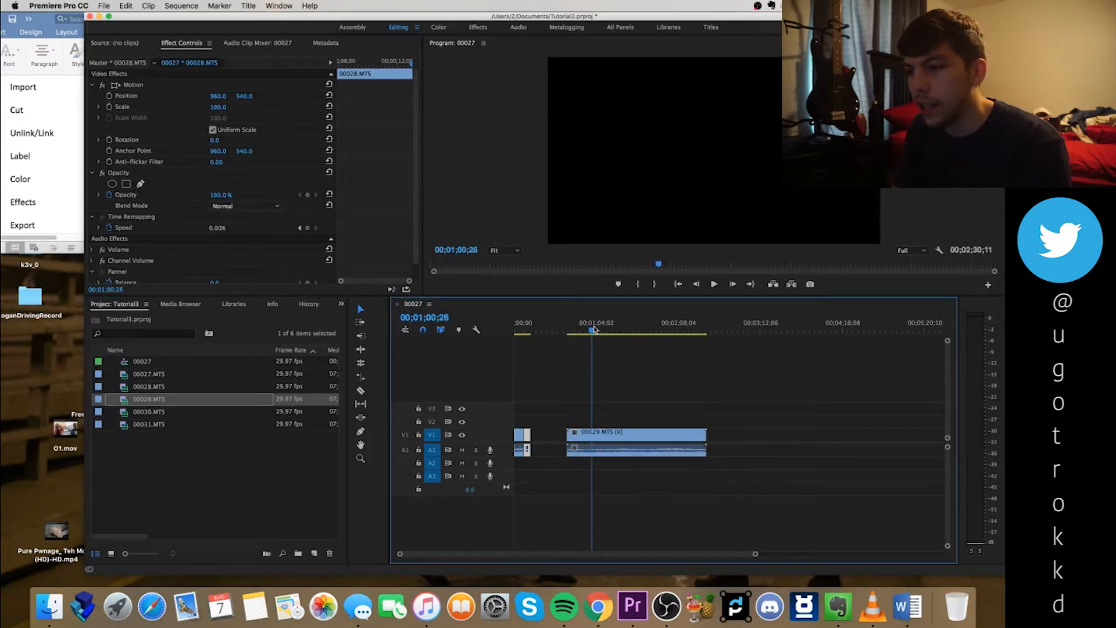
drag(594, 329, 613, 339)
click(616, 434)
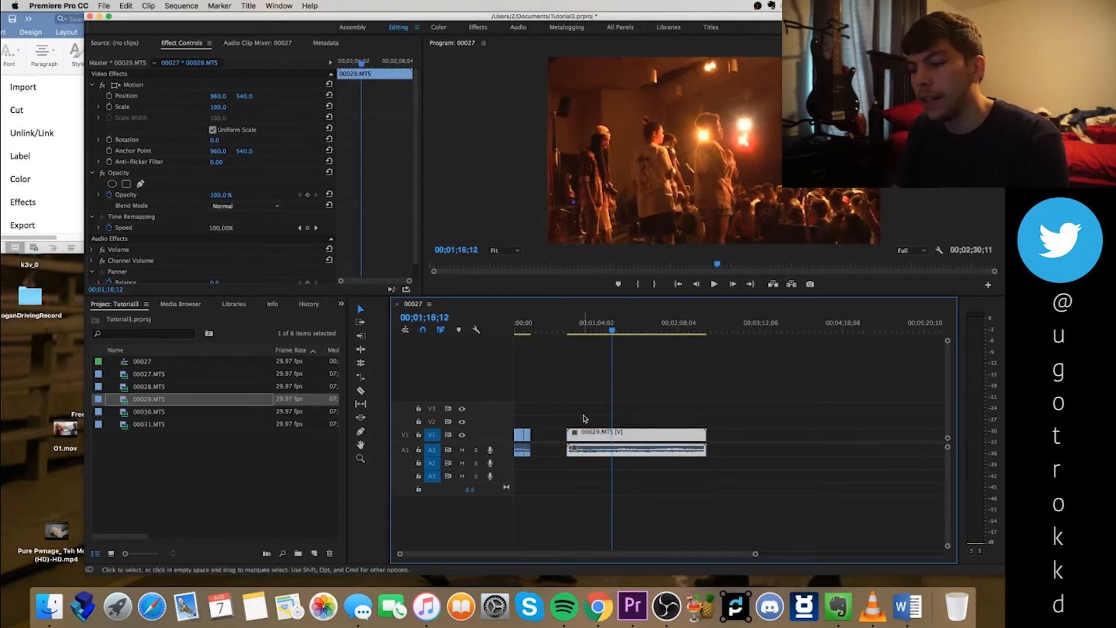
key(super+k)
Step: Split 00029.MTS again at 00;01;22;27 and delete the part after this cut
drag(614, 335, 620, 334)
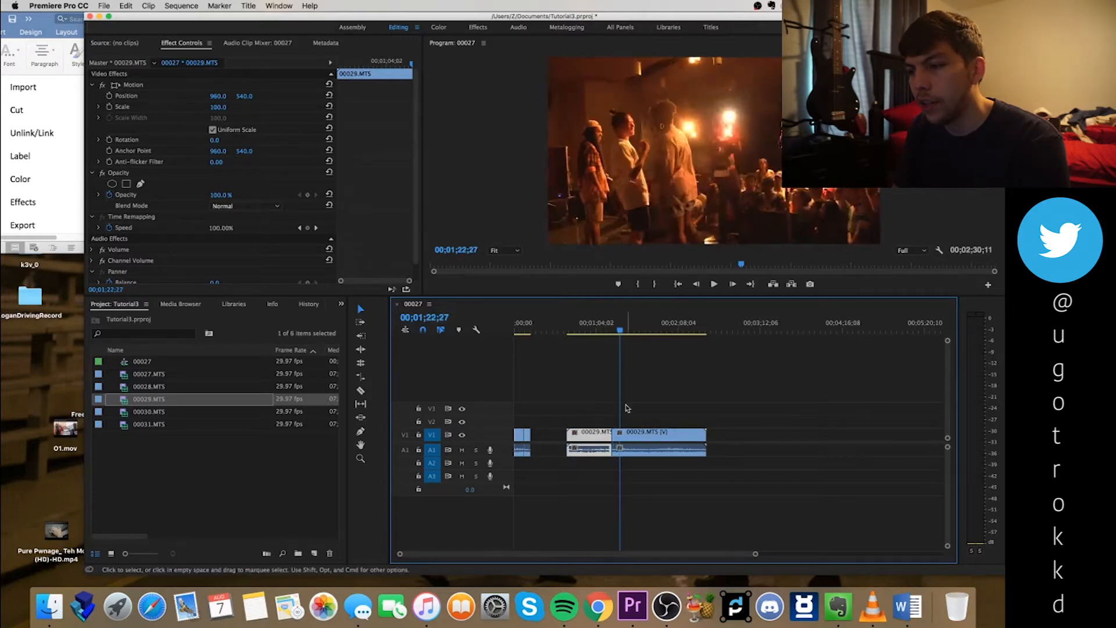
click(628, 435)
key(super+k)
click(631, 435)
key(Delete)
Step: Delete the first part of 00029.MTS and move the remaining piece against the end of the 00028.MTS clip
click(598, 436)
key(Delete)
drag(618, 437, 538, 432)
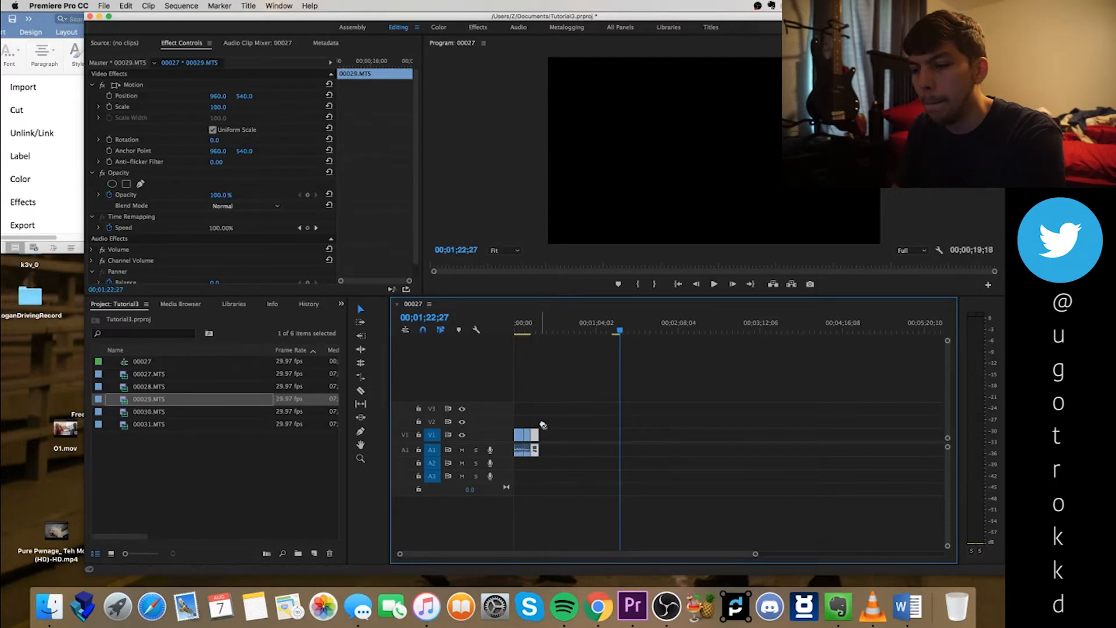
Step: Scrub through the three joined clips up to 00;00;18;00 to review the edit
click(521, 329)
drag(521, 329, 701, 351)
key(equal)
key(equal)
key(equal)
click(604, 377)
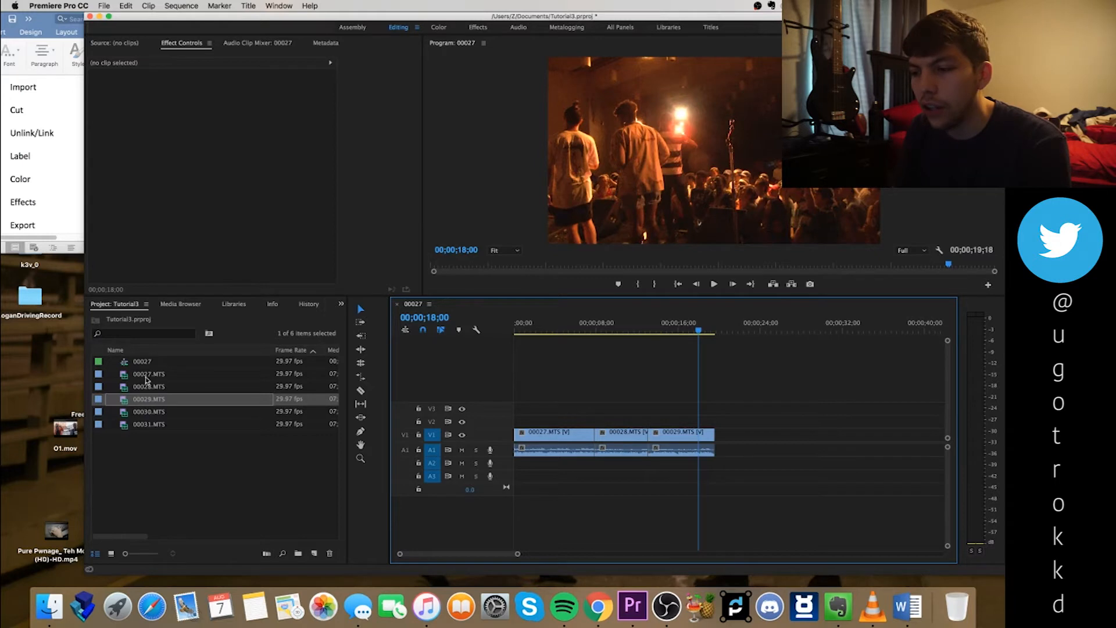
Step: Add 00027.MTS to track V1 again behind the 00029.MTS piece and split it at 00;01;04;29
drag(146, 379, 732, 437)
key(minus)
key(minus)
key(minus)
key(minus)
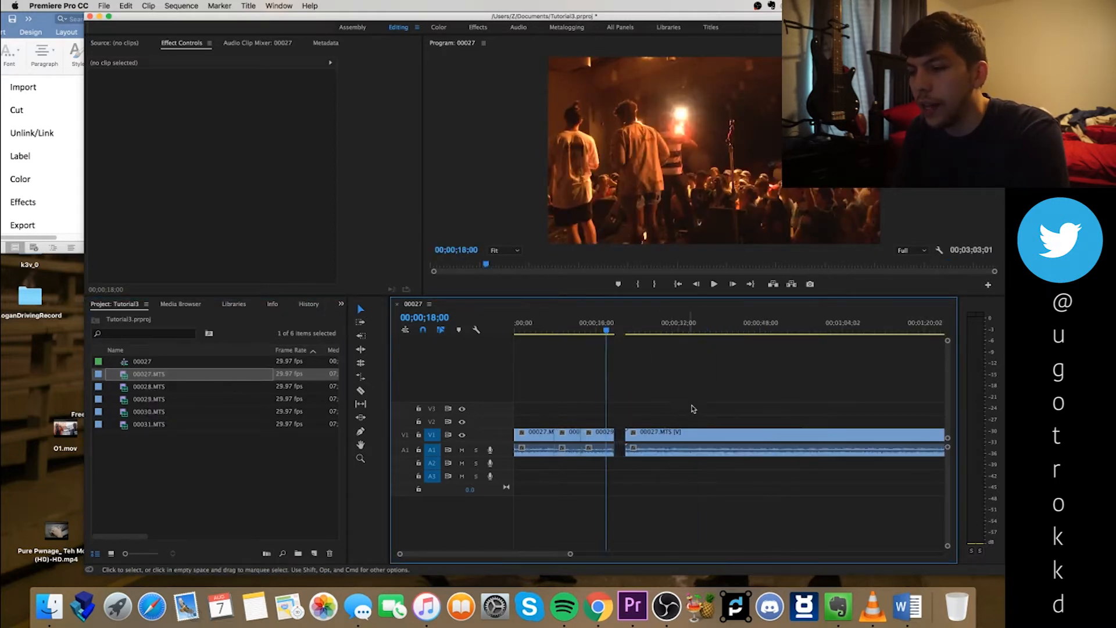
key(equal)
mouse_move(616, 330)
mouse_down()
mouse_move(684, 331)
mouse_move(600, 332)
mouse_up()
click(635, 453)
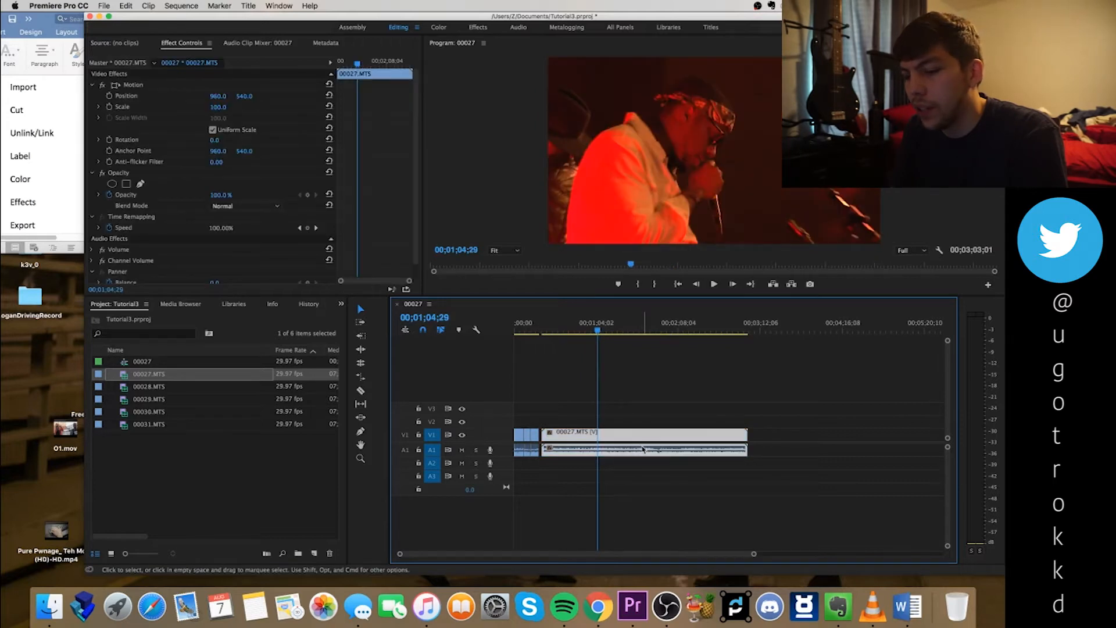
key(super+k)
Step: Split the newly added 00027.MTS clip at 00;01;09;01 and delete its part before 00;01;04;29
drag(601, 331, 603, 331)
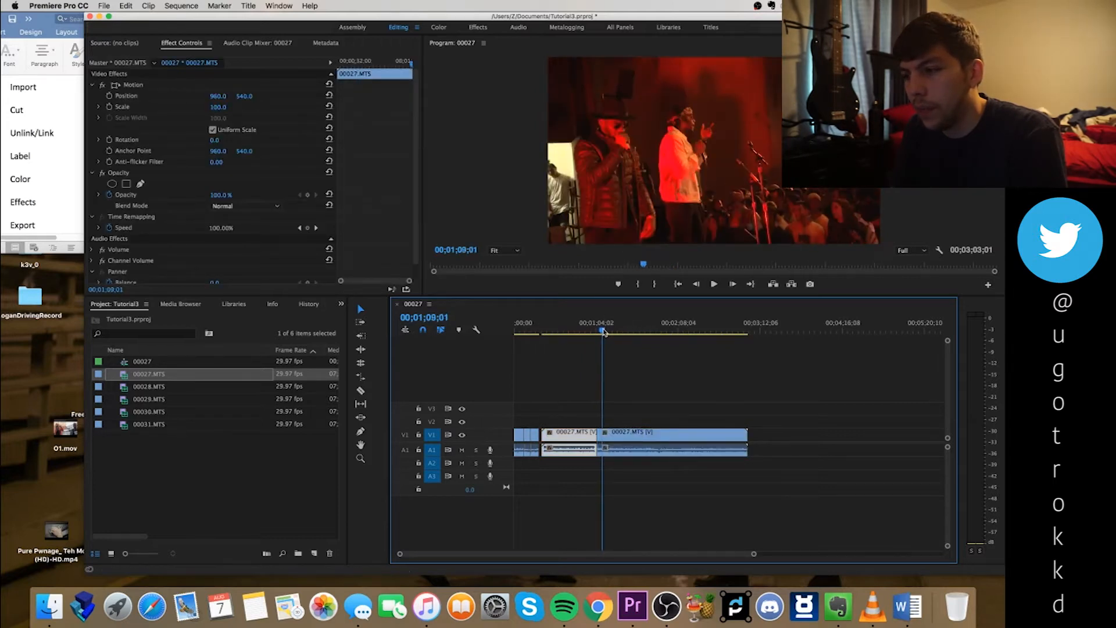
click(627, 436)
key(super+k)
click(584, 437)
key(Delete)
Step: Delete the part of 00027.MTS after 00;01;09;01 and move the remaining piece against the end of the 00029.MTS clip
click(646, 442)
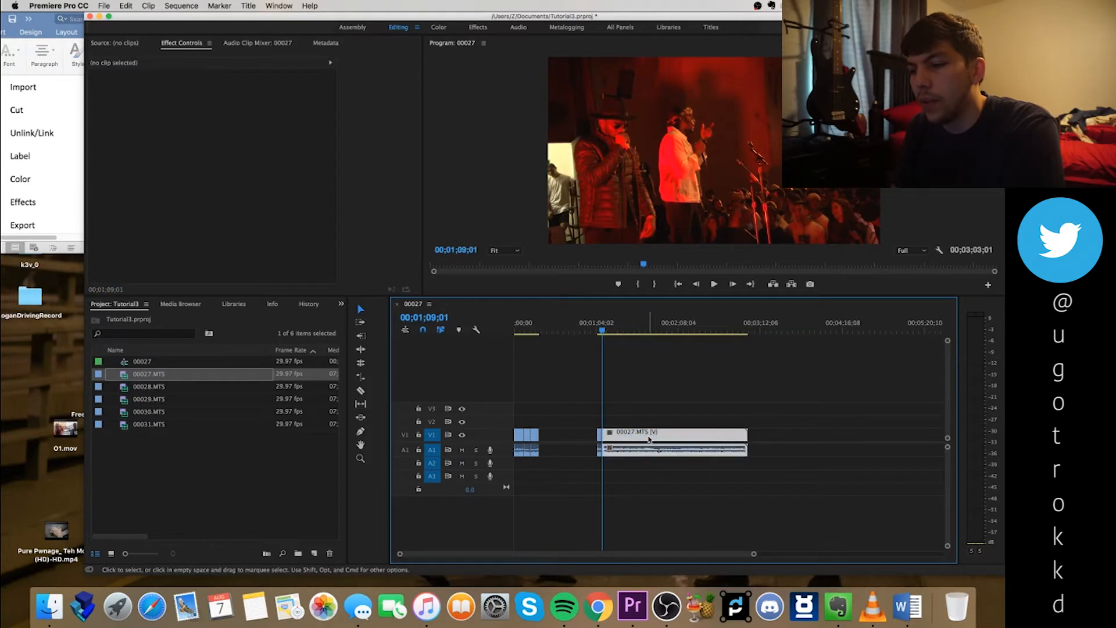
key(Delete)
drag(600, 438, 545, 429)
Step: Scrub the start of the four-clip sequence to 00;00;07;10 and inspect the joined clips up close
drag(535, 319, 523, 330)
key(equal)
key(equal)
key(equal)
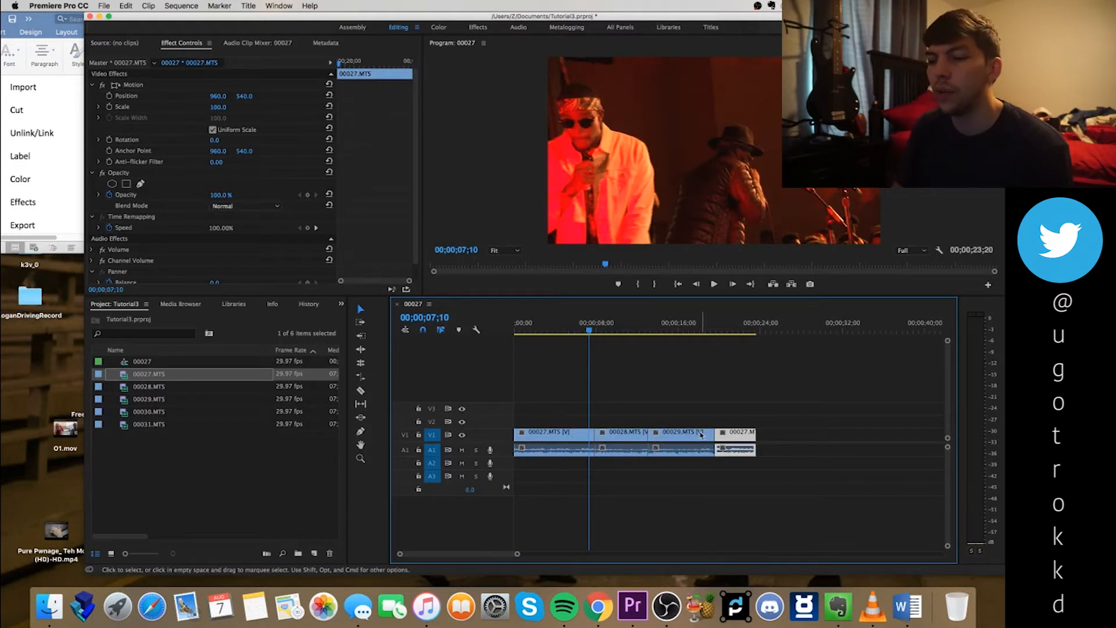
click(731, 416)
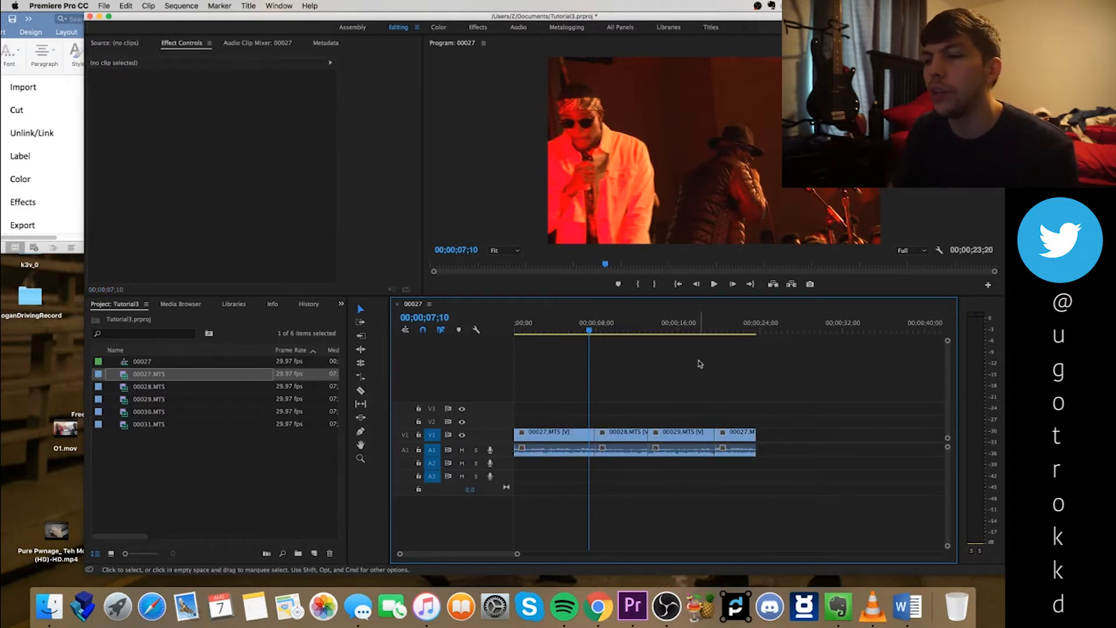
Step: Scrub to the start of the 00028.MTS clip on the timeline and give that clip the Mango label color
drag(527, 347, 598, 358)
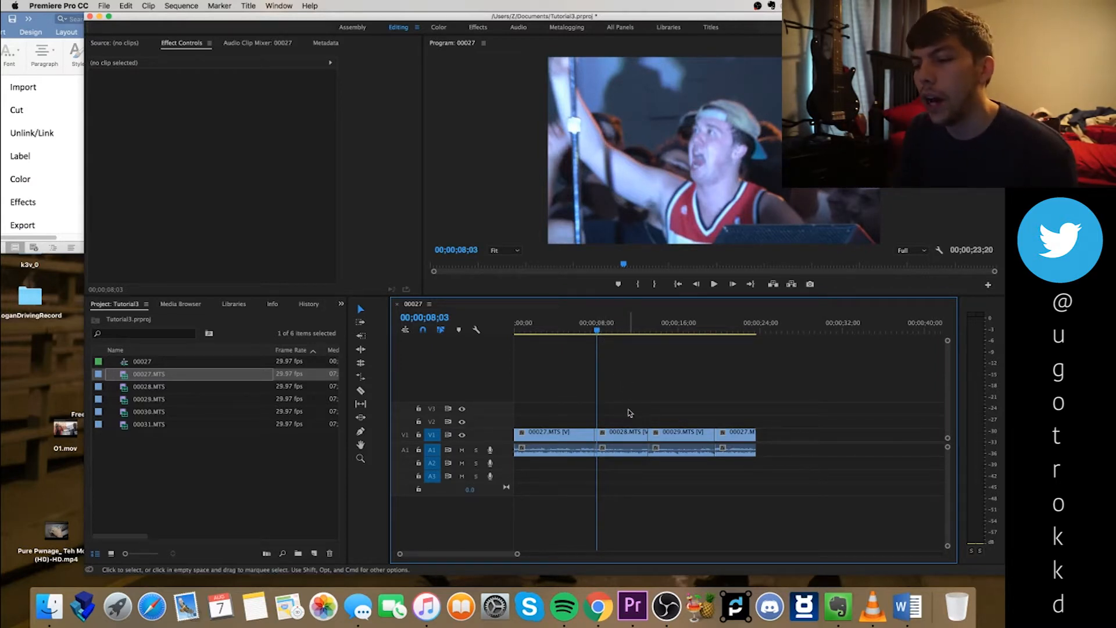
click(625, 441)
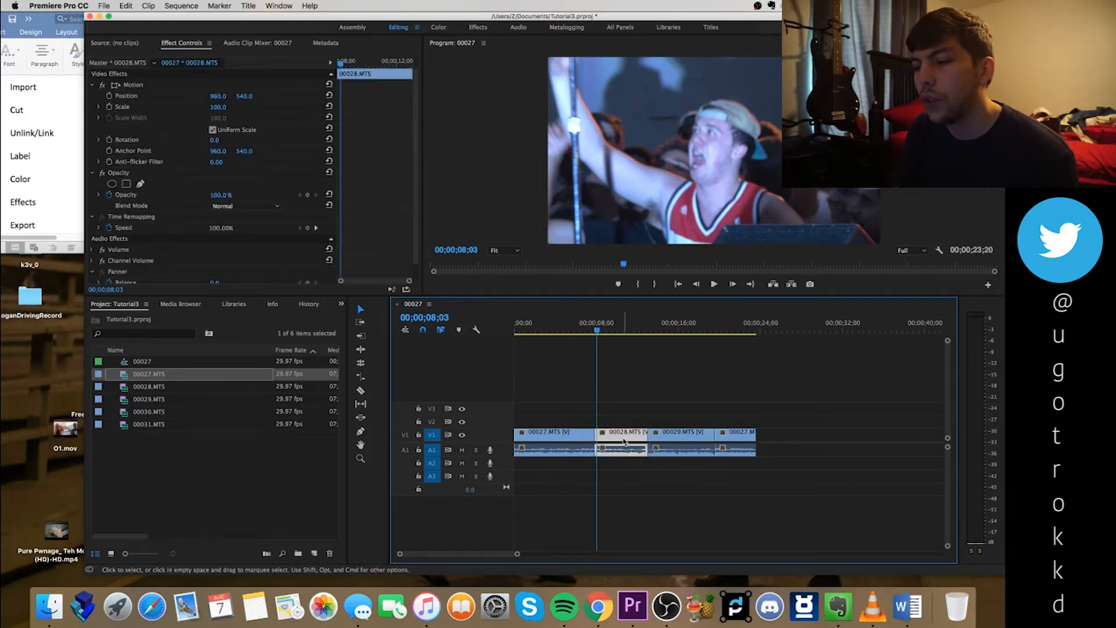
right_click(625, 441)
mouse_move(656, 354)
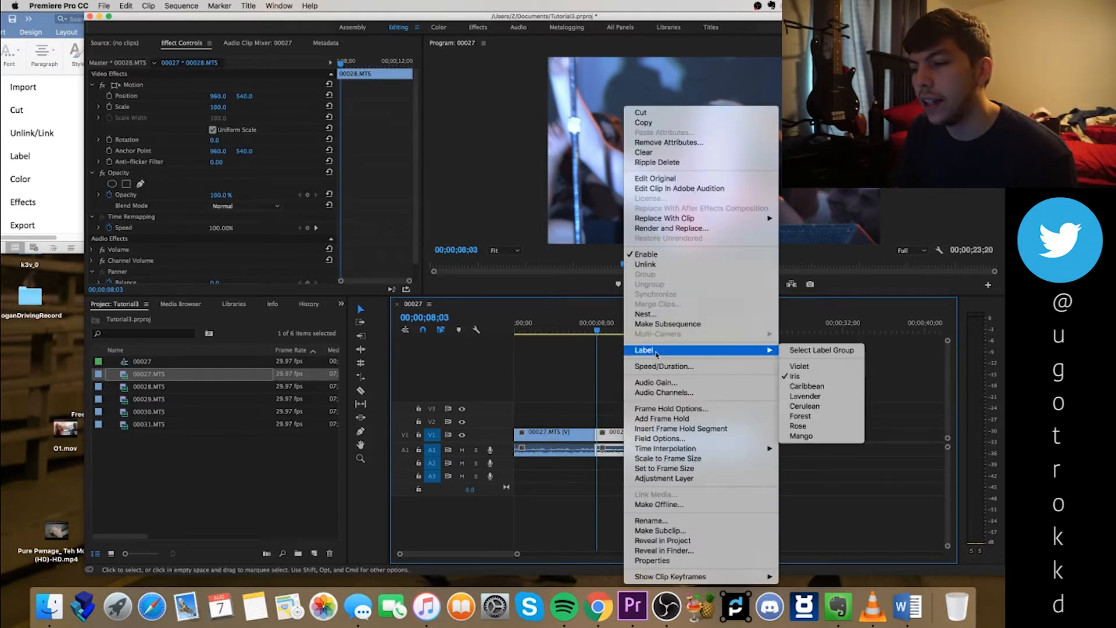
click(808, 439)
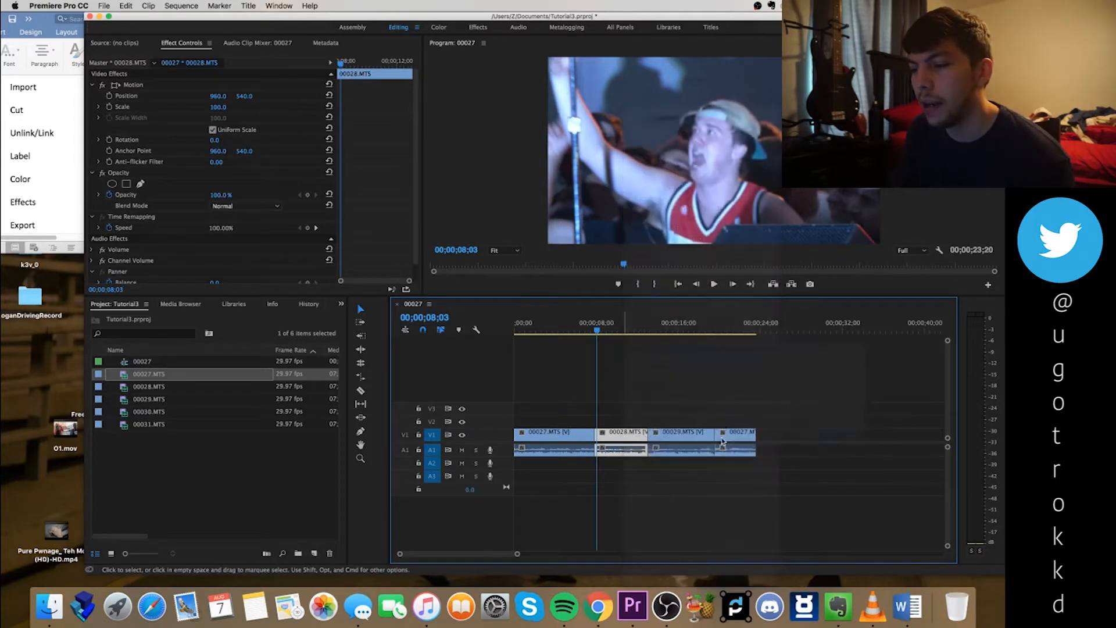
click(796, 464)
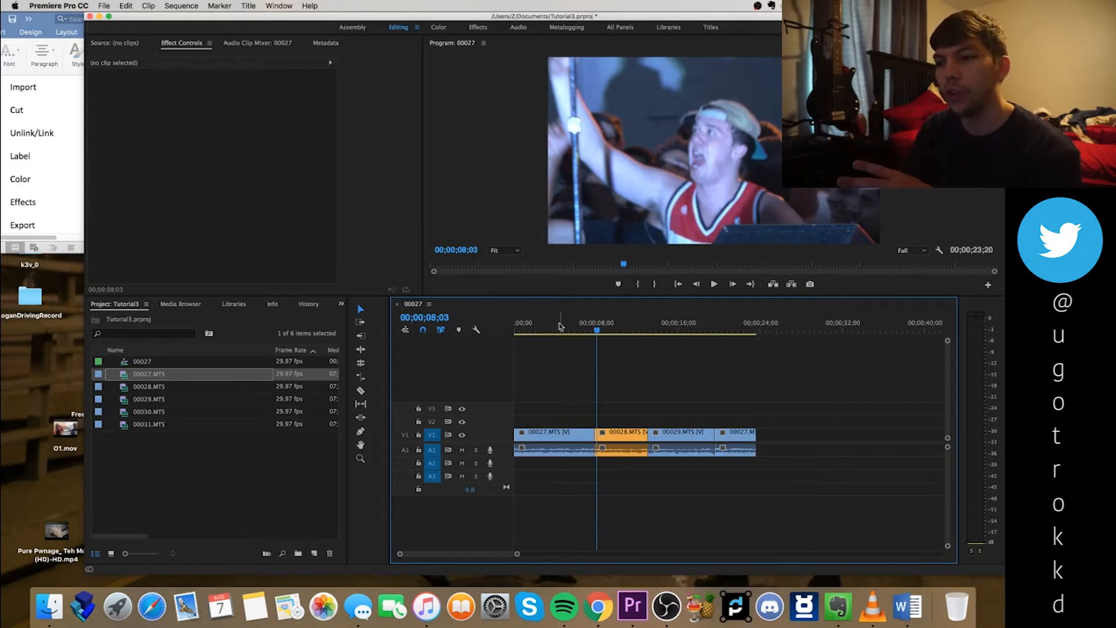
Step: Scrub to the 00029.MTS clip at 00;00;14;13 and give that clip the Rose label color
drag(572, 331, 668, 391)
click(678, 433)
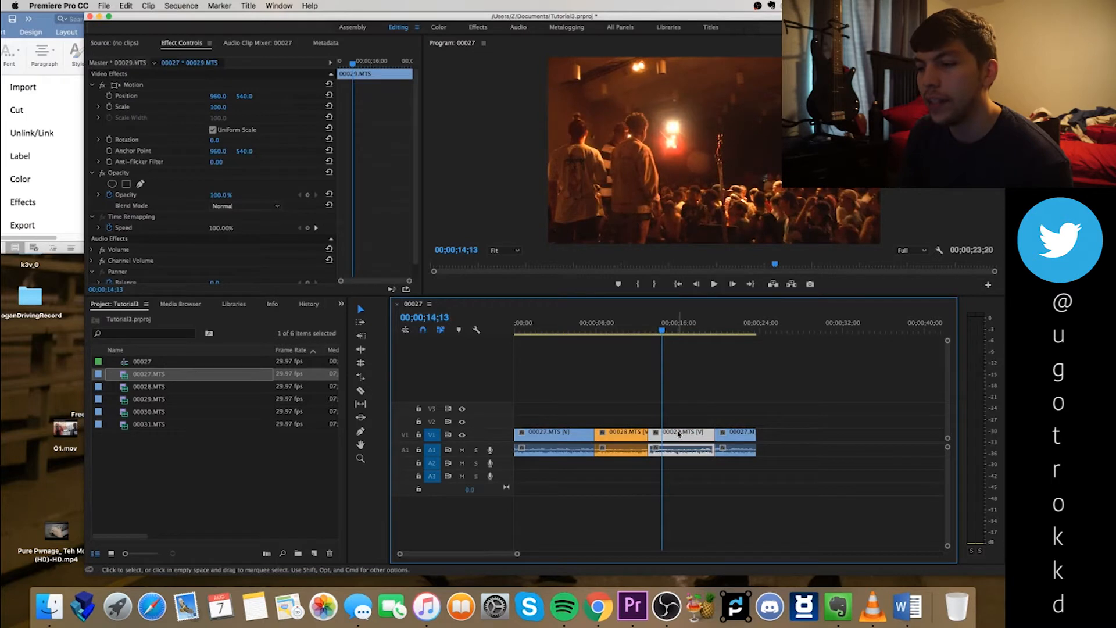
right_click(681, 433)
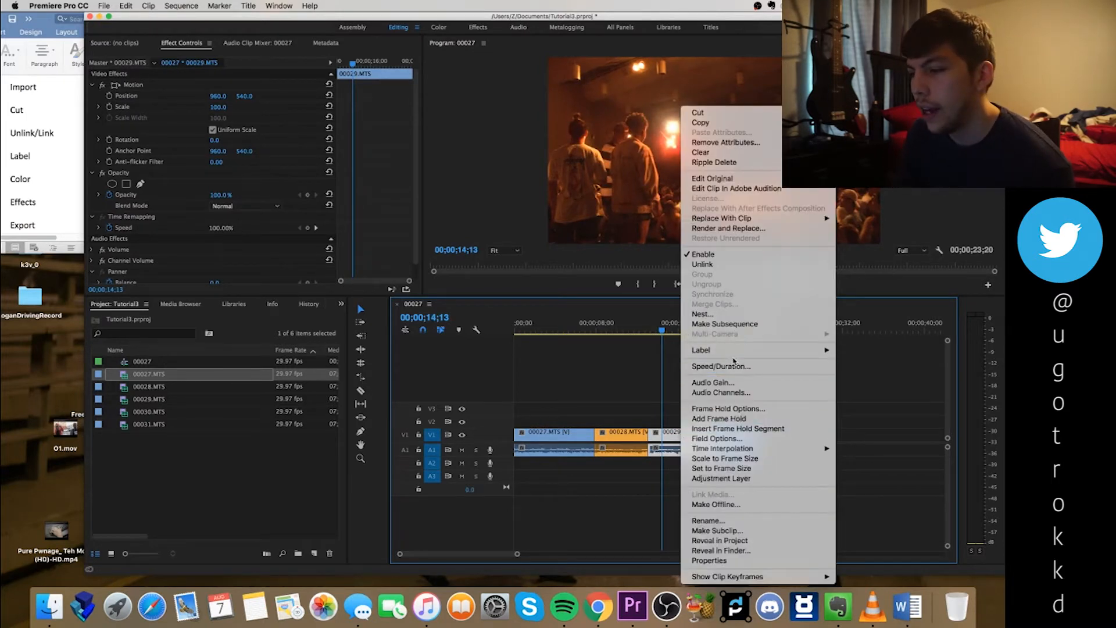
mouse_move(743, 354)
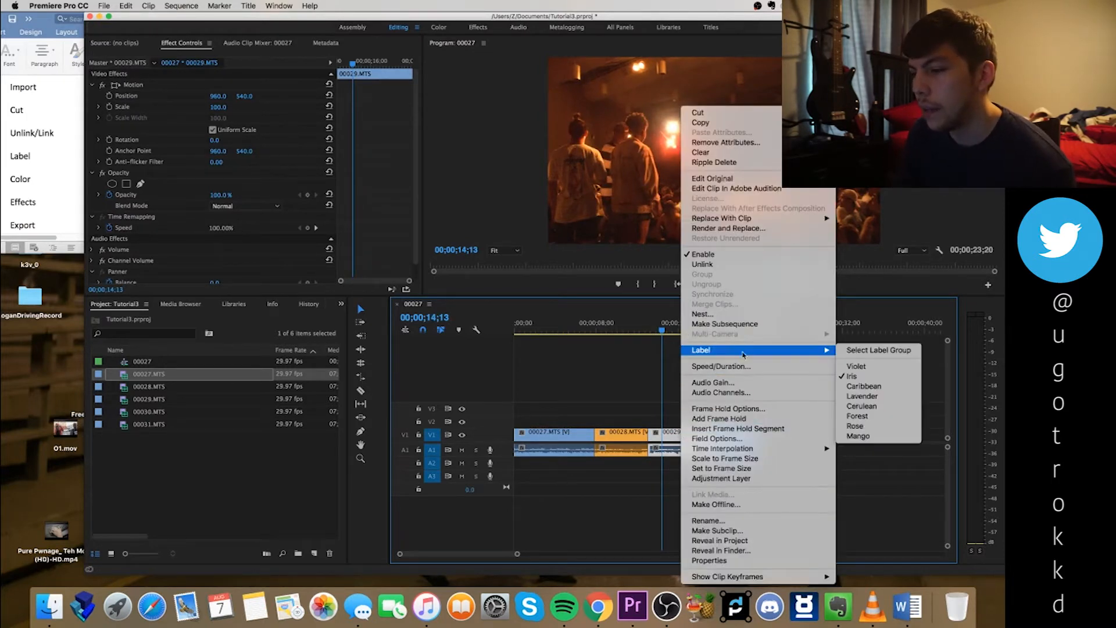
click(868, 427)
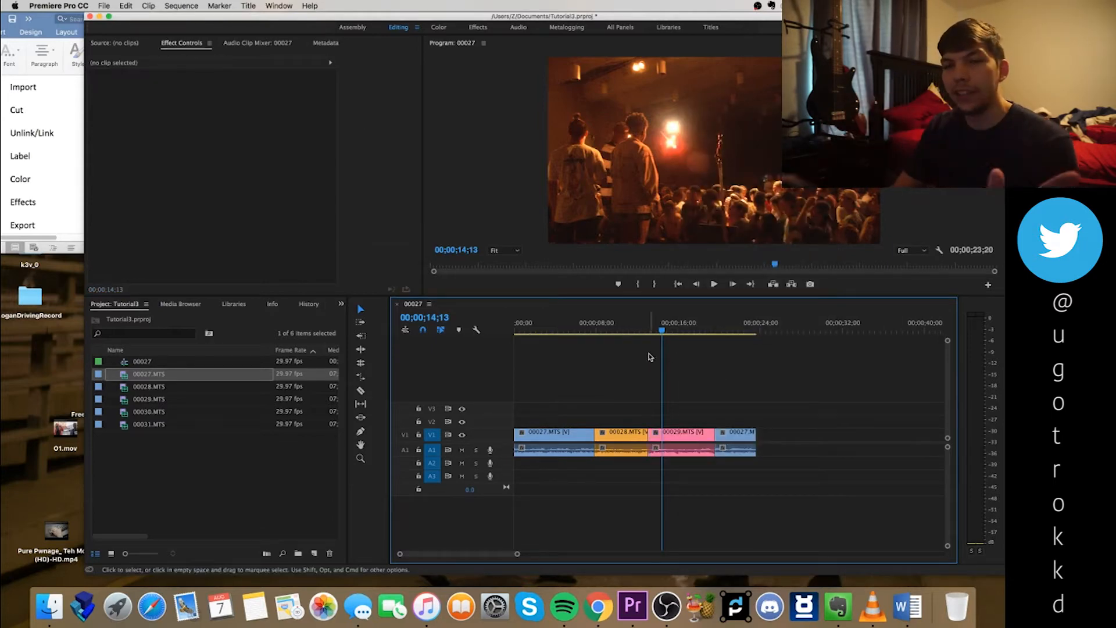
Step: Place the playhead at 00;00;05;29, select the first 00027.MTS clip and open its Creative settings in the Color workspace
drag(565, 330, 721, 392)
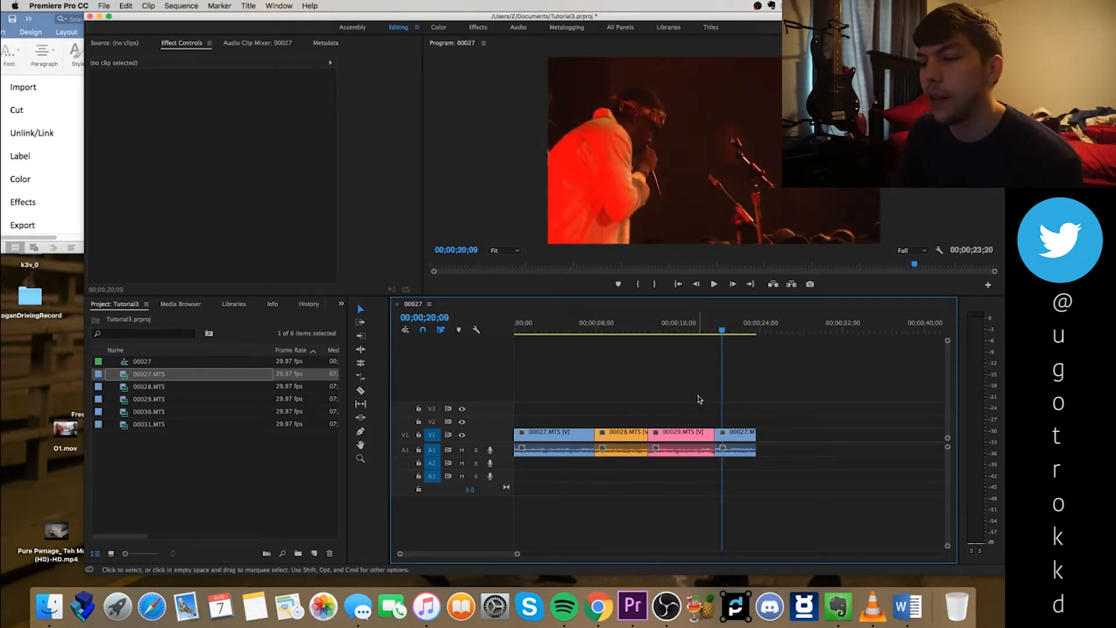
drag(550, 331, 574, 337)
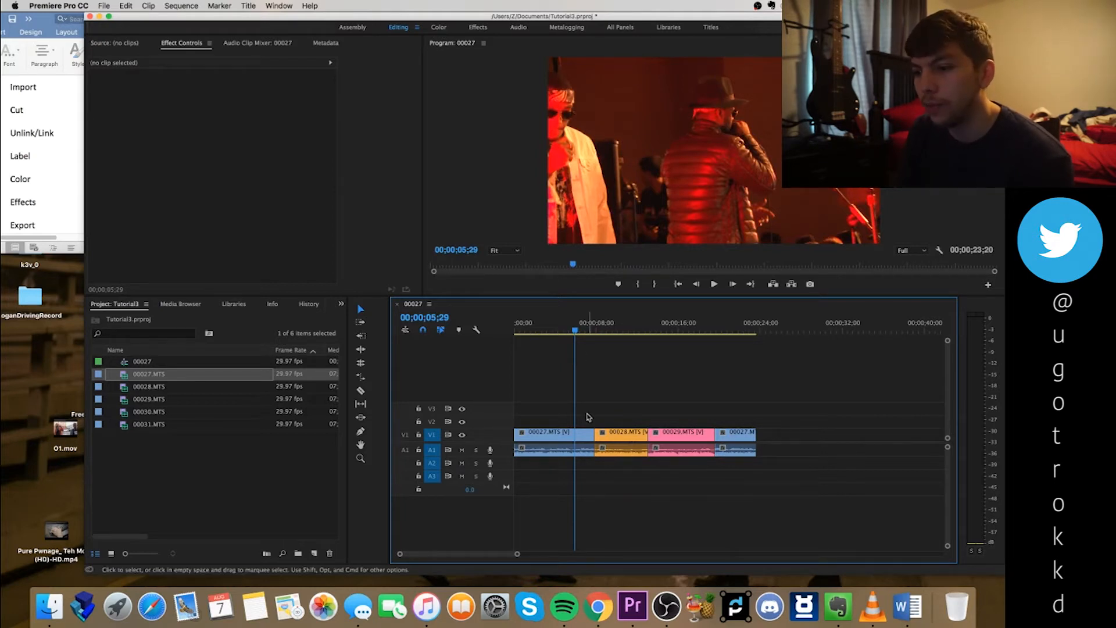
click(555, 433)
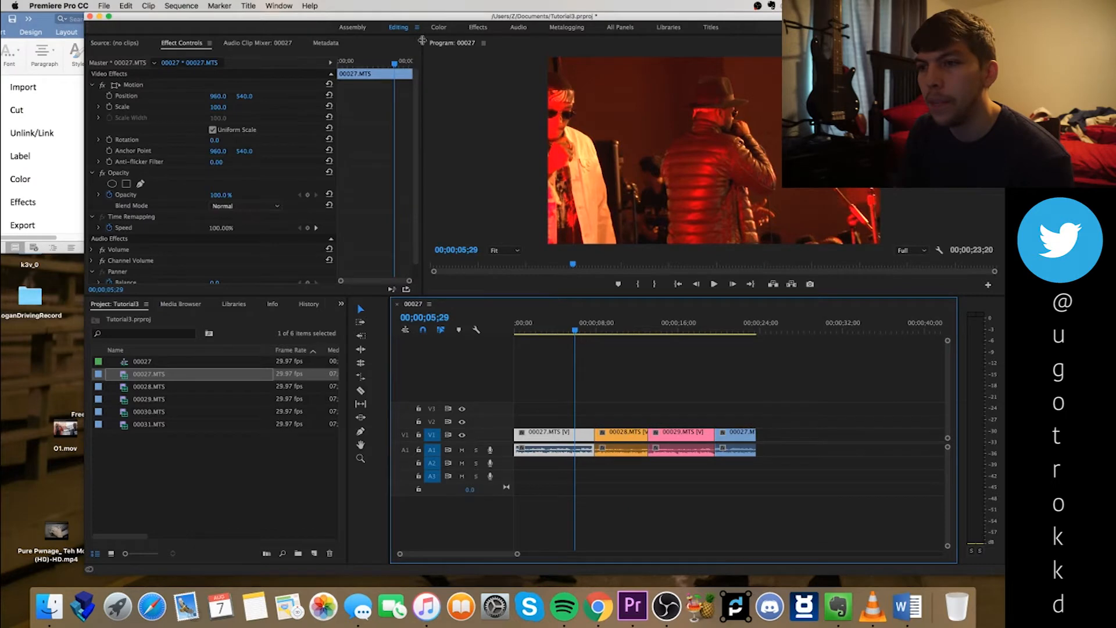
click(439, 28)
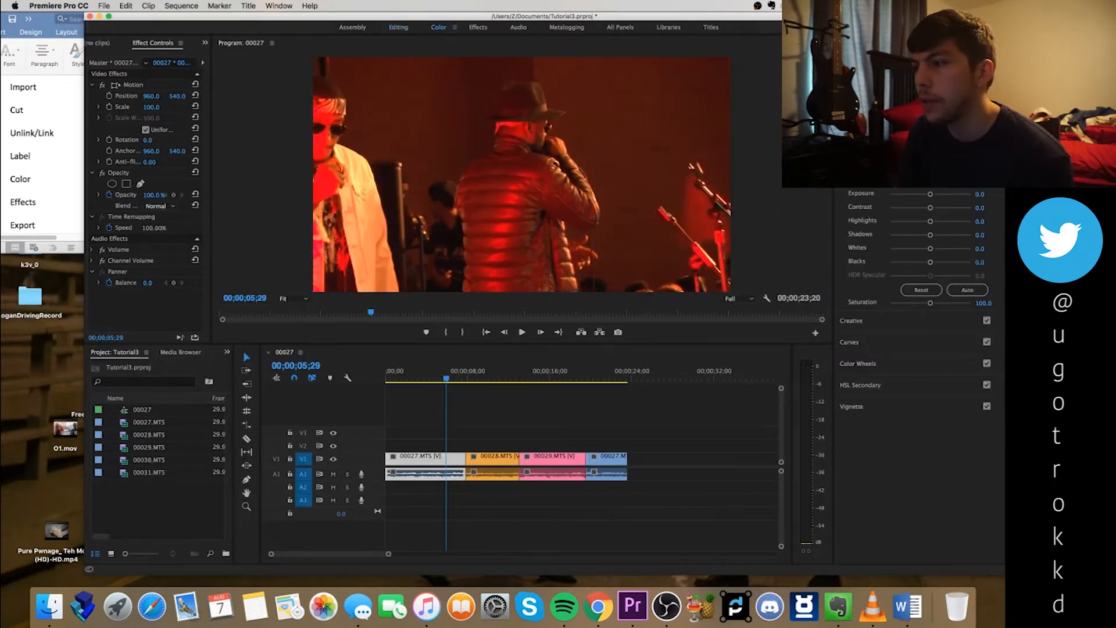
click(910, 326)
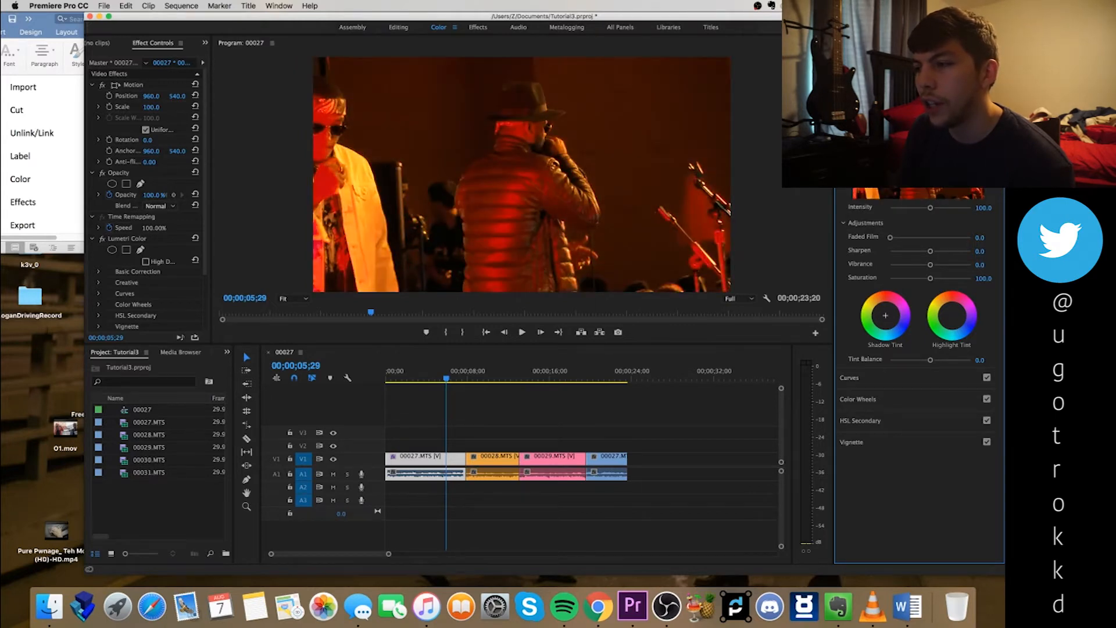
Step: Try the SL GOLD TOBACCO look and a black-and-white Noir look on the first 00027.MTS clip, previewing it up to 00;00;05;06
click(924, 117)
scroll(765, 359, down, 5)
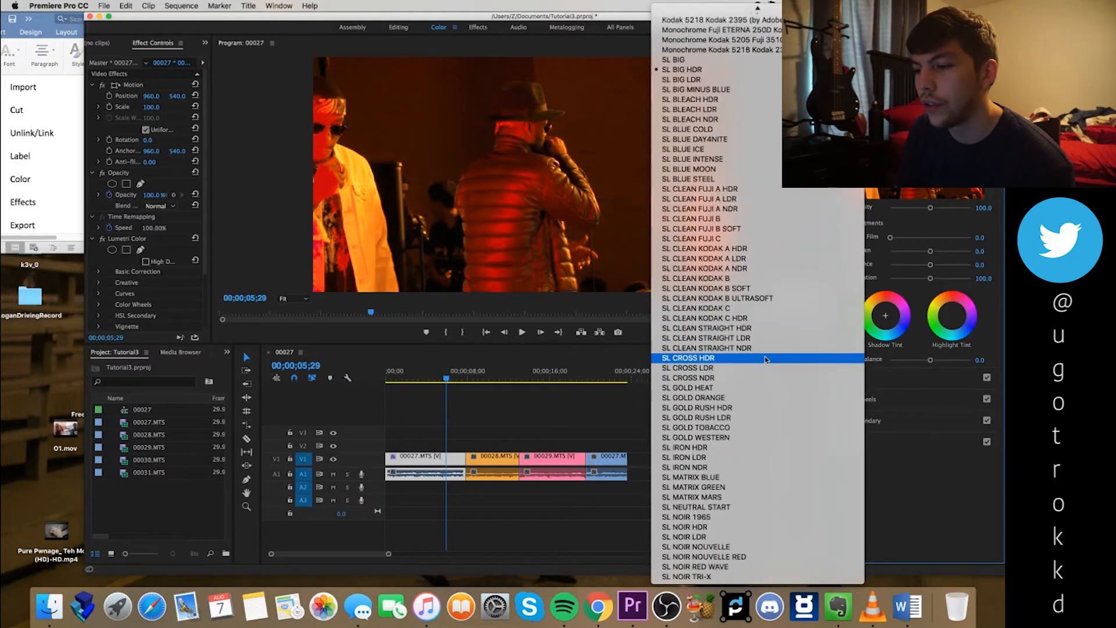
click(725, 428)
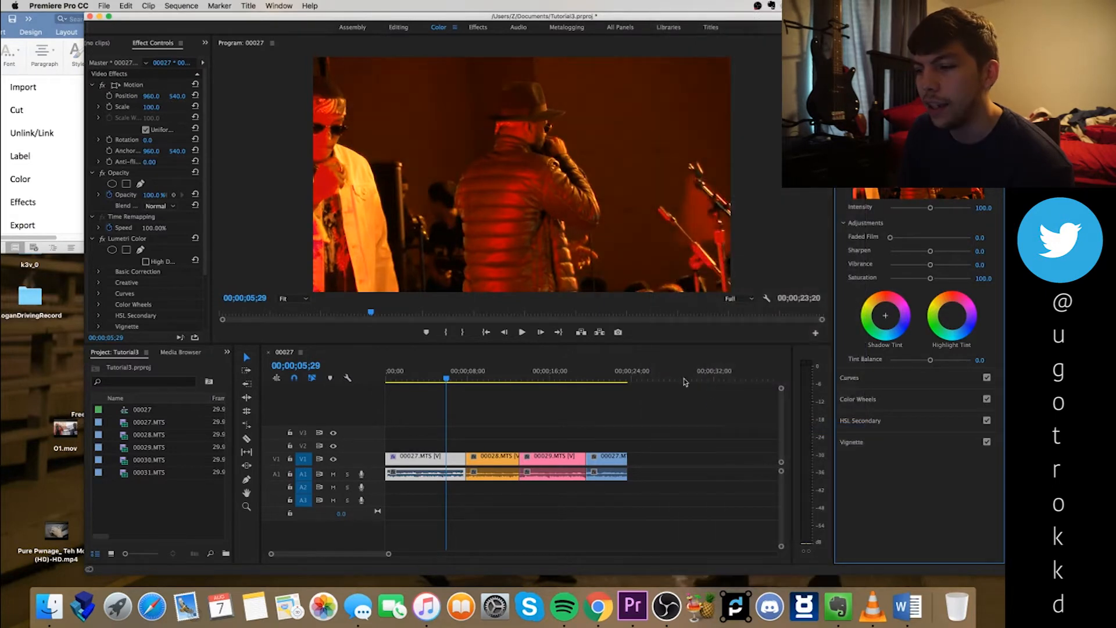
click(924, 117)
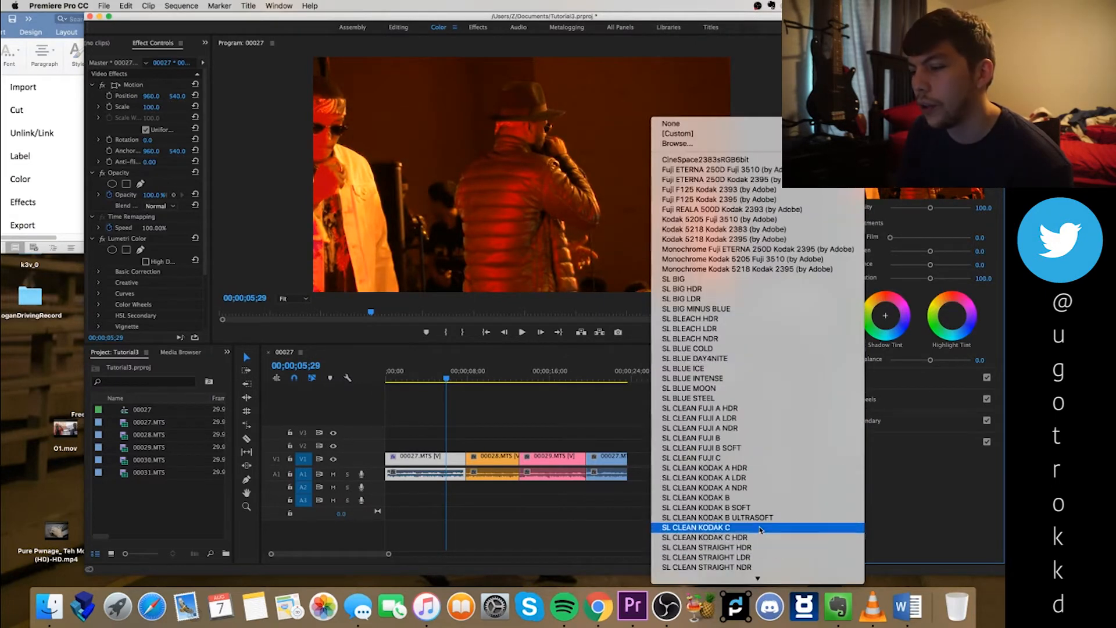
scroll(735, 558, down, 5)
click(735, 566)
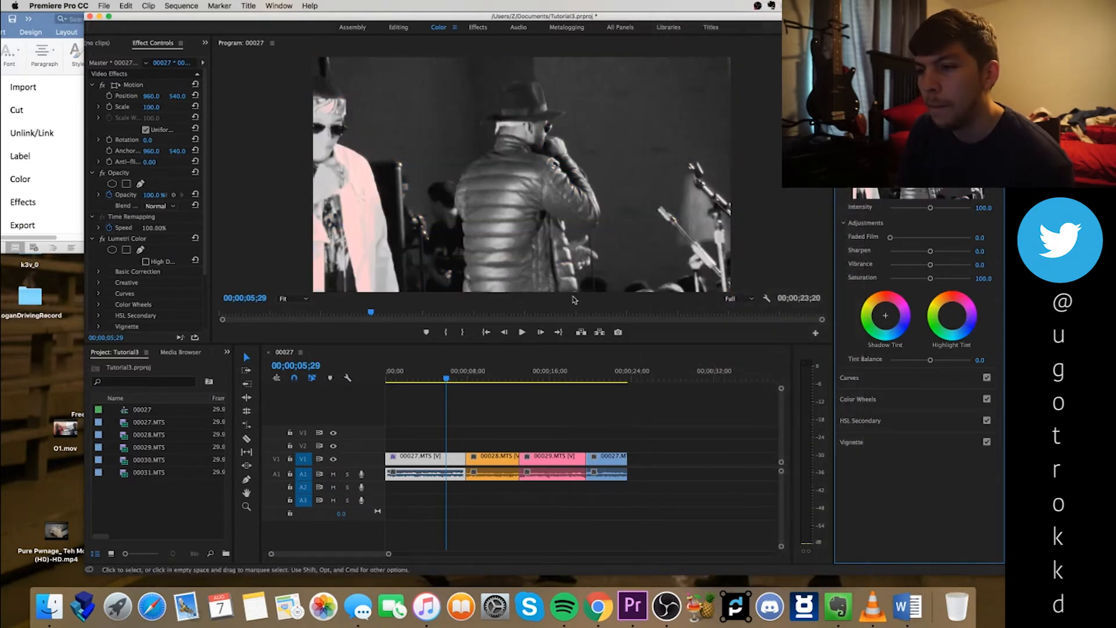
drag(399, 376, 414, 378)
drag(426, 381, 438, 383)
Step: Set the first 00027.MTS clip's Creative look to None, return to the Editing workspace and deselect the clip
click(923, 118)
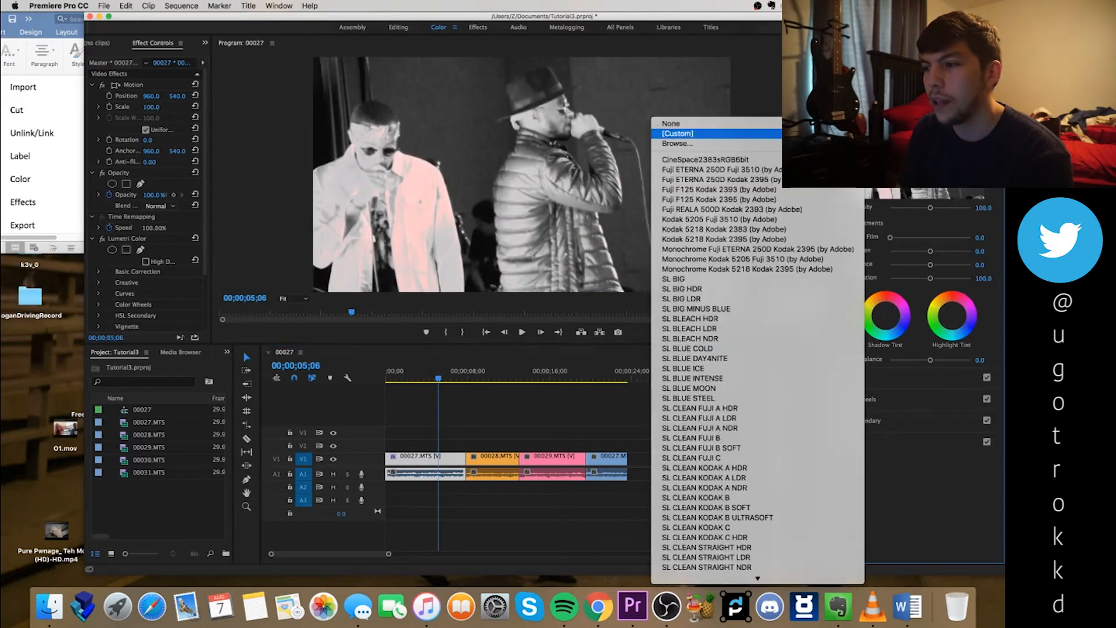
click(773, 127)
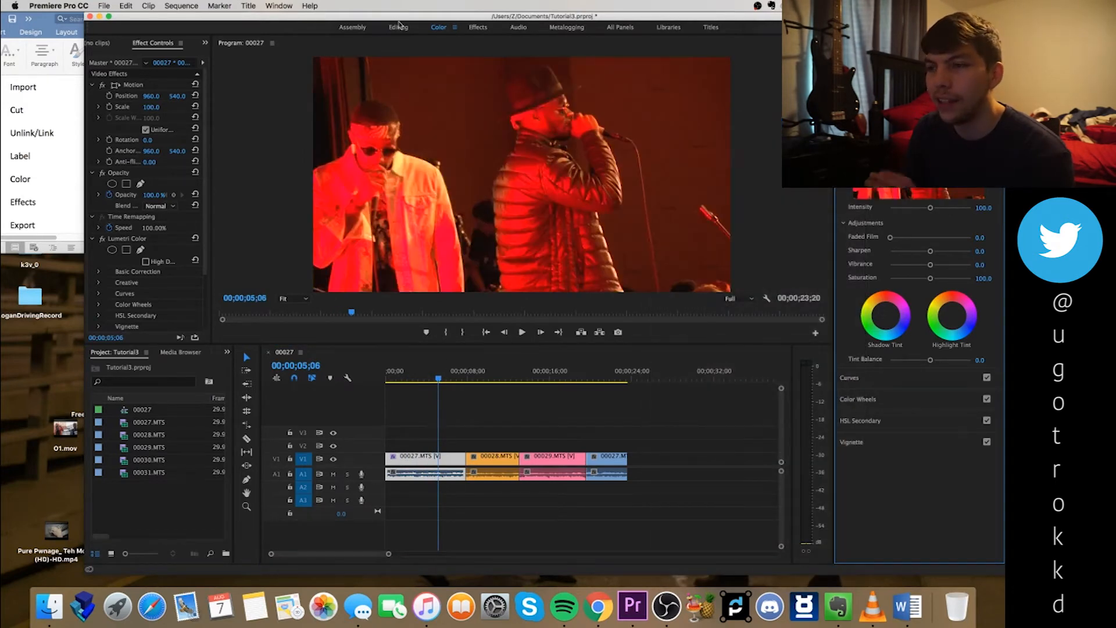
click(399, 28)
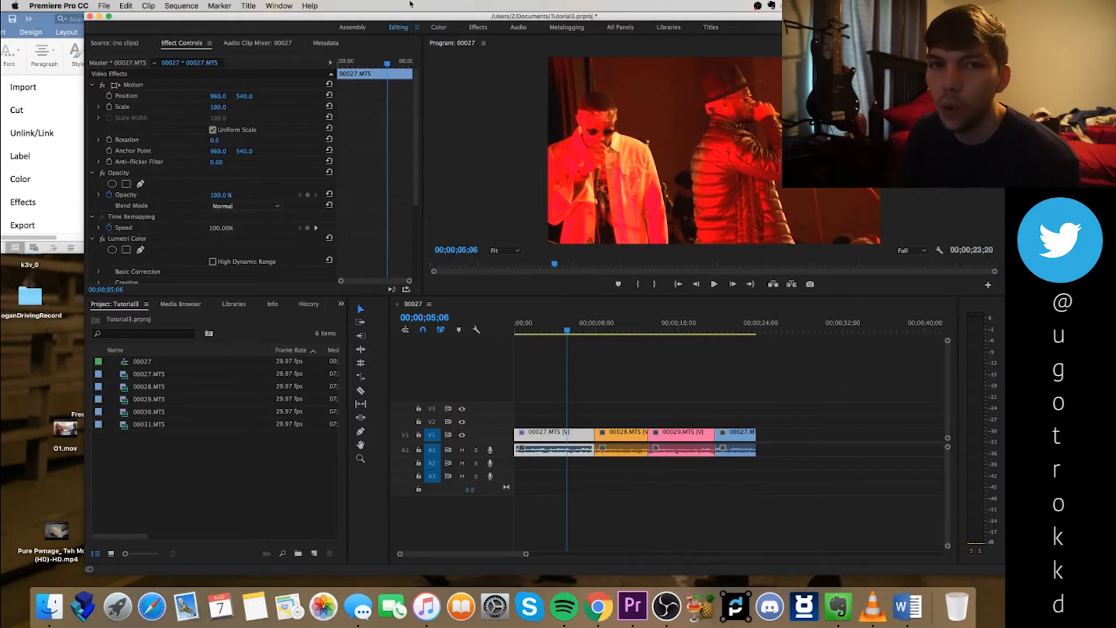
click(638, 381)
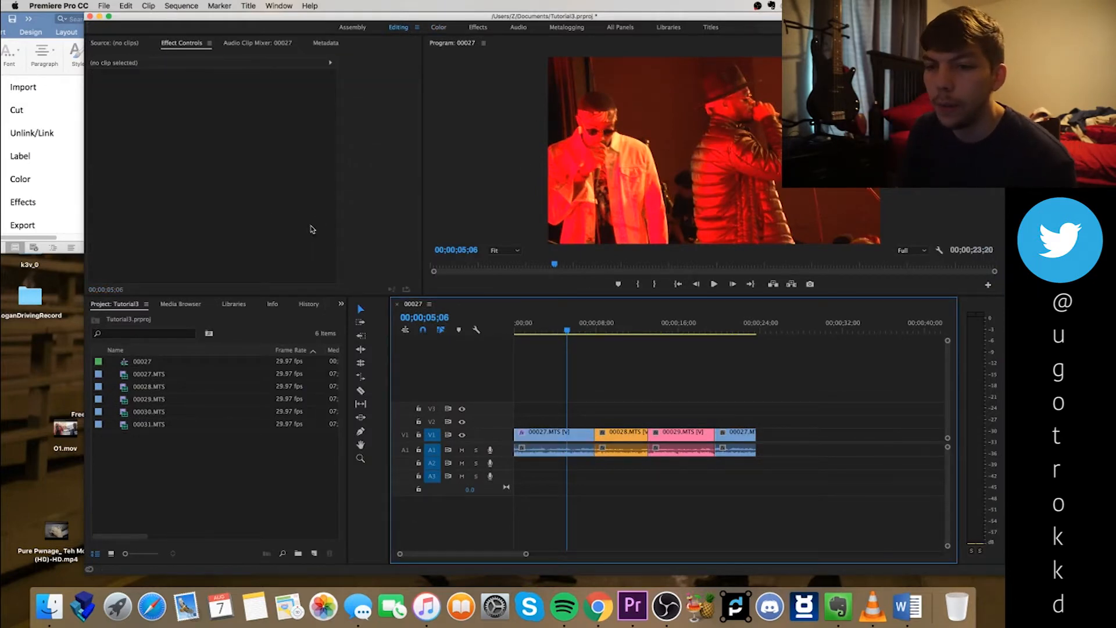
Step: Play the sequence across the cut from the first 00027.MTS clip into 00028.MTS, stopping at 00;00;09;09
drag(530, 329, 569, 338)
key(space)
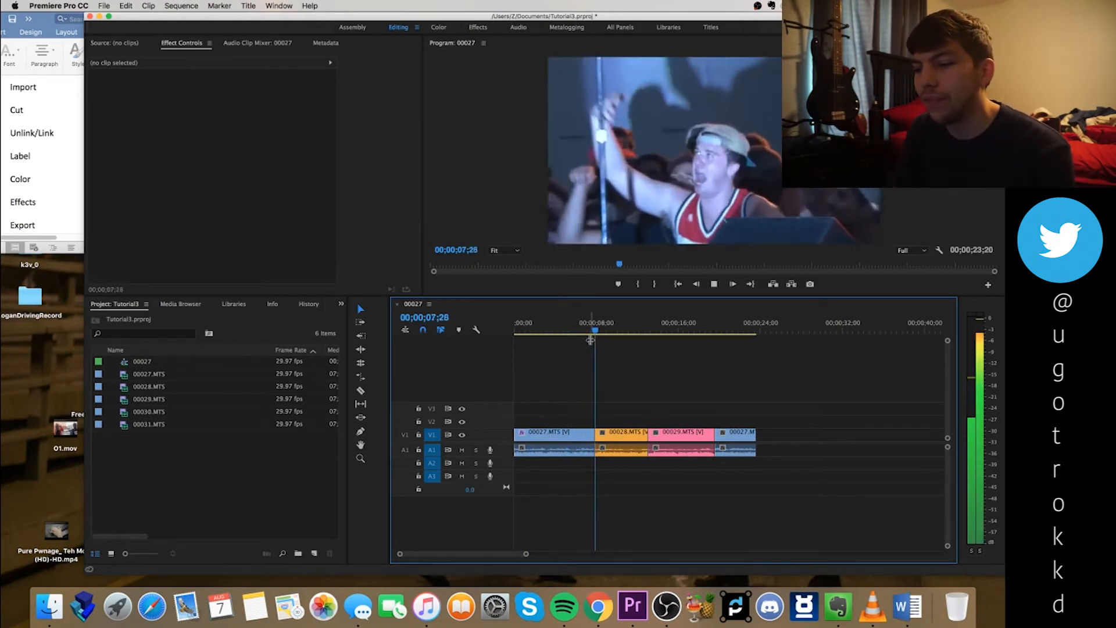
key(space)
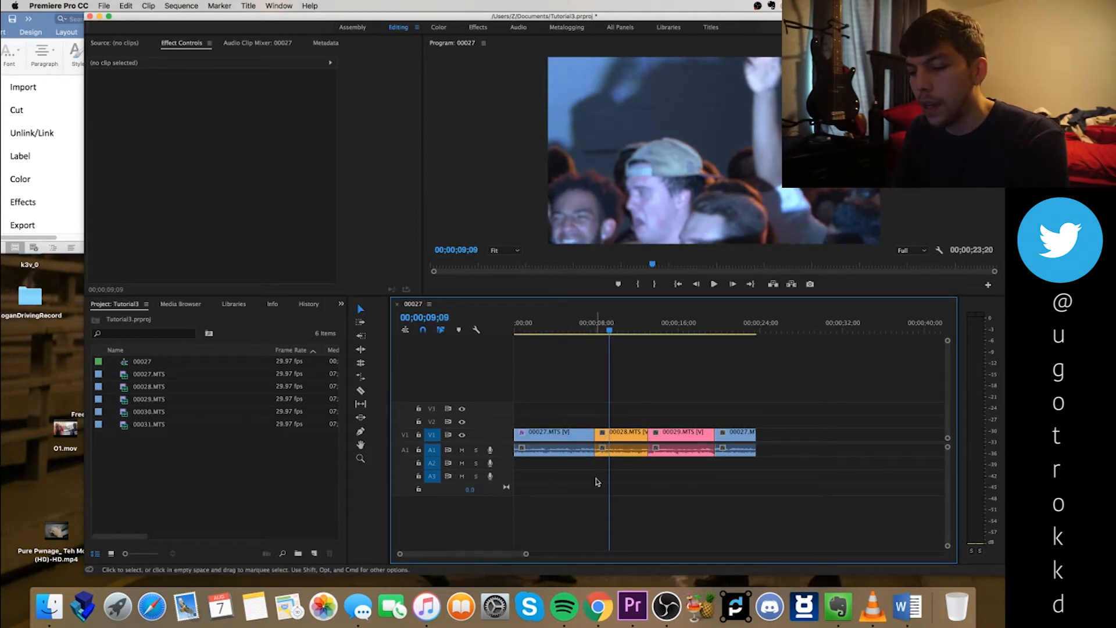
Step: Import the song "2011 Pop Mashup_ Pop Danthology 2011.mp3" from the iTunes music library into the project
key(super+i)
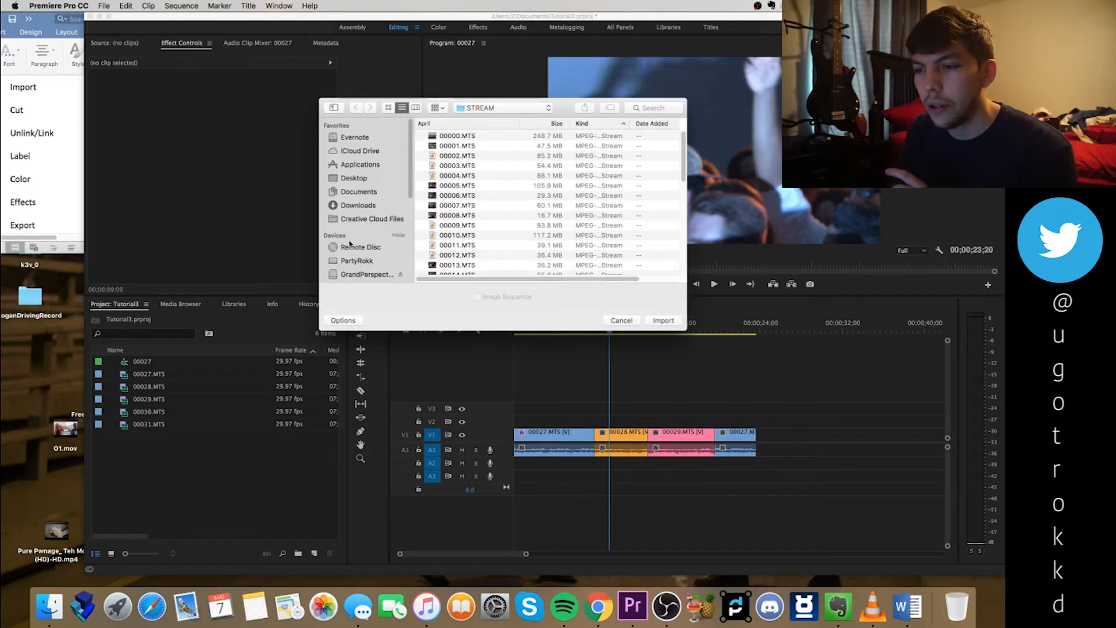
scroll(368, 264, down, 5)
click(372, 250)
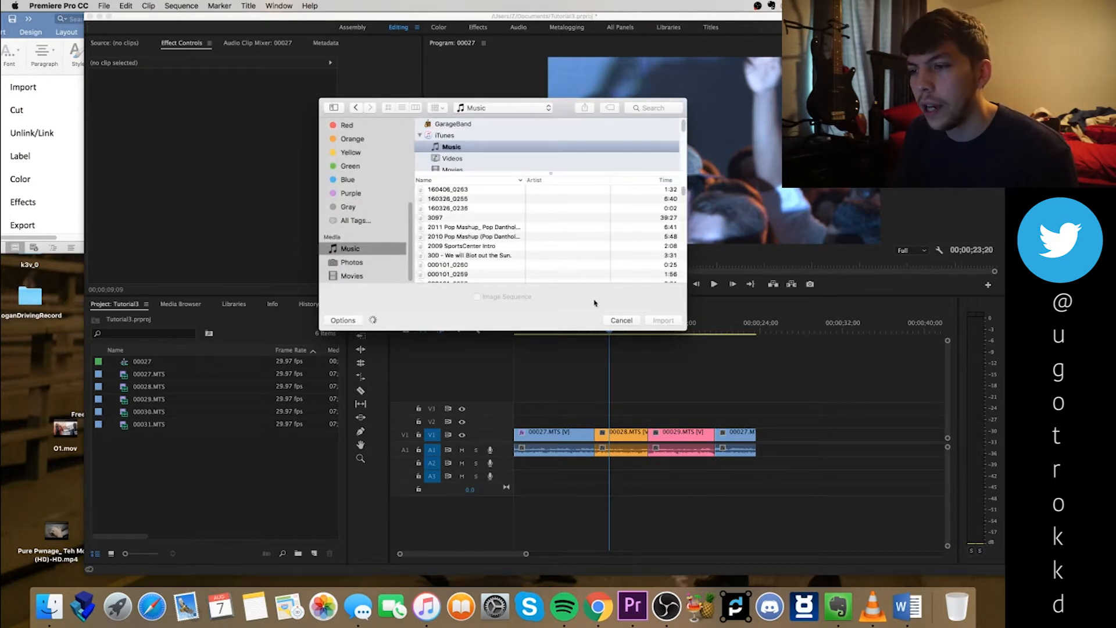
click(484, 239)
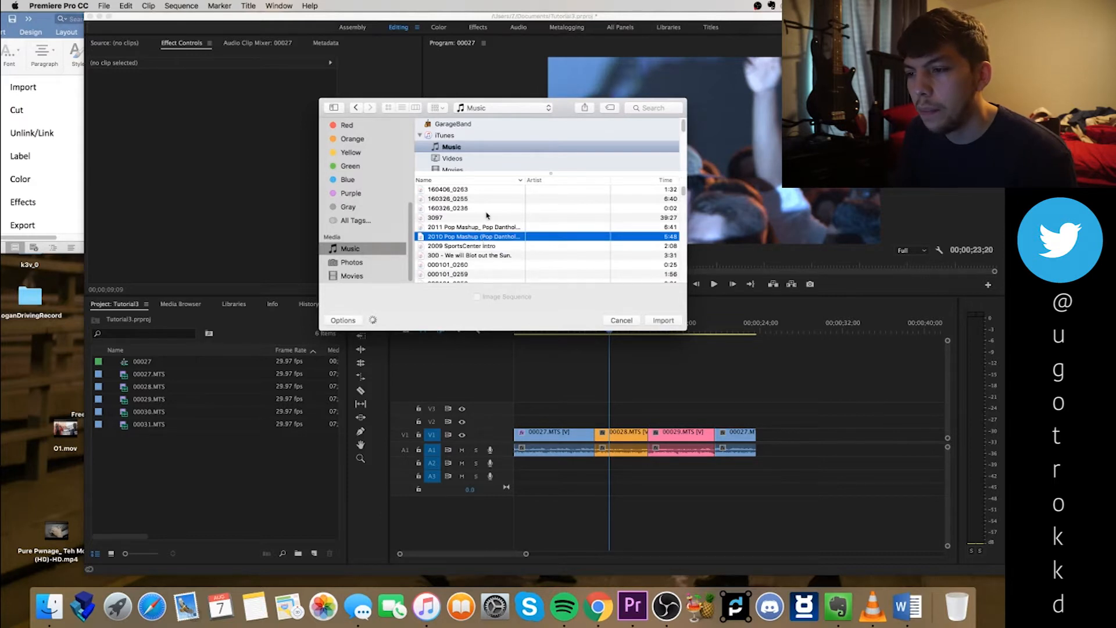
click(454, 227)
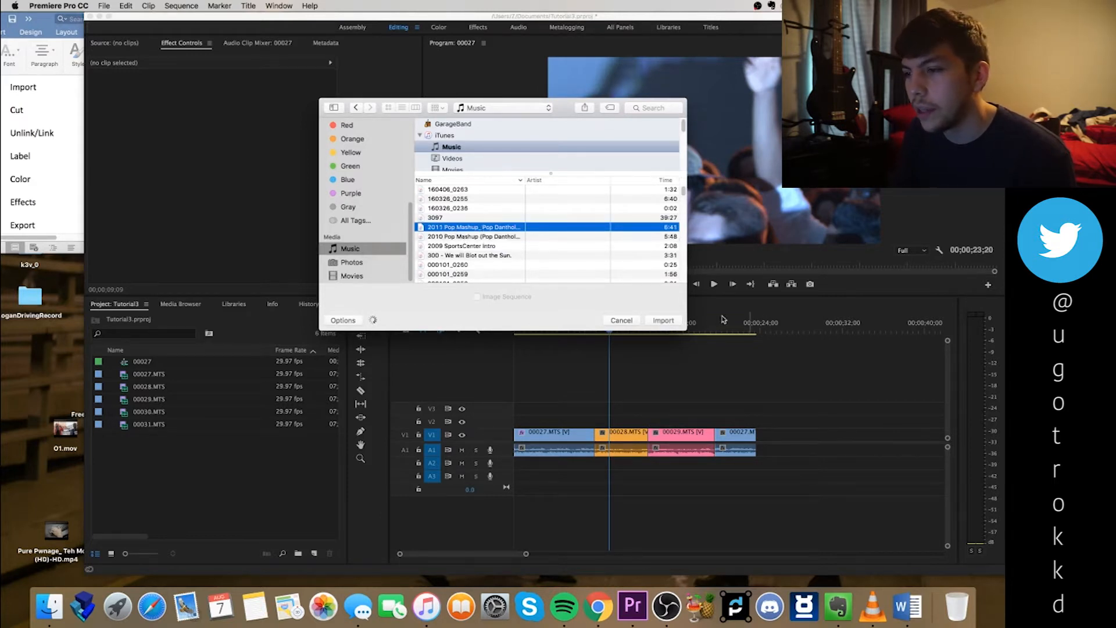
click(663, 320)
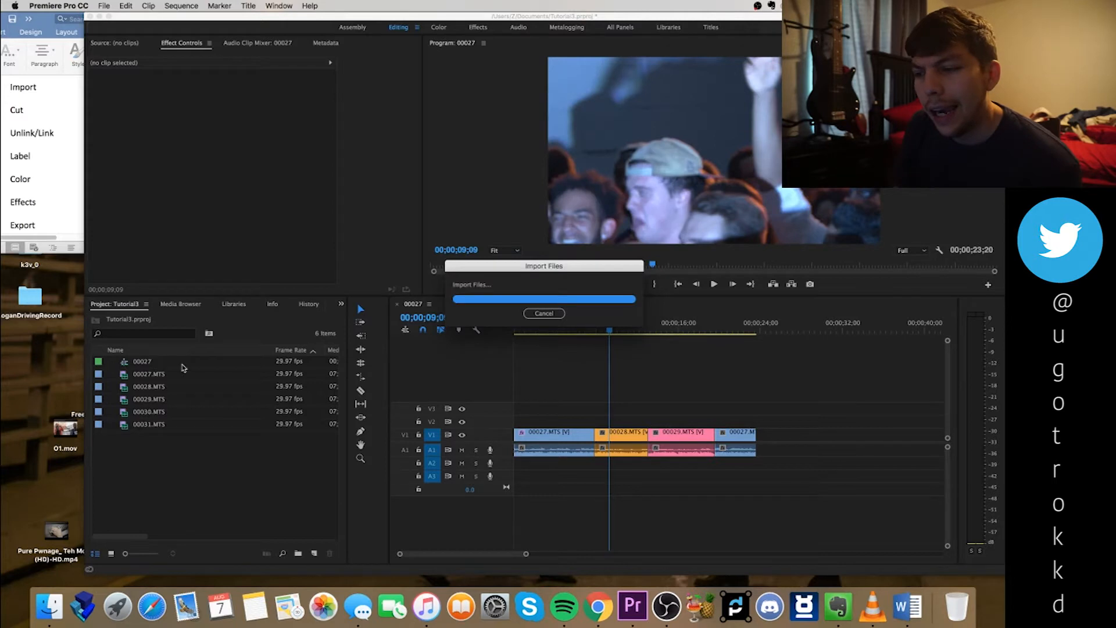
Step: Play parts of the first 00027.MTS clip and the 00028.MTS clip to check their sound, stopping at 00;00;10;23
mouse_move(557, 329)
mouse_down()
mouse_move(526, 329)
mouse_move(555, 330)
mouse_move(541, 331)
mouse_up()
key(space)
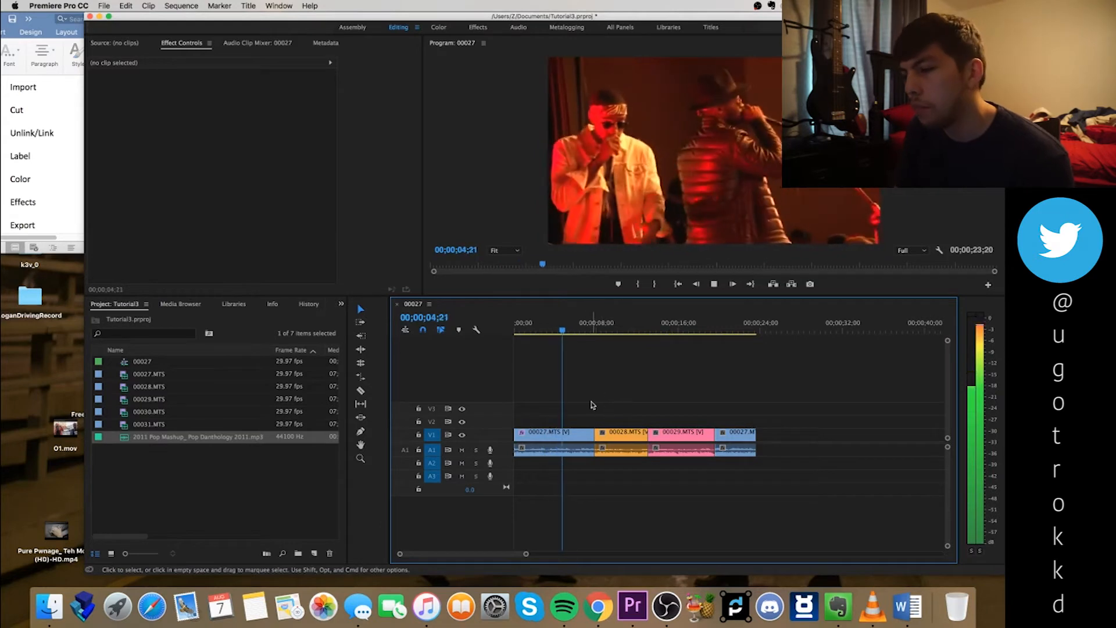
key(space)
click(607, 329)
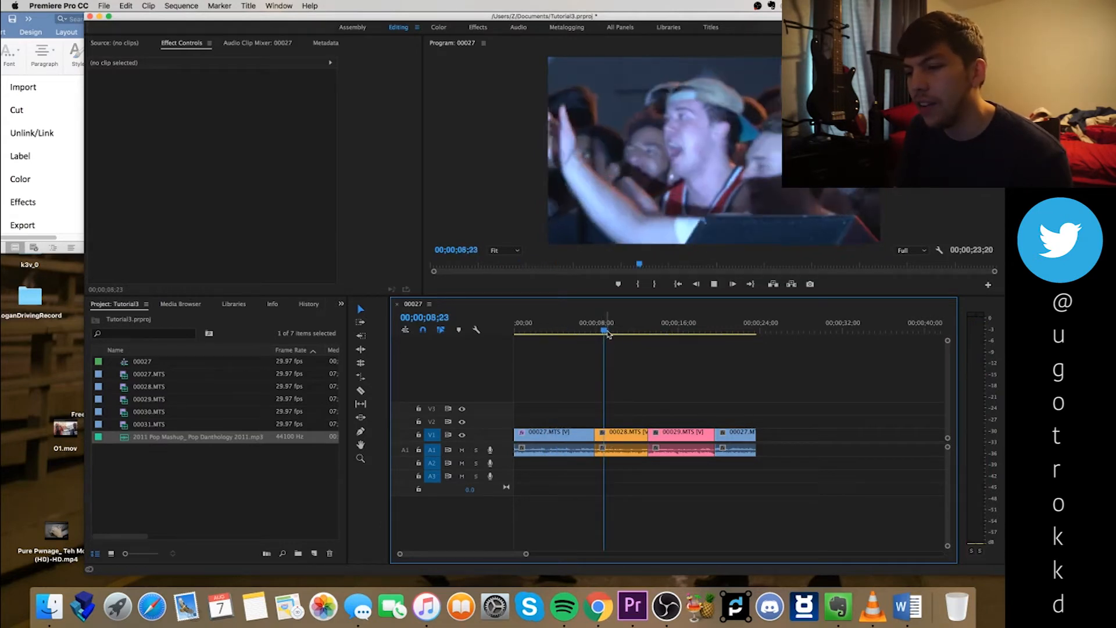
key(space)
key(space)
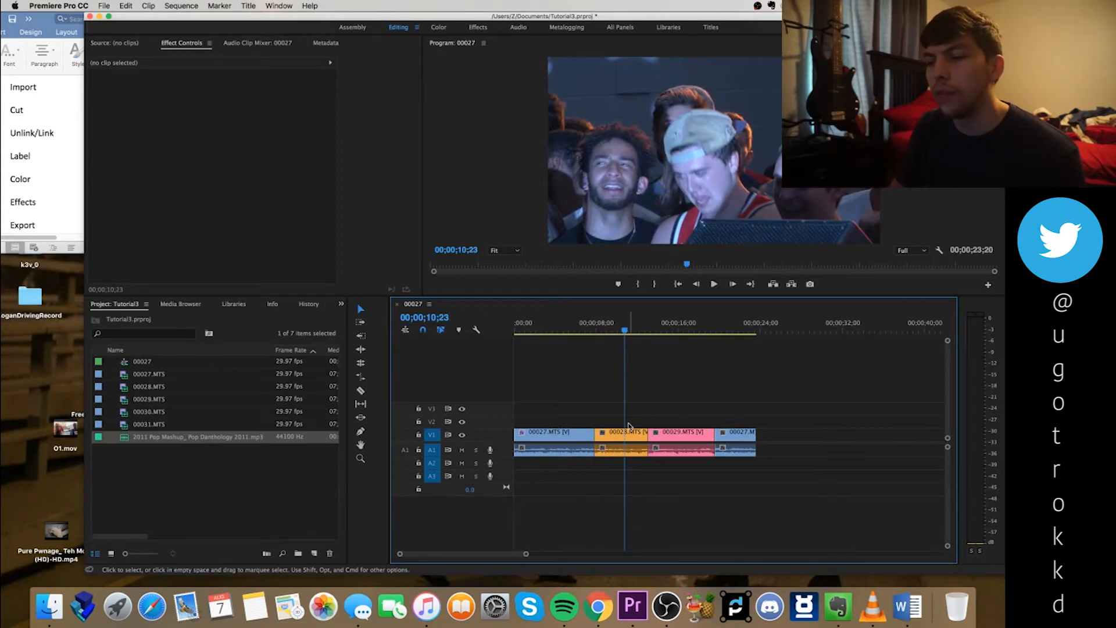
Step: Unlink the 00028.MTS clip's video from its audio and select each part separately to test the split
click(626, 443)
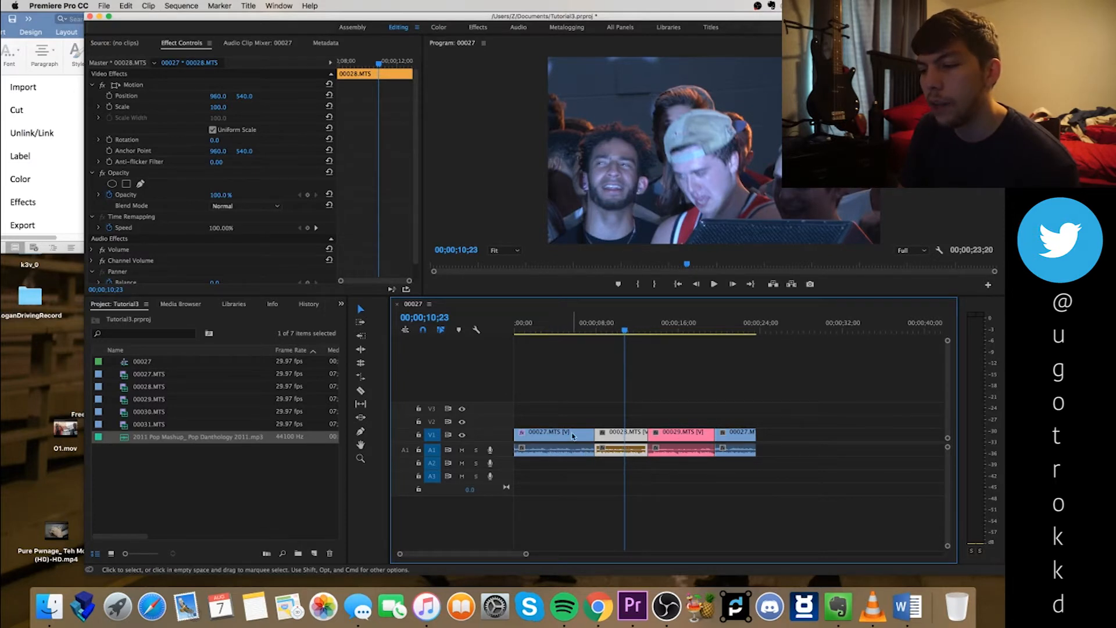
drag(623, 435, 623, 407)
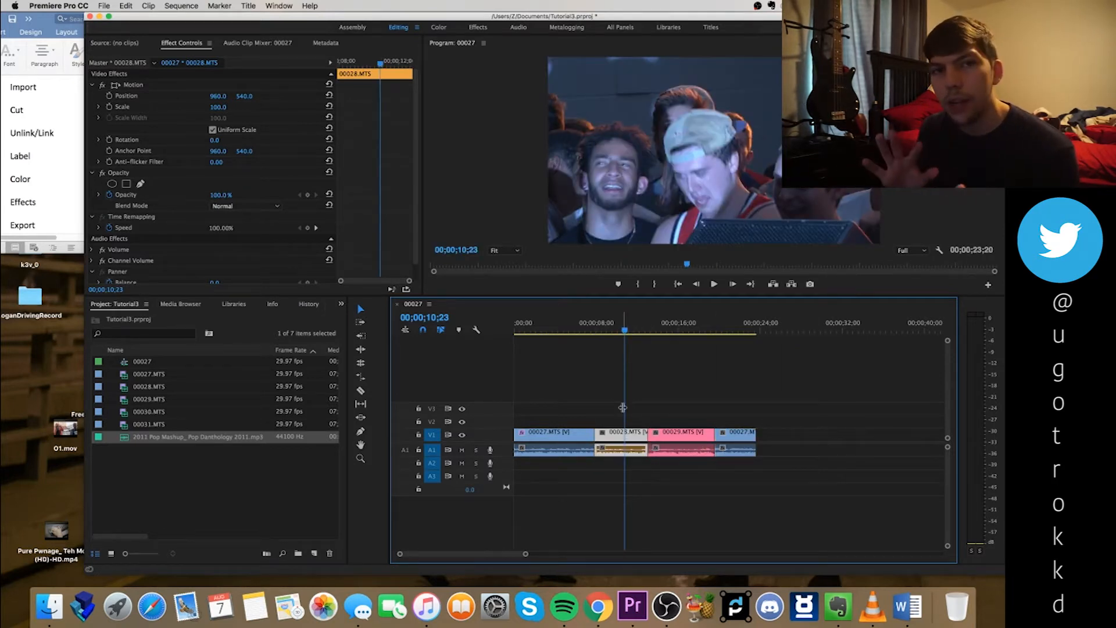
drag(623, 407, 623, 408)
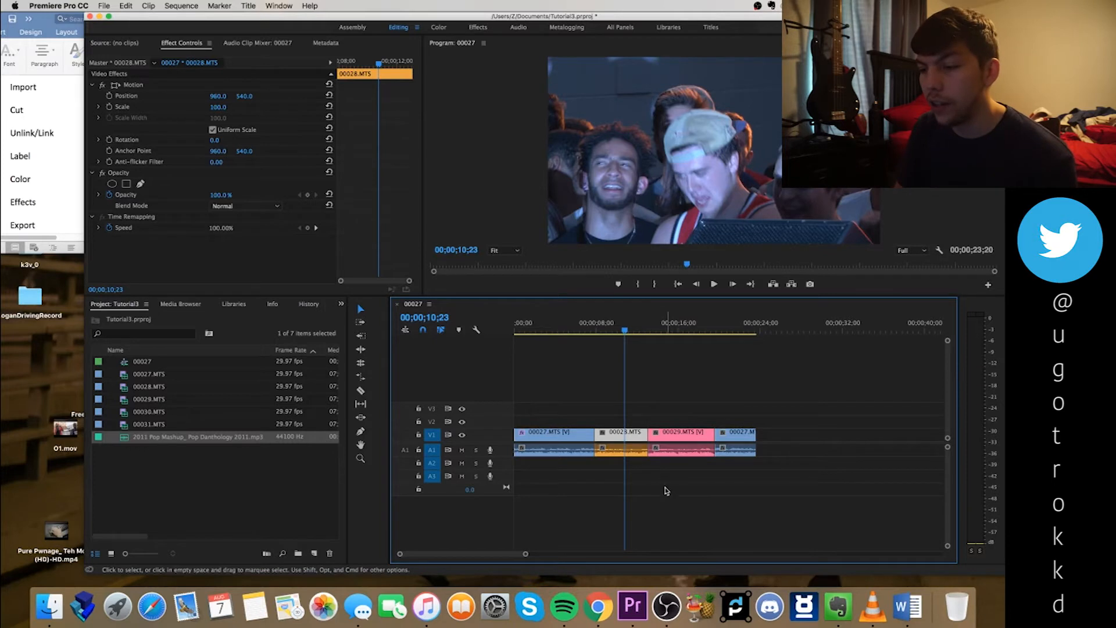
click(677, 470)
click(626, 449)
click(628, 433)
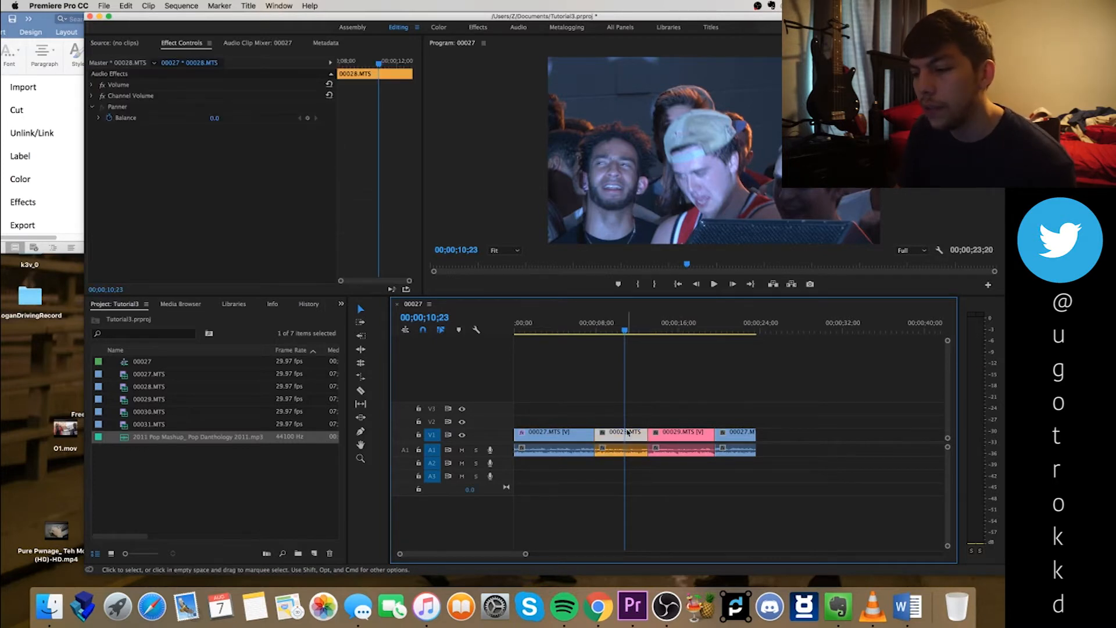
click(632, 450)
click(632, 435)
click(659, 498)
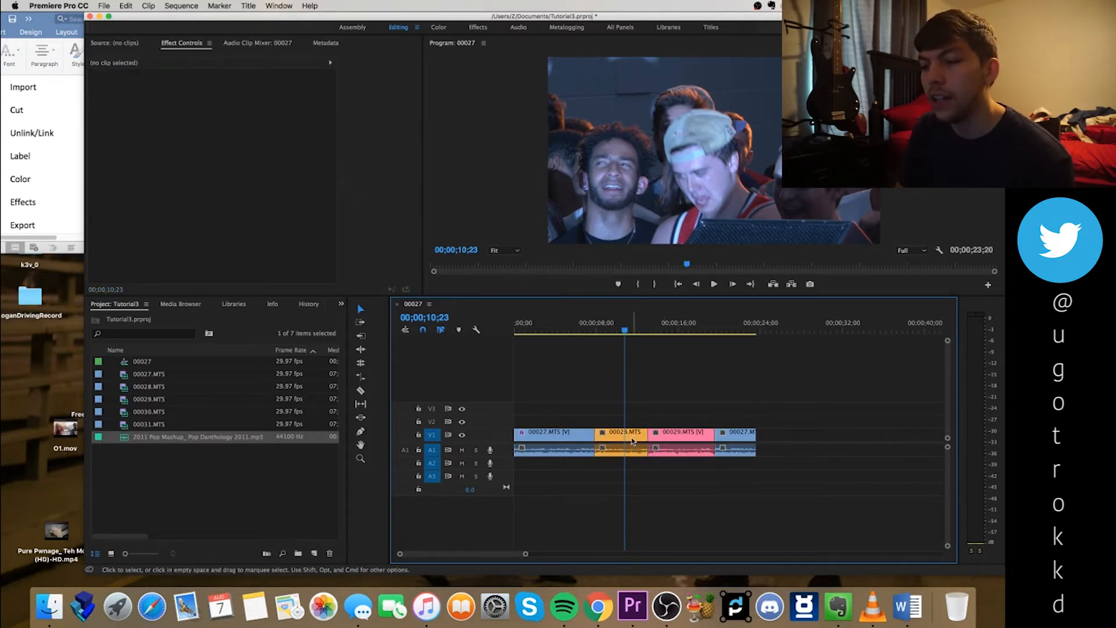
Step: Relink the video and audio of 00028.MTS by selecting both parts together, and deselect the clip
click(639, 438)
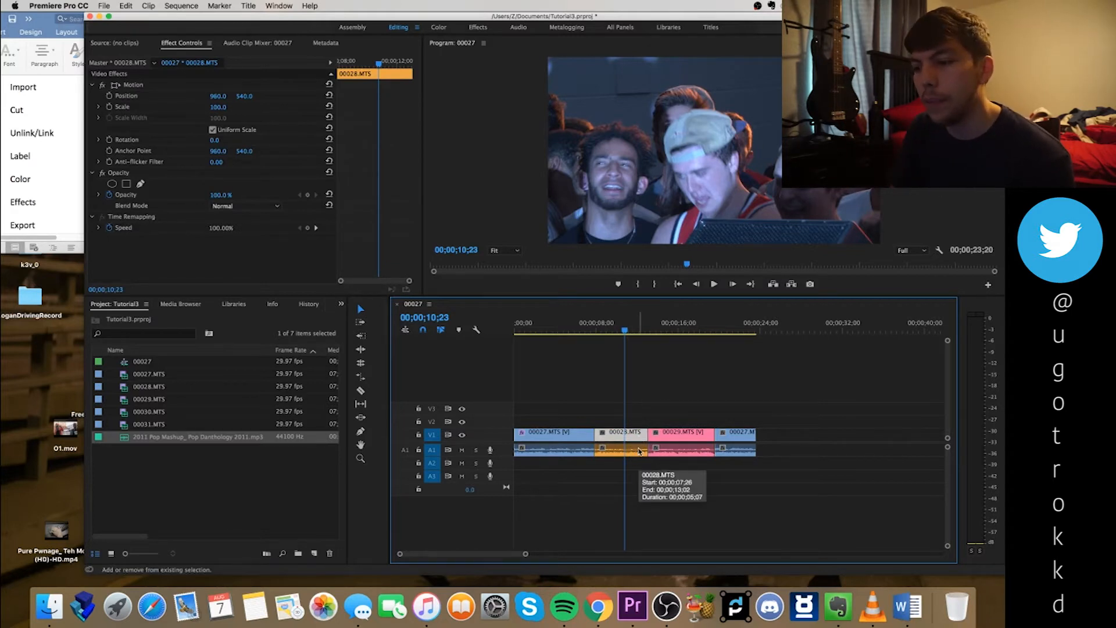
shift+click(639, 451)
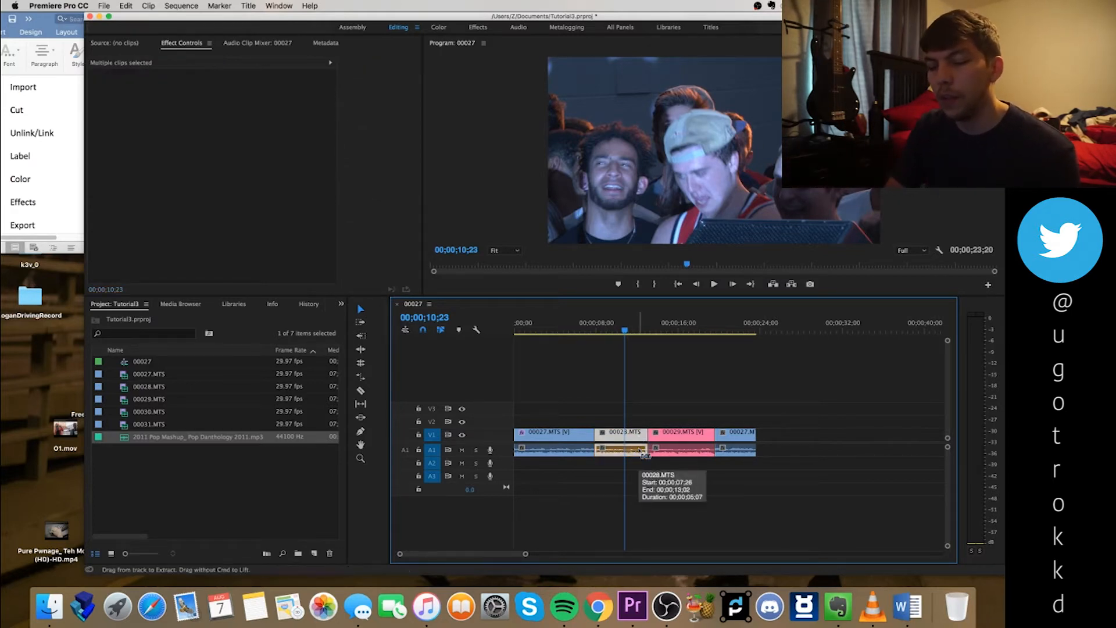
shift+click(639, 451)
click(837, 403)
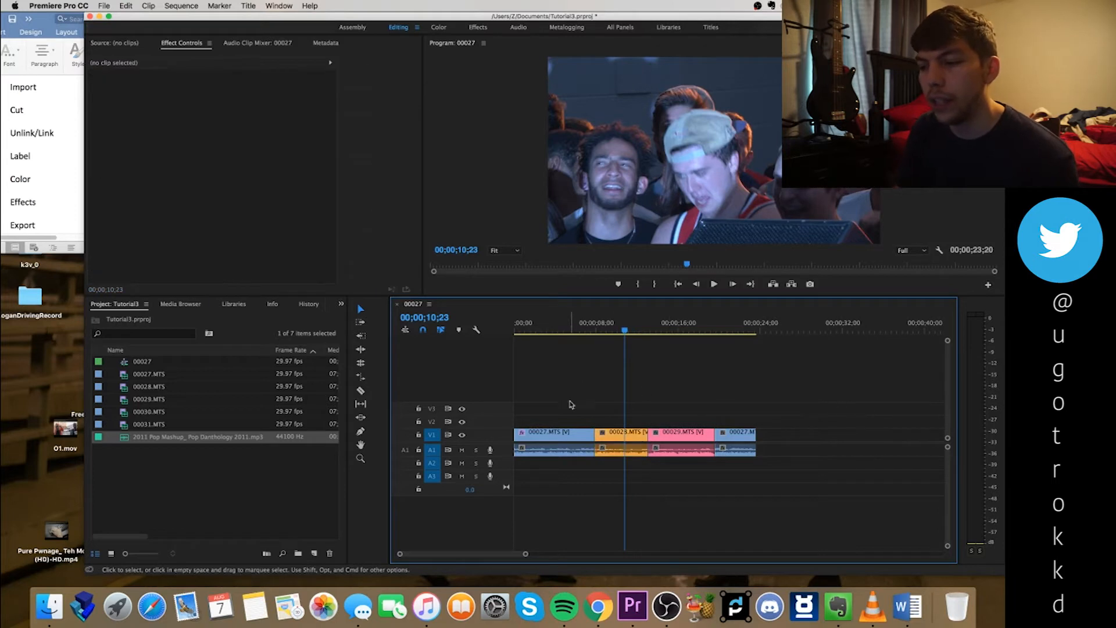
Step: Unlink the video from the audio in both 00028.MTS and 00029.MTS
click(616, 413)
click(627, 452)
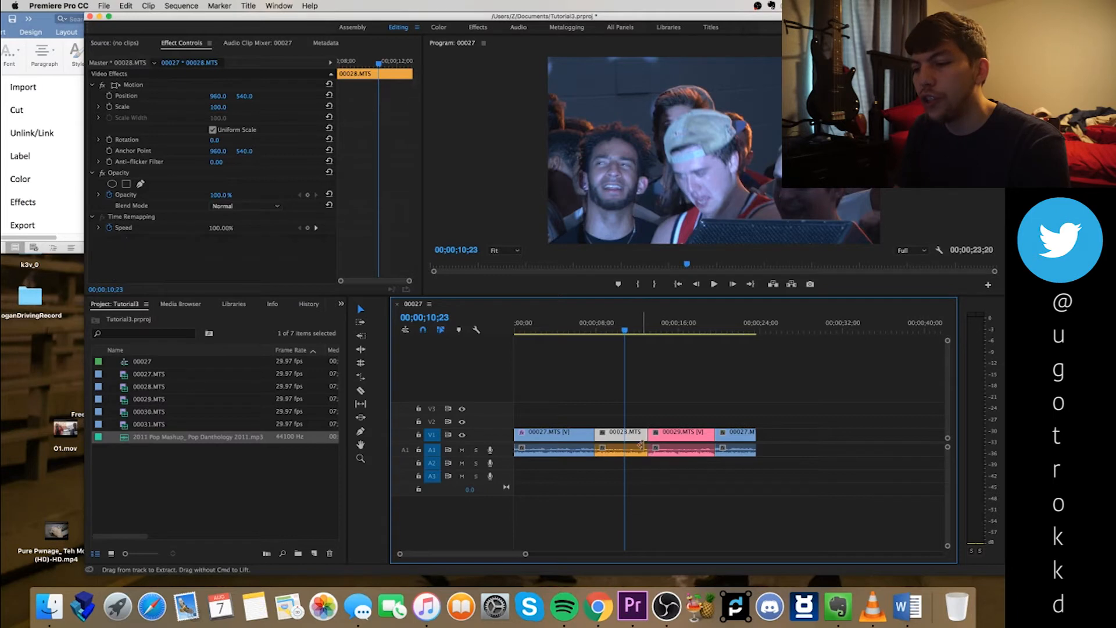
key(super+l)
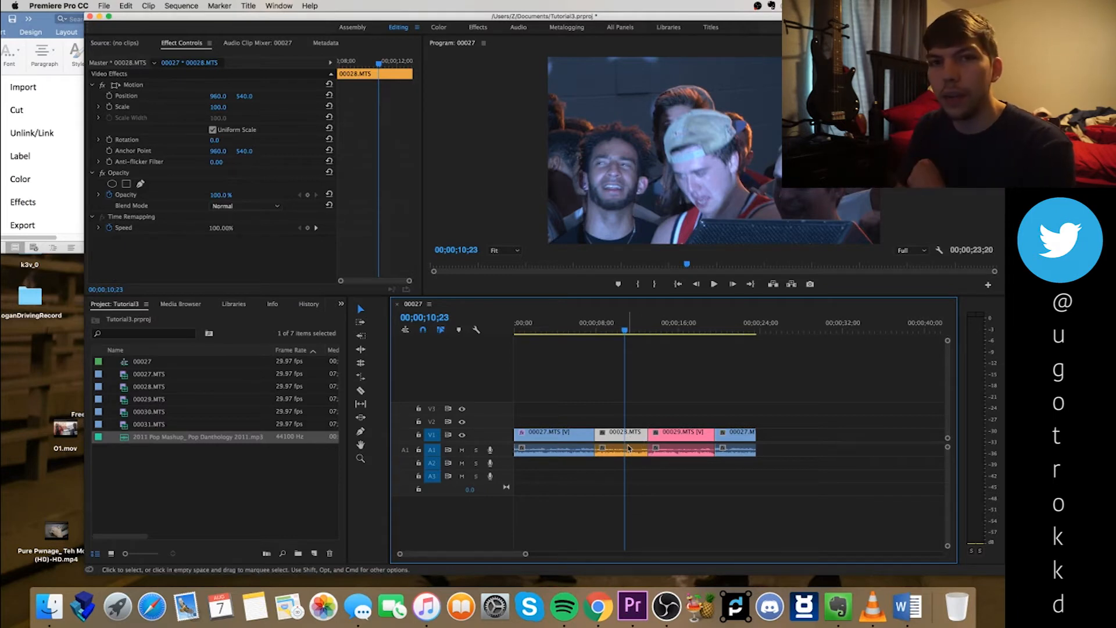
drag(660, 330, 687, 337)
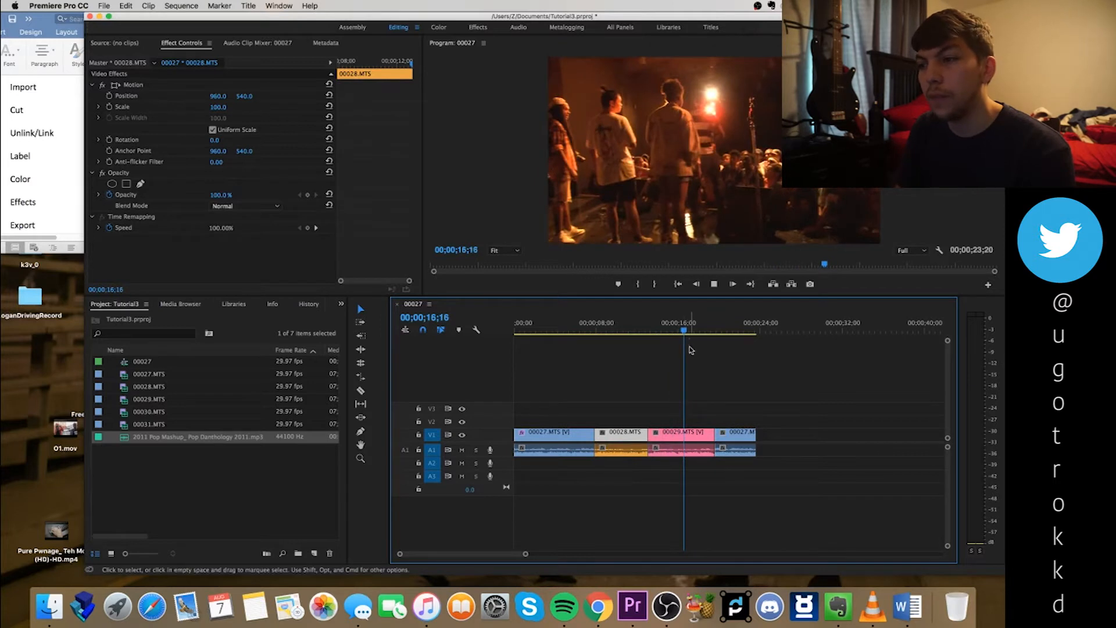
click(685, 449)
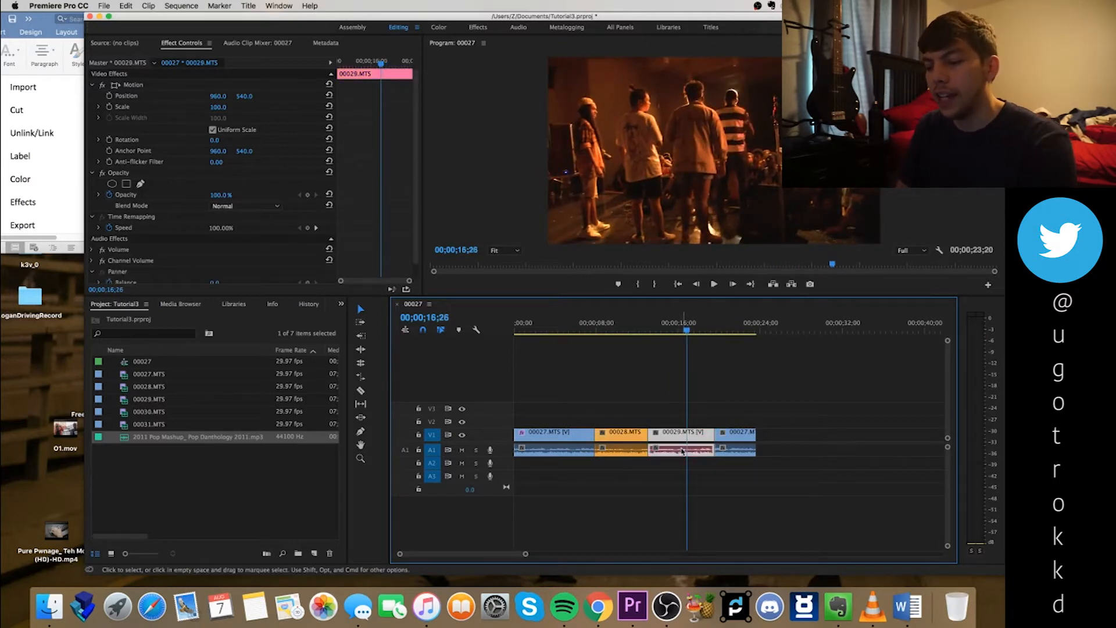
key(super+l)
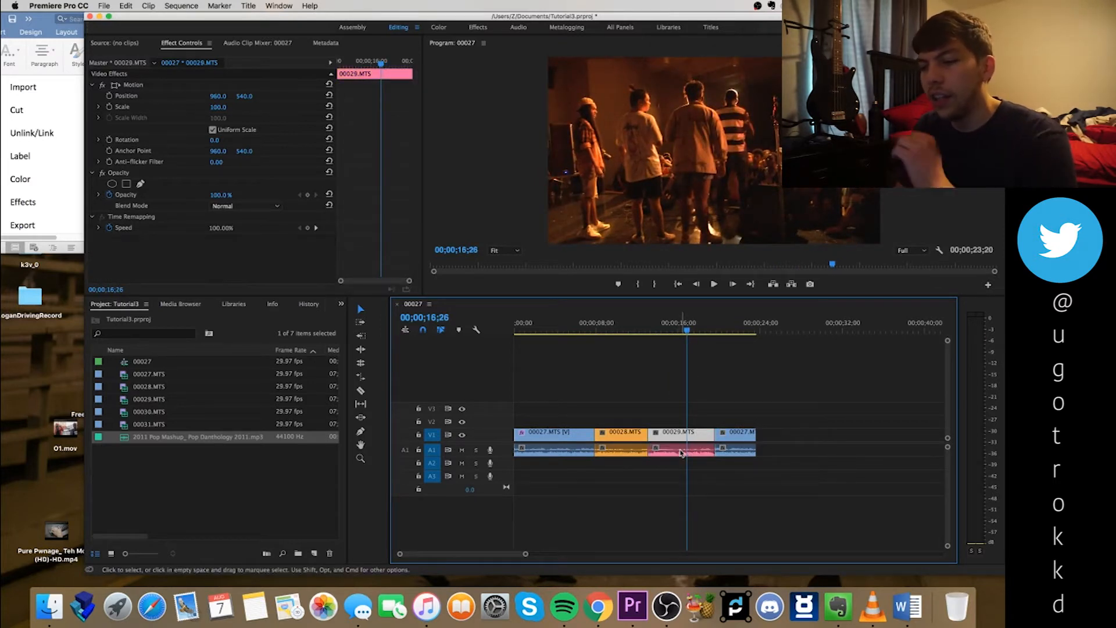
Step: Delete only the audio part of 00029.MTS, keeping its video on V1
click(617, 431)
click(629, 454)
click(661, 453)
click(664, 434)
click(660, 450)
key(Delete)
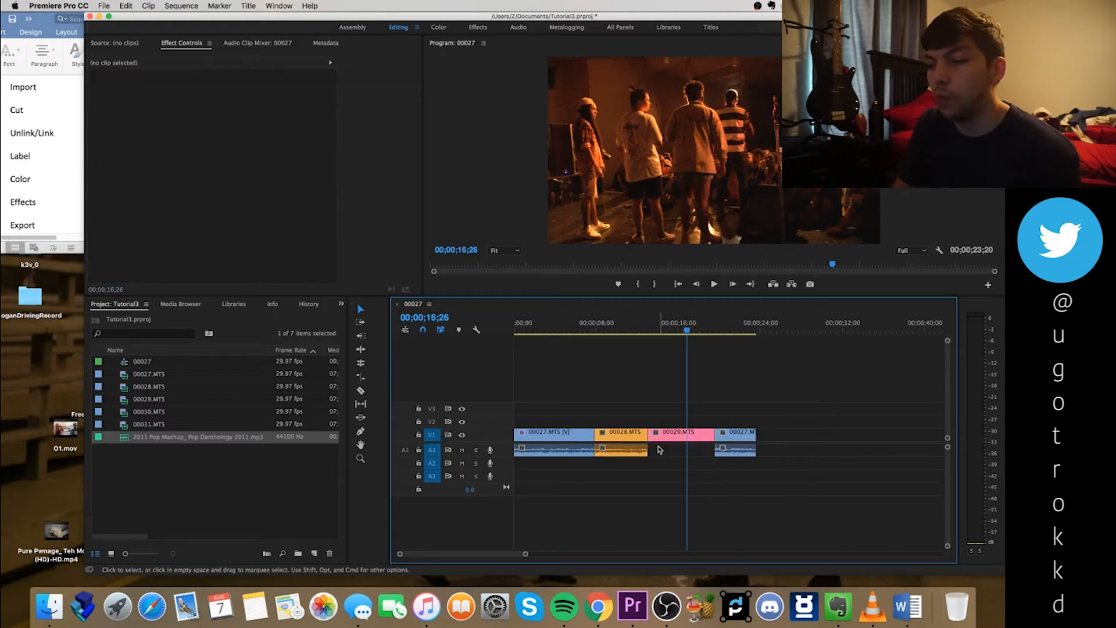
Step: Move the 00028.MTS audio under the start of the 00029.MTS video and play that section, stopping at 00;00;14;27
drag(620, 452, 673, 453)
drag(654, 330, 627, 332)
key(space)
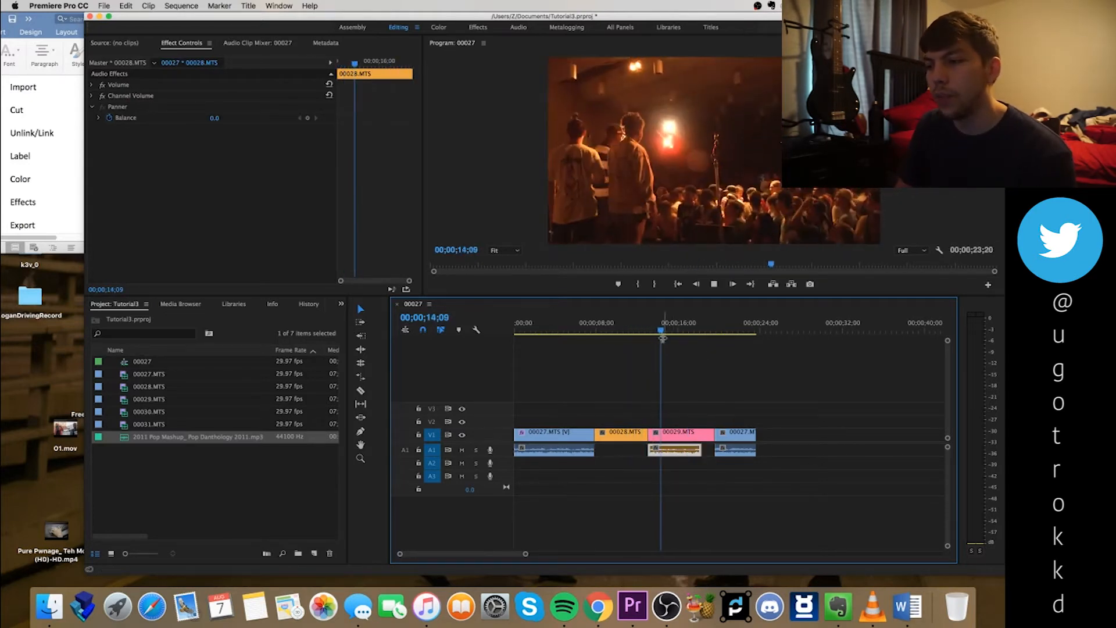
key(space)
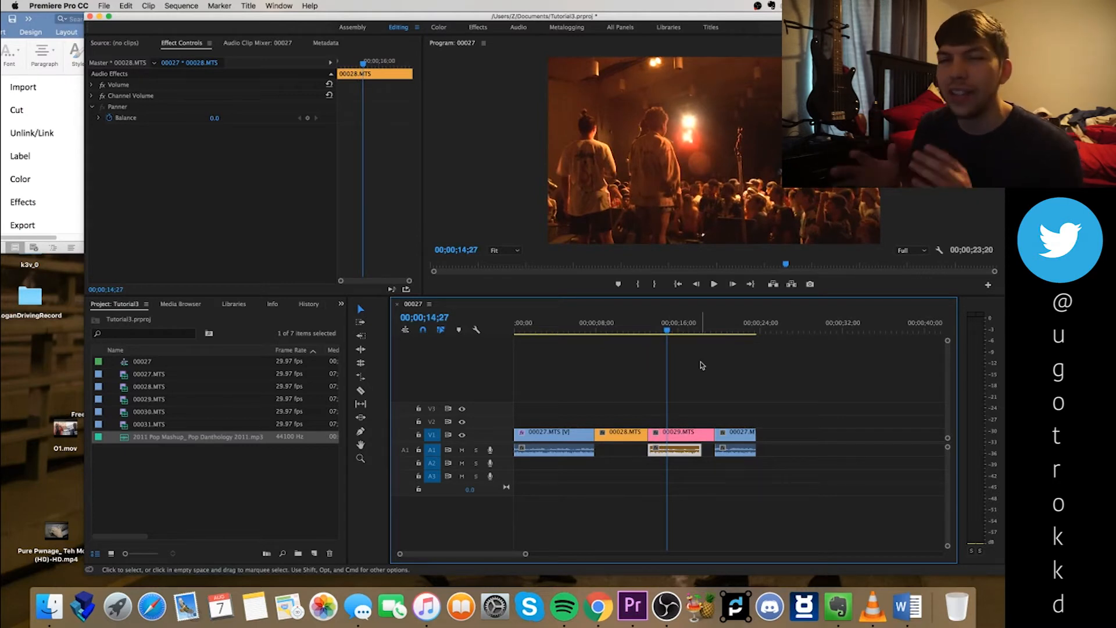
Step: Place the imported song on A3 from the sequence start, and unlink and delete the audio of the last 00027.MTS clip
drag(192, 437, 523, 487)
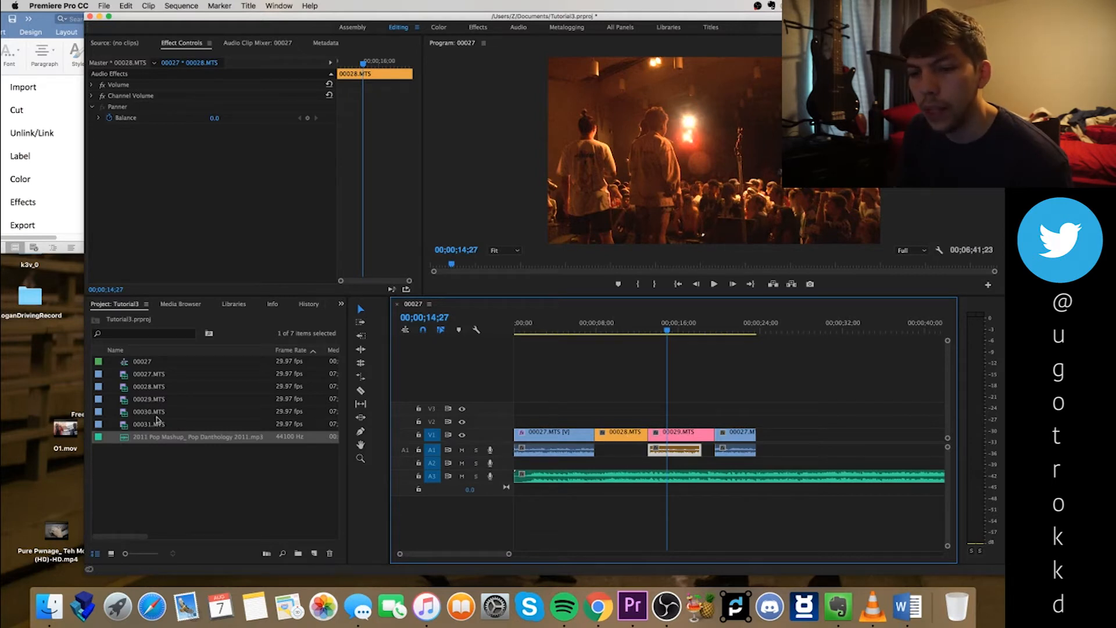
click(734, 441)
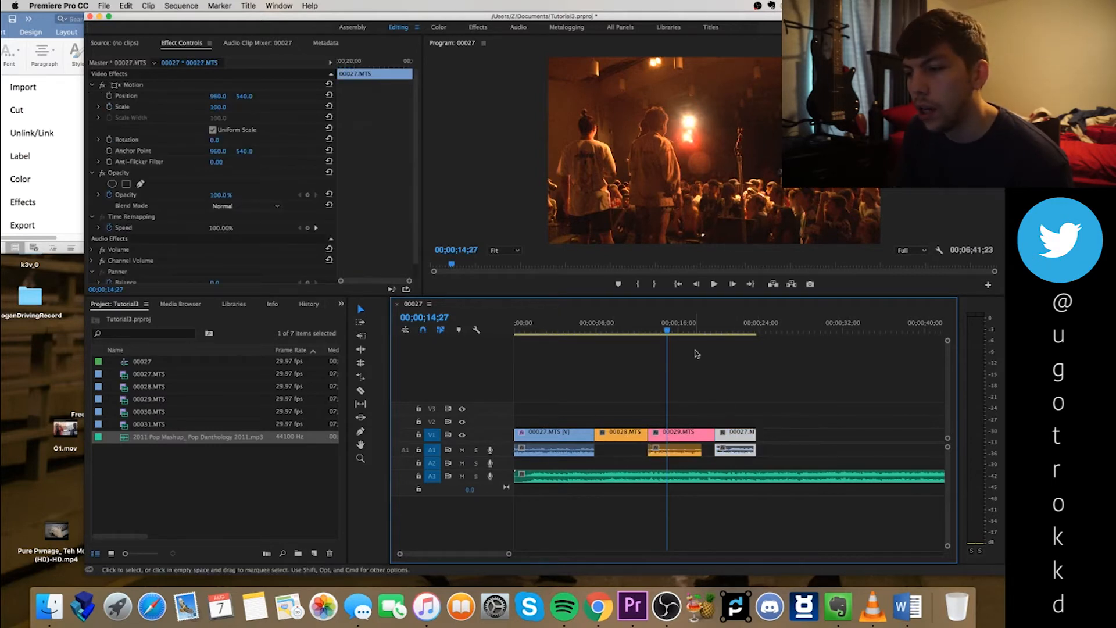
mouse_move(728, 337)
mouse_down()
mouse_move(617, 334)
mouse_move(721, 336)
mouse_up()
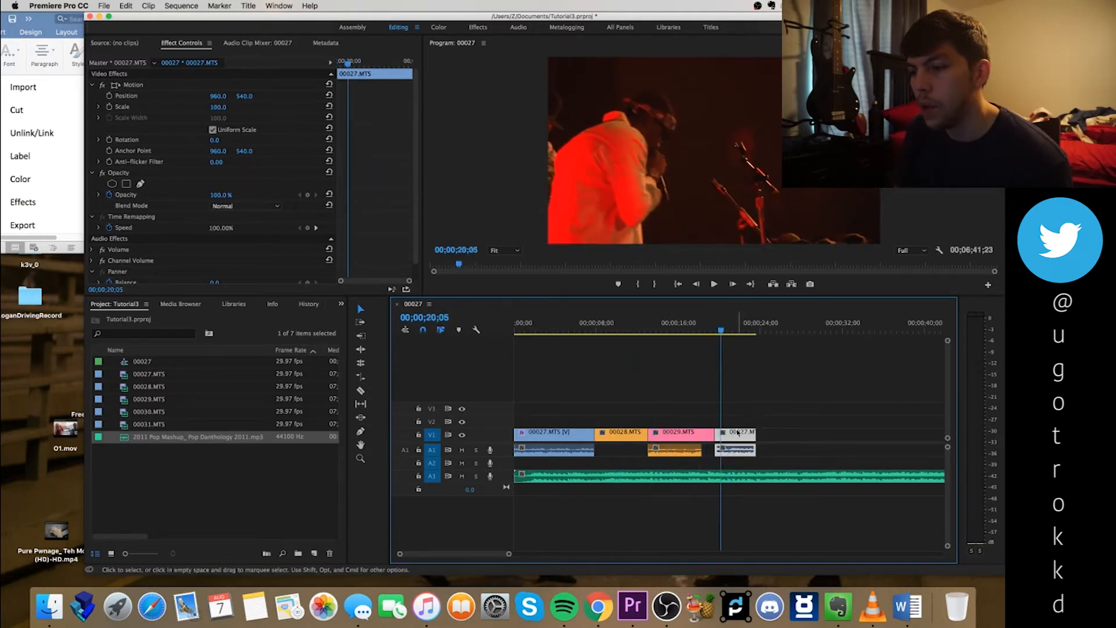
alt+click(740, 449)
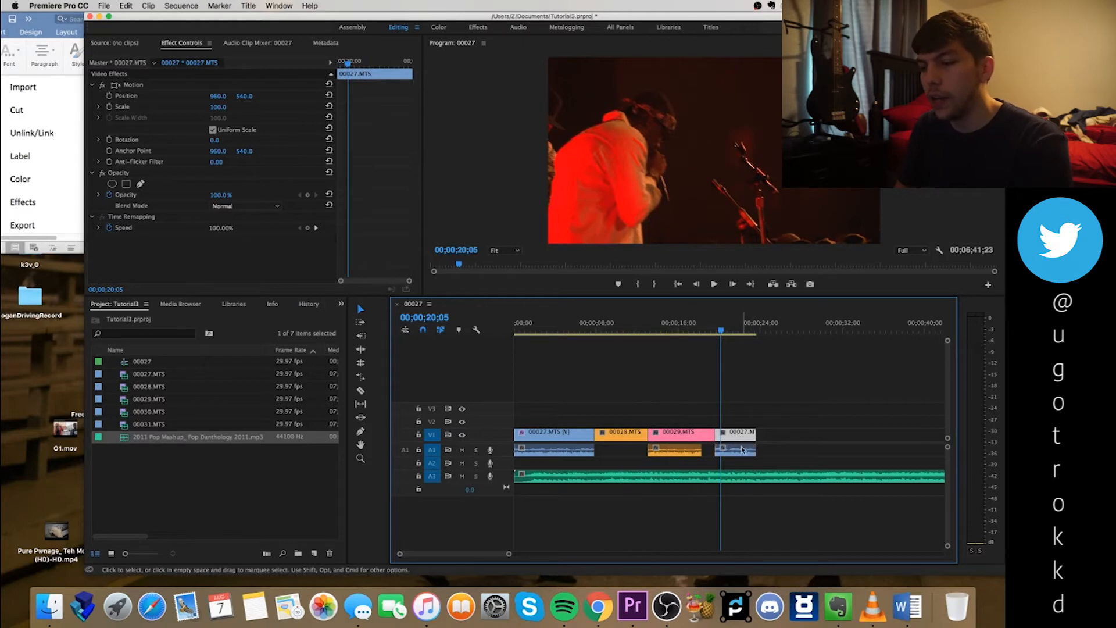
key(Delete)
Step: Move the last 00027.MTS video to V2 above the start of 00028.MTS and play the opening clip, stopping at 00;00;05;16
drag(734, 438, 614, 425)
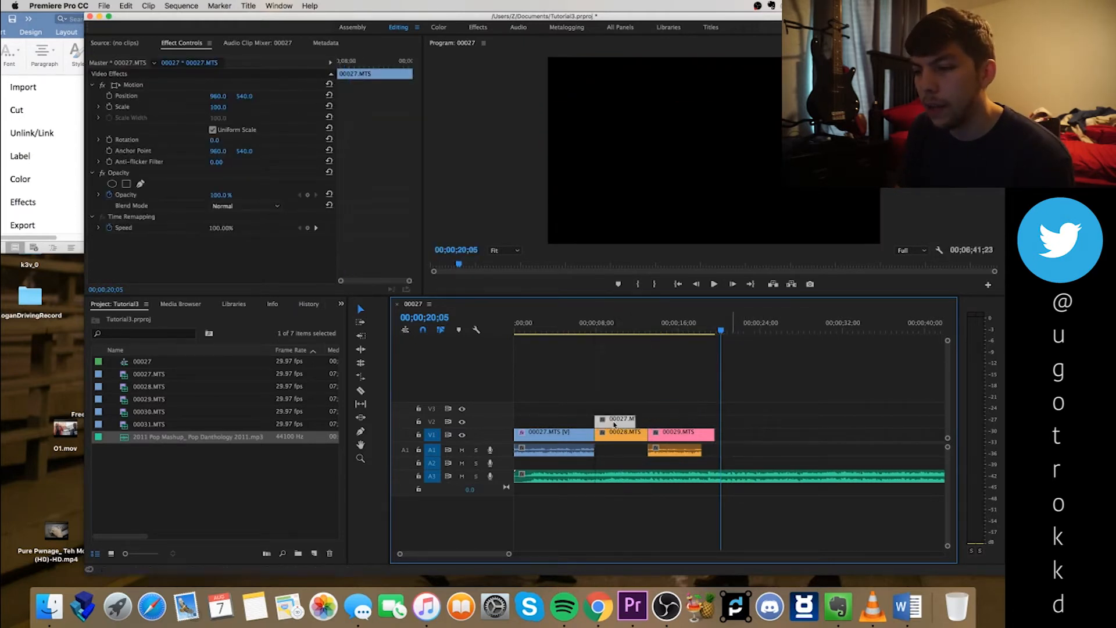
click(599, 329)
drag(601, 330, 541, 336)
key(space)
key(space)
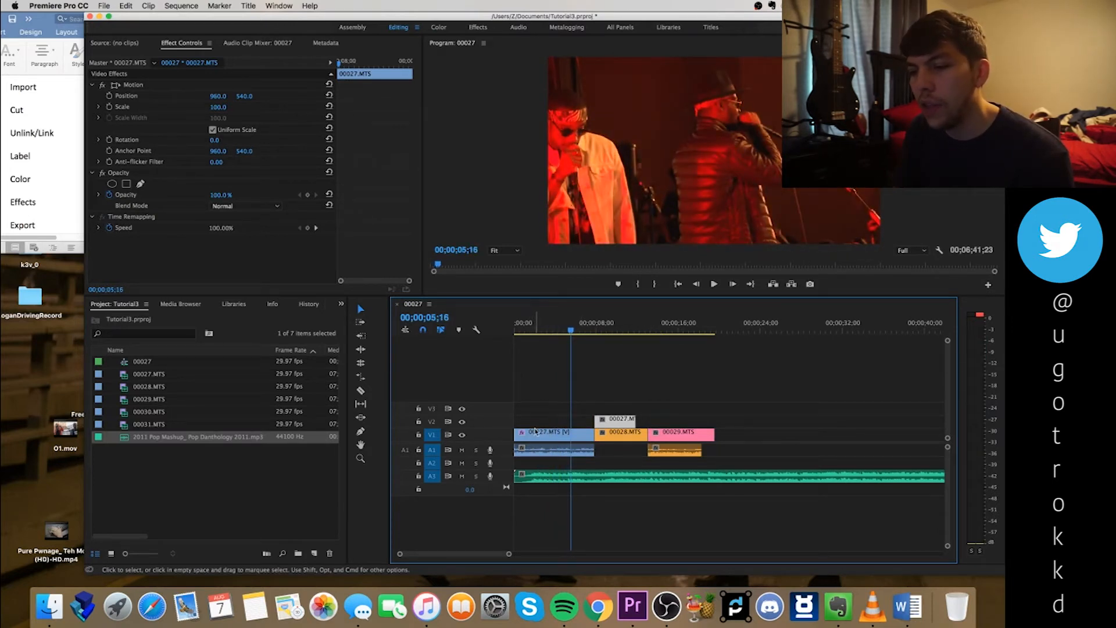
Step: Place the first 00027.MTS clip's audio and the song end to end on A2 and play across the join, stopping at 00;00;11;01
drag(546, 477, 632, 468)
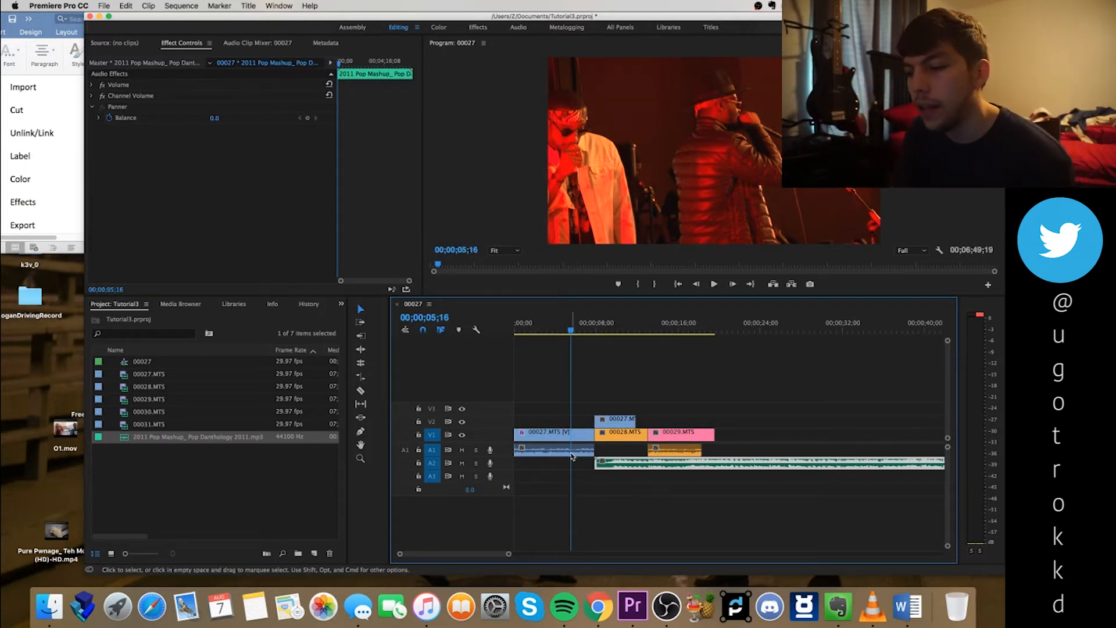
click(571, 454)
drag(564, 453, 565, 463)
click(610, 478)
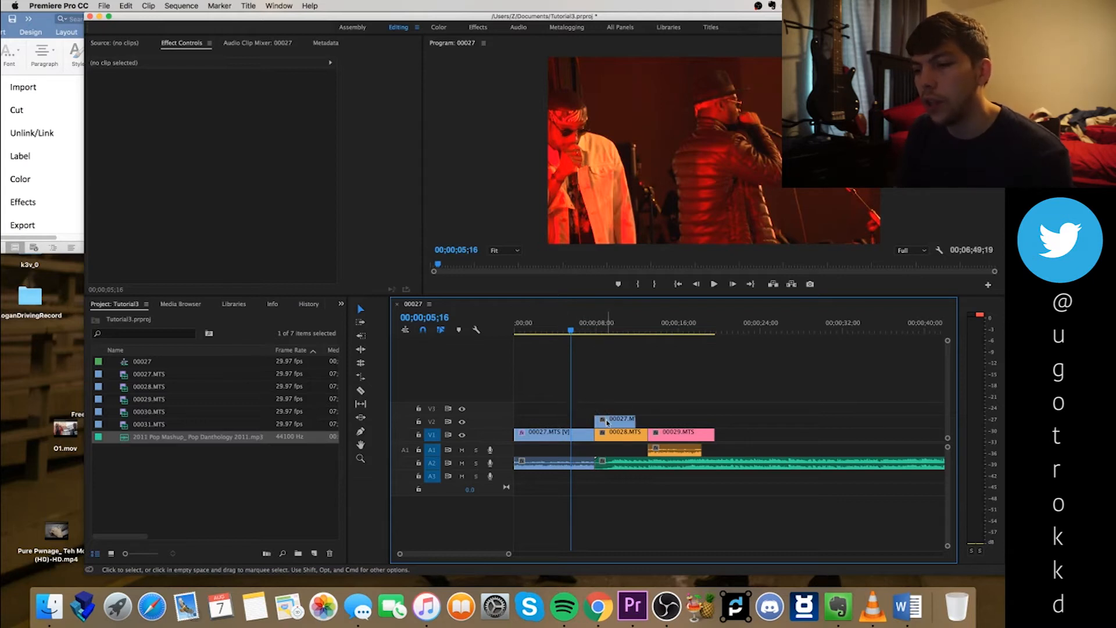
key(space)
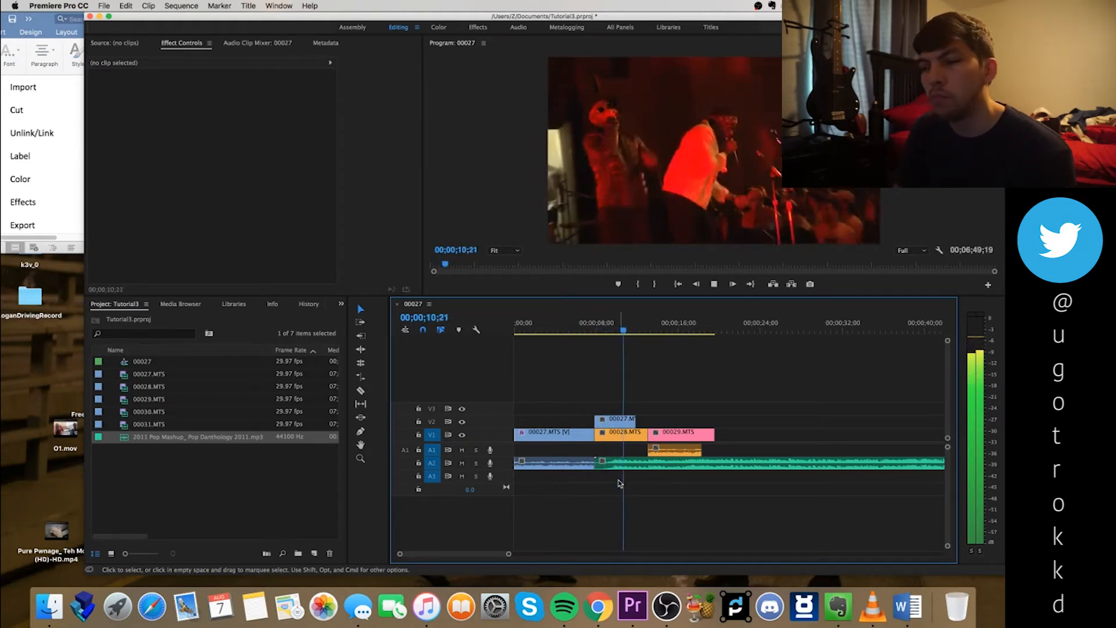
key(space)
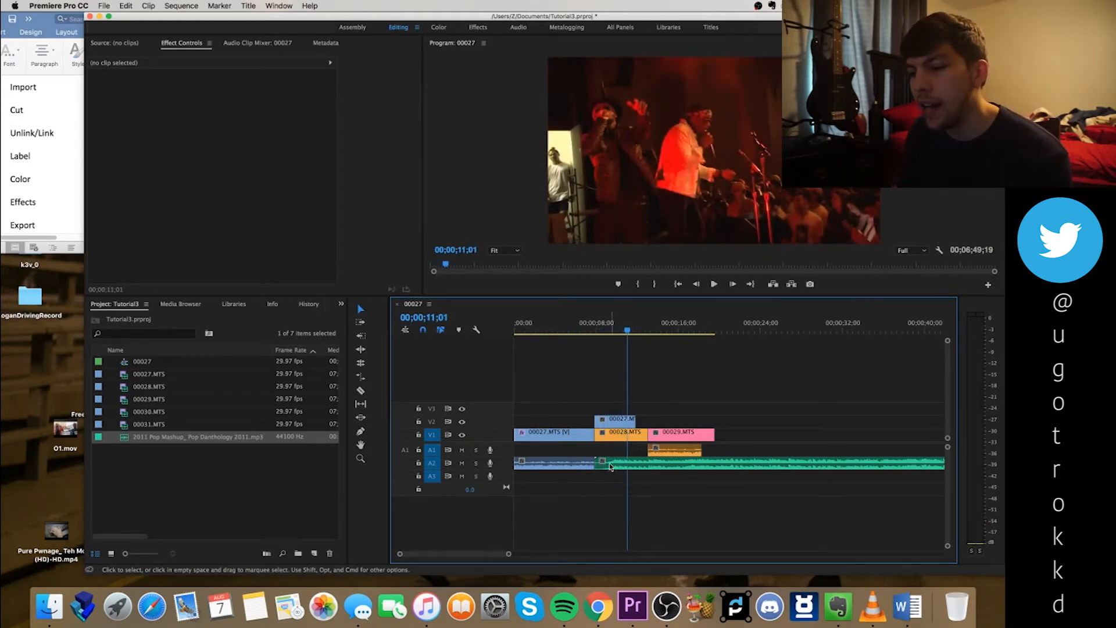
Step: Try removing the song's opening by splitting it at 00;00;09;02 and deleting the short piece before the cut
drag(597, 463, 602, 463)
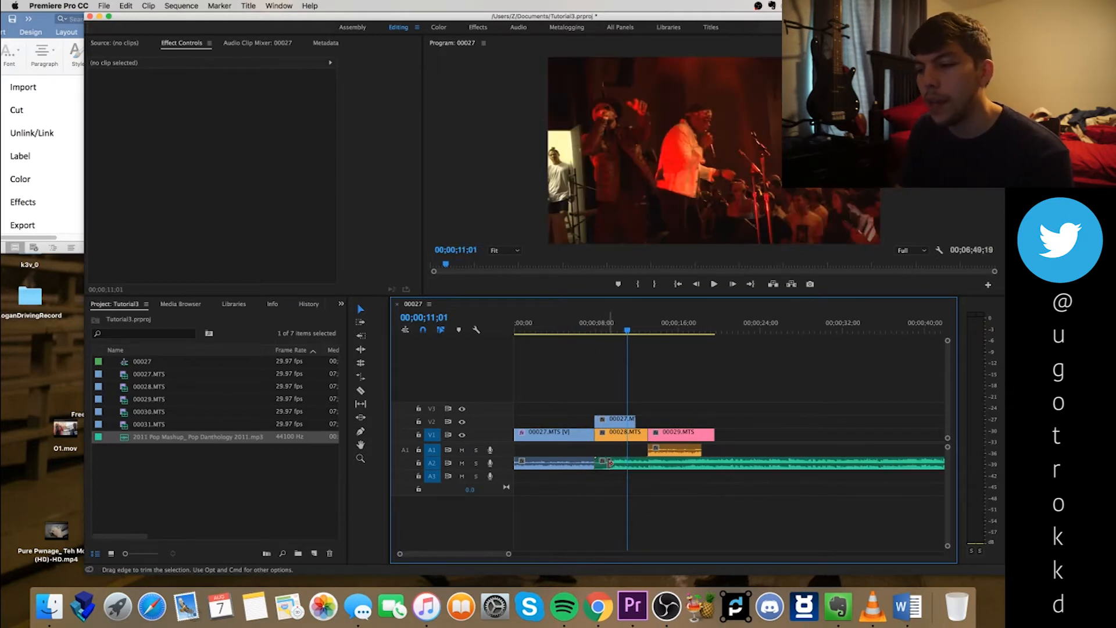
drag(613, 327, 607, 328)
click(626, 460)
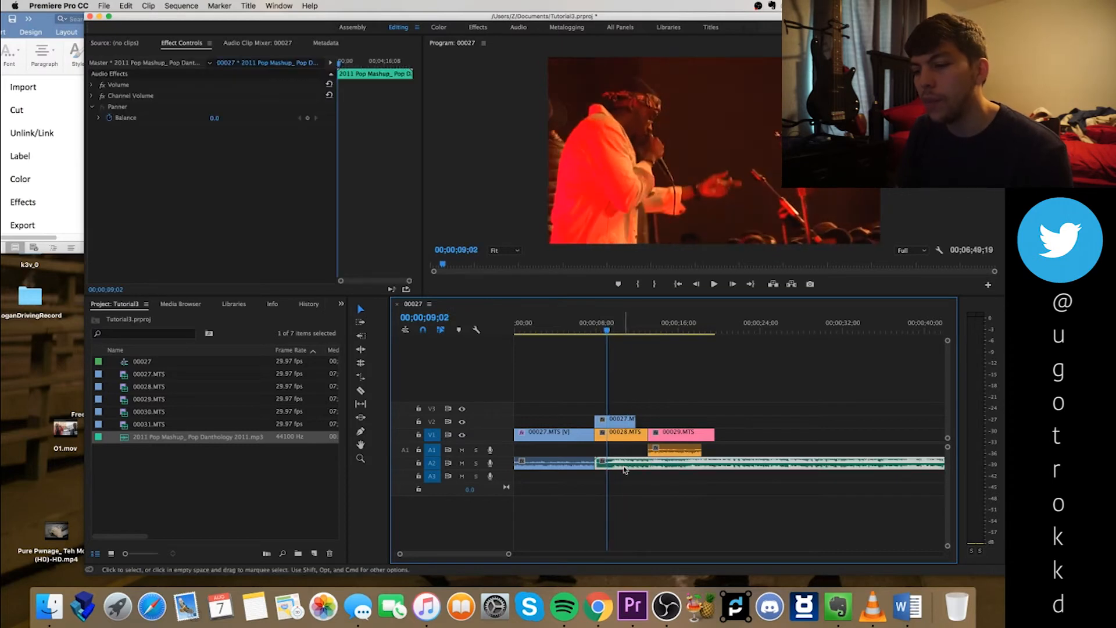
click(659, 486)
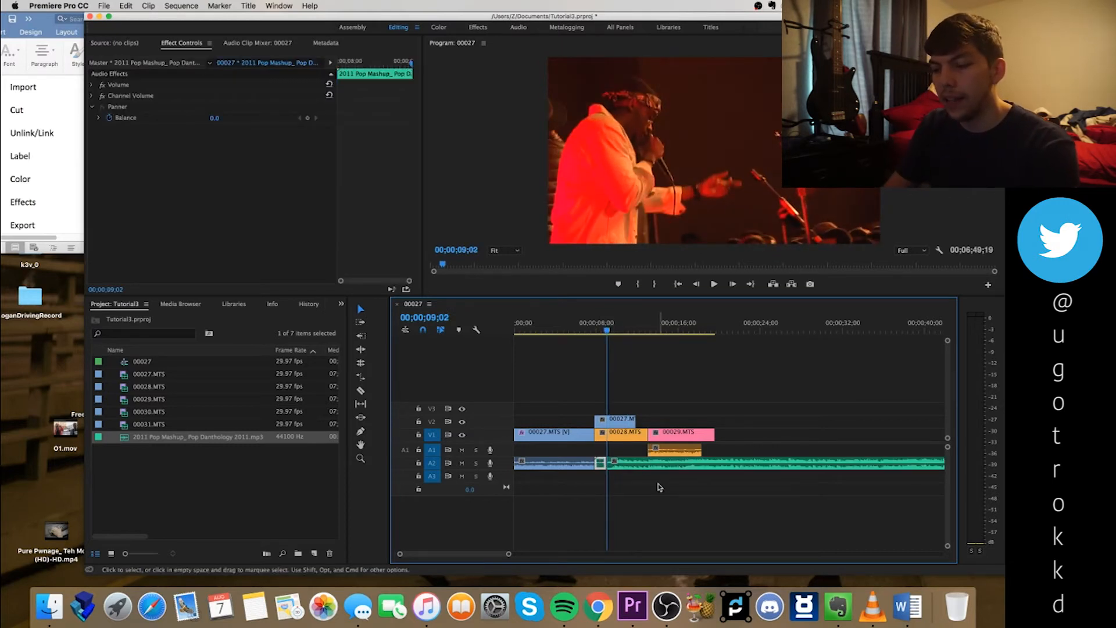
key(Delete)
drag(607, 327, 681, 328)
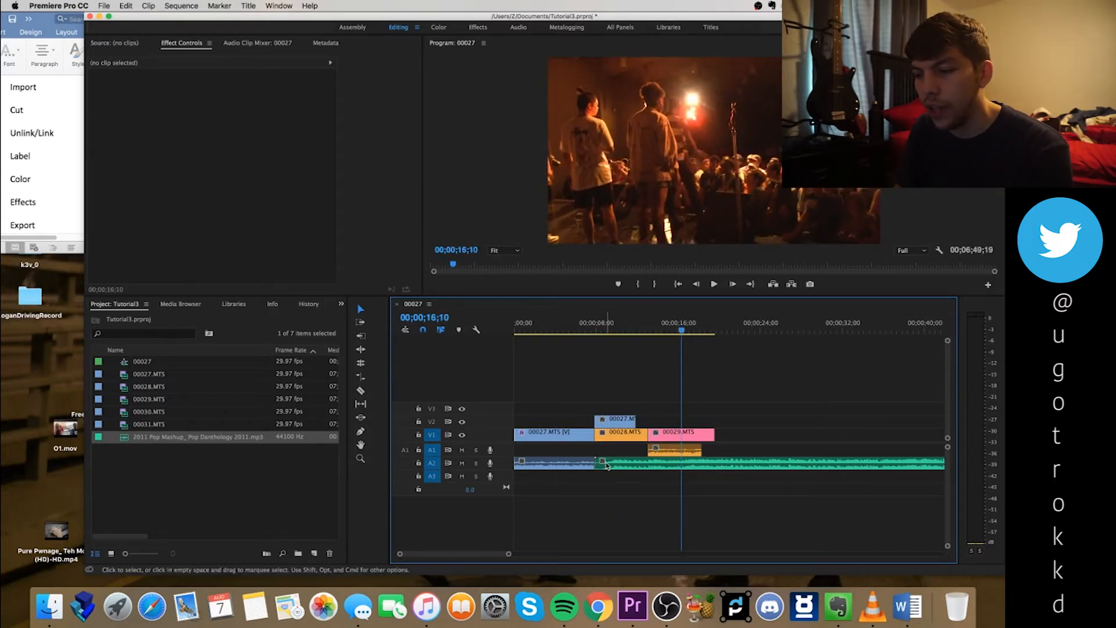
Step: Trim about 1.5 seconds off the song's start on A2 and move it back against the end of the first 00027.MTS audio
scroll(606, 465, up, 2)
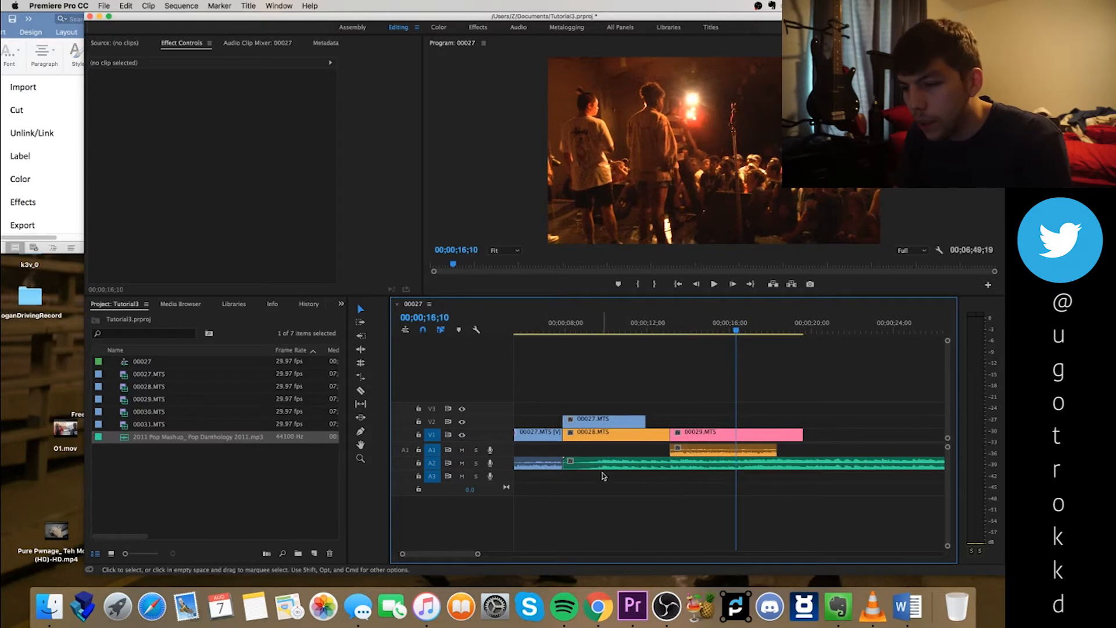
scroll(603, 476, left, 3)
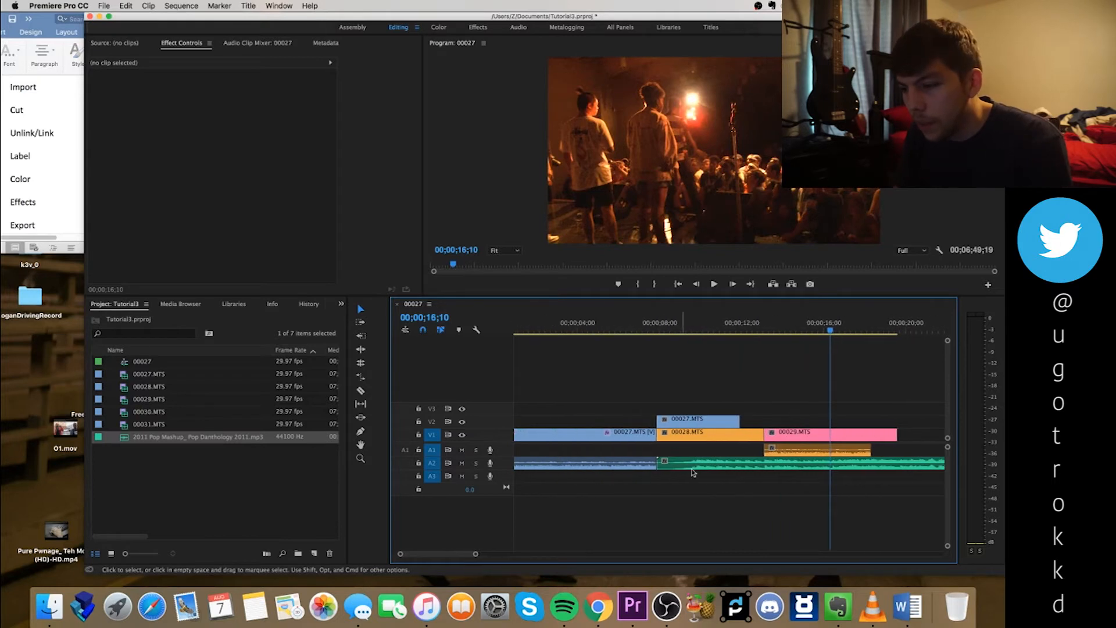
click(661, 462)
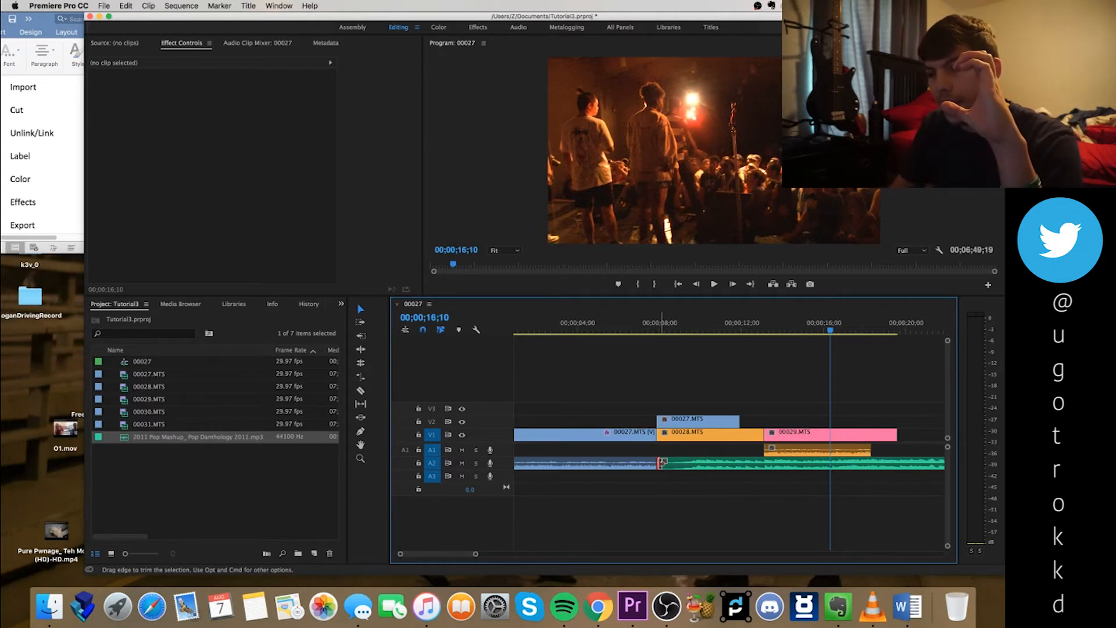
drag(661, 462, 689, 468)
key(minus)
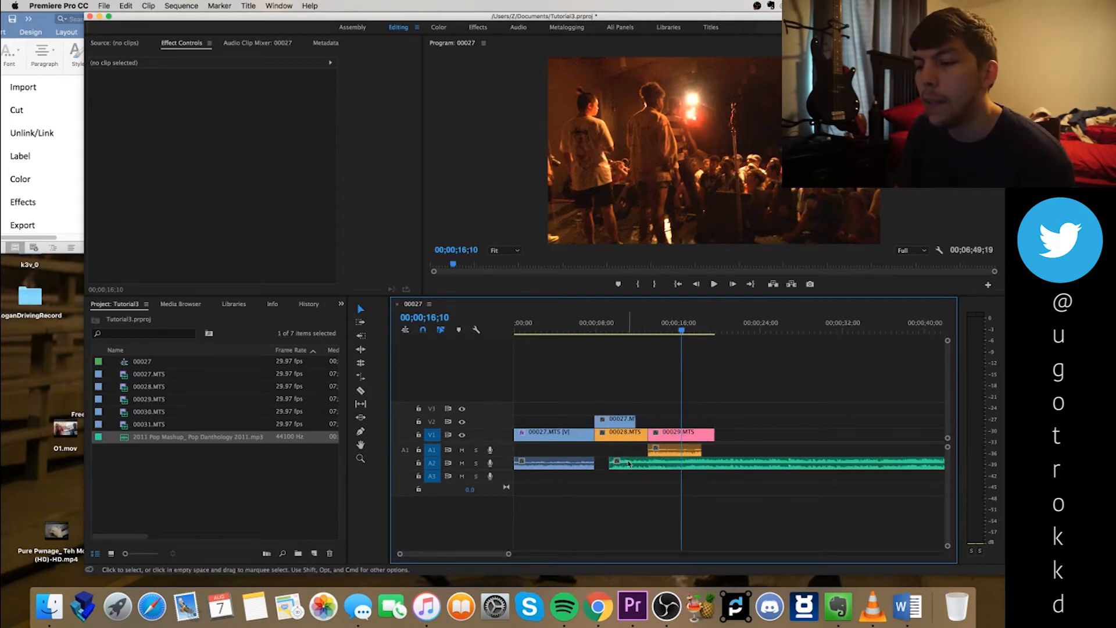
drag(616, 465, 602, 465)
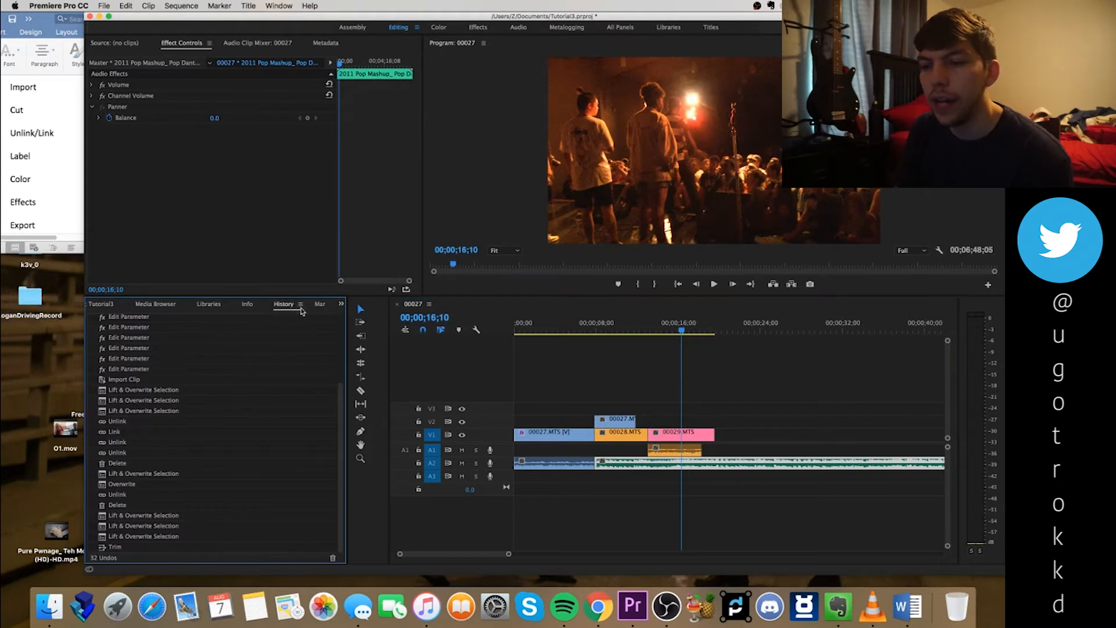
Step: Apply the Exponential Fade audio transition at the join between the first 00027.MTS audio and the song on A2
click(95, 305)
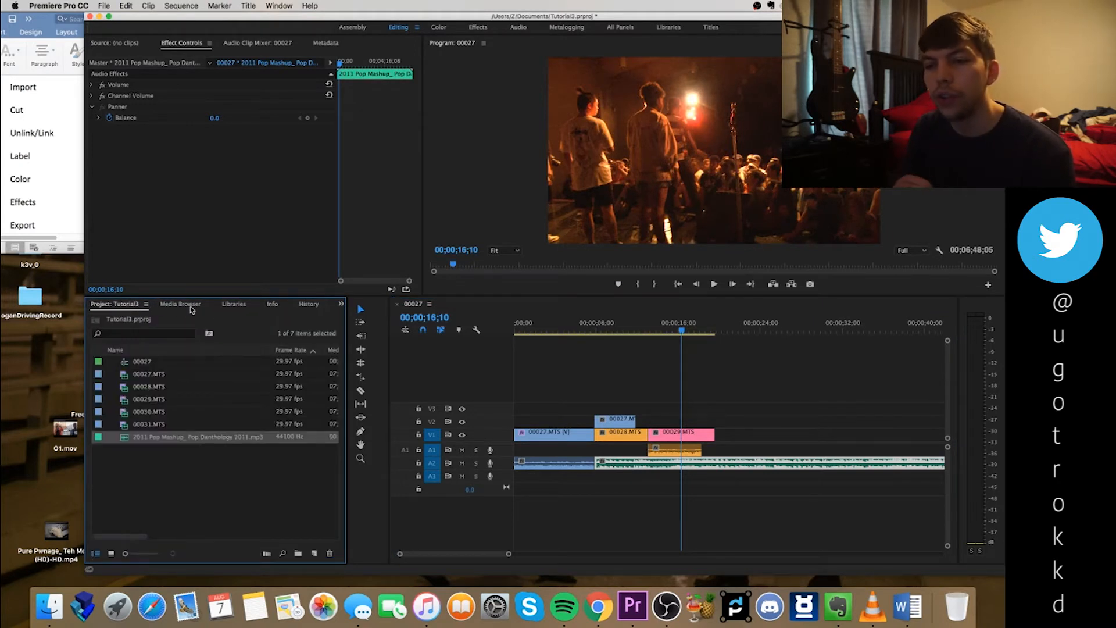
key(shift+7)
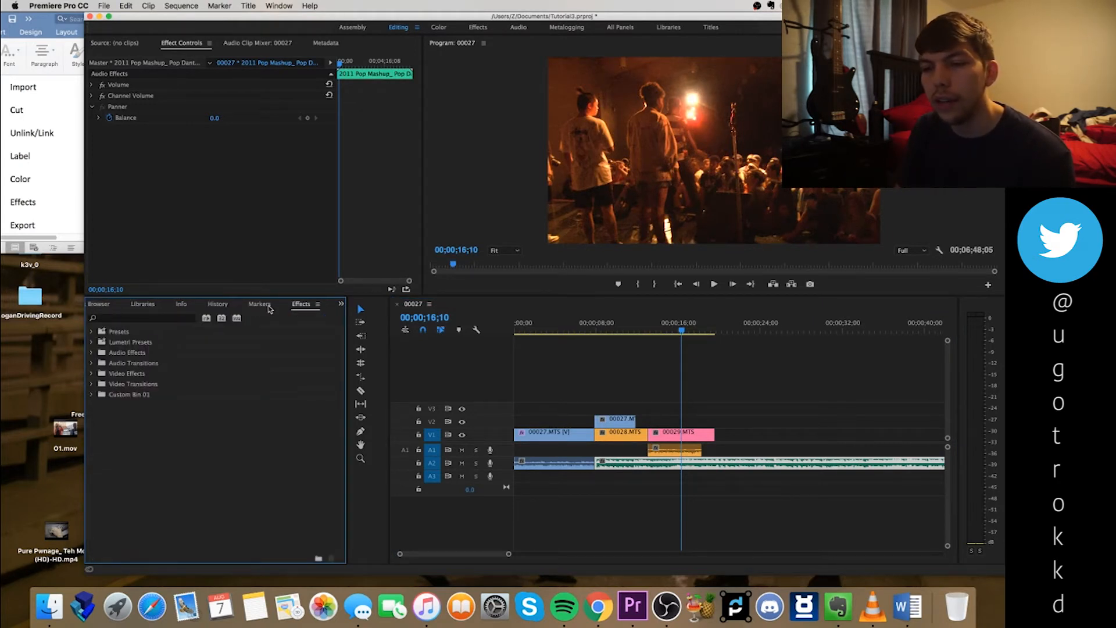
click(185, 319)
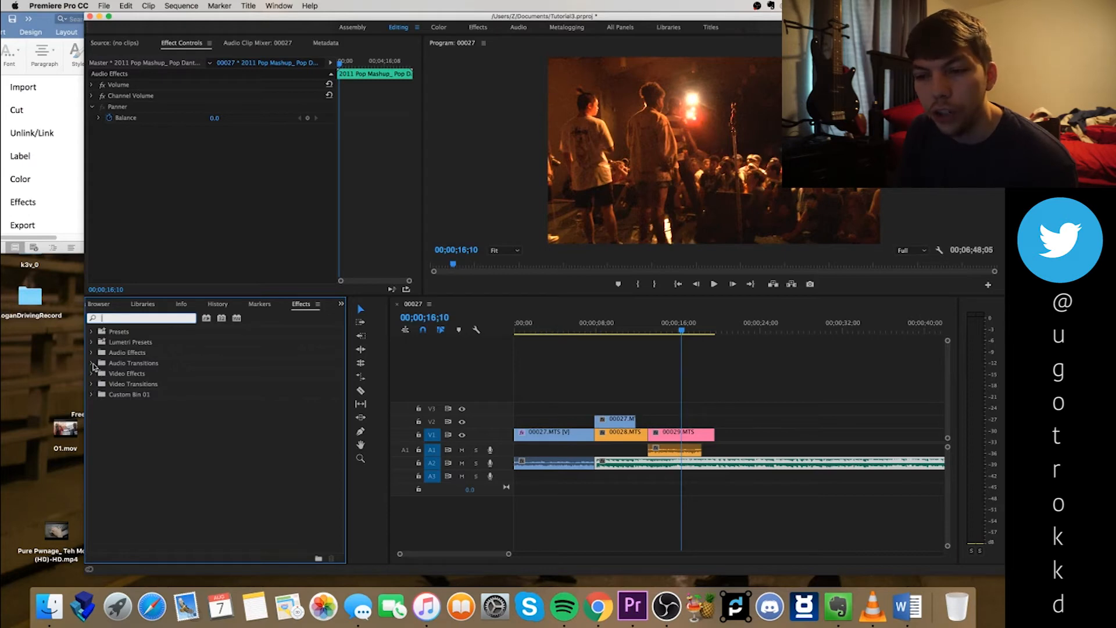
drag(558, 325, 606, 326)
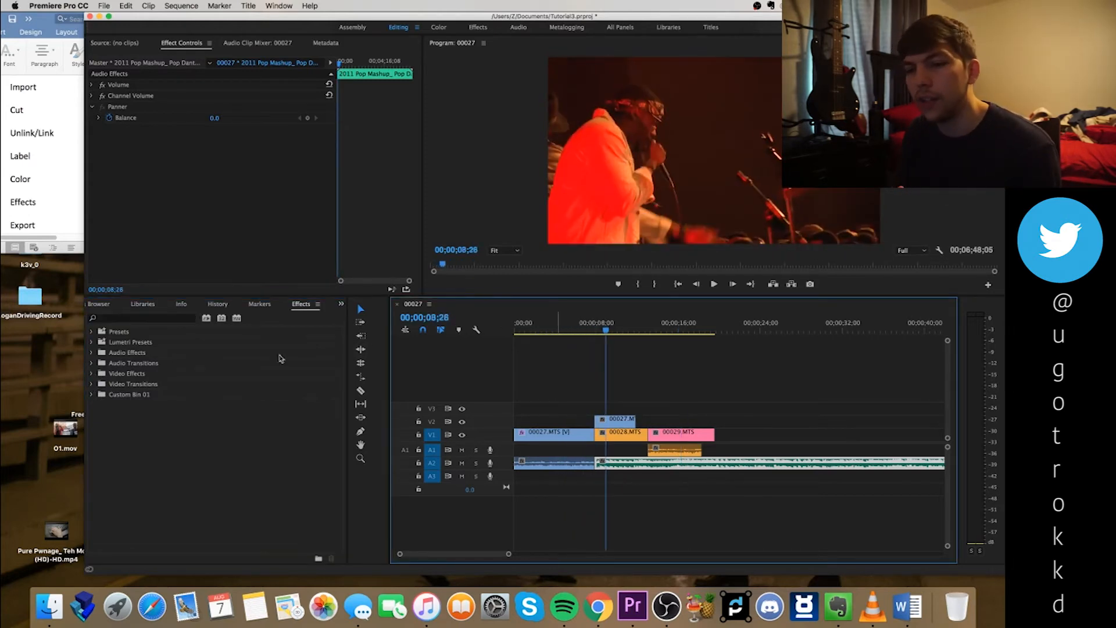
click(92, 363)
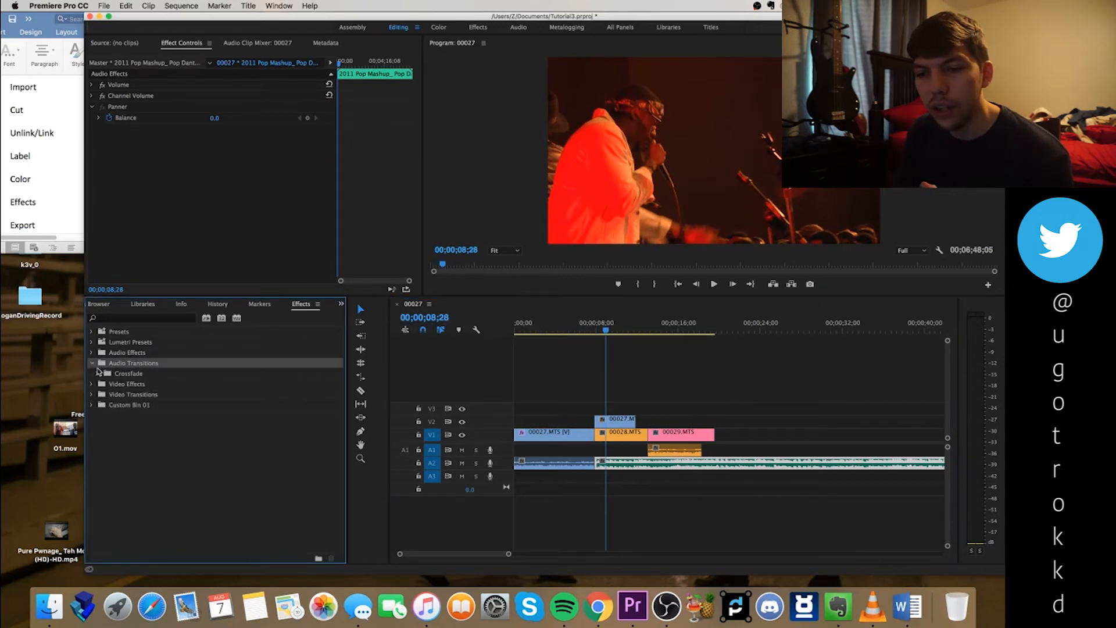
click(99, 373)
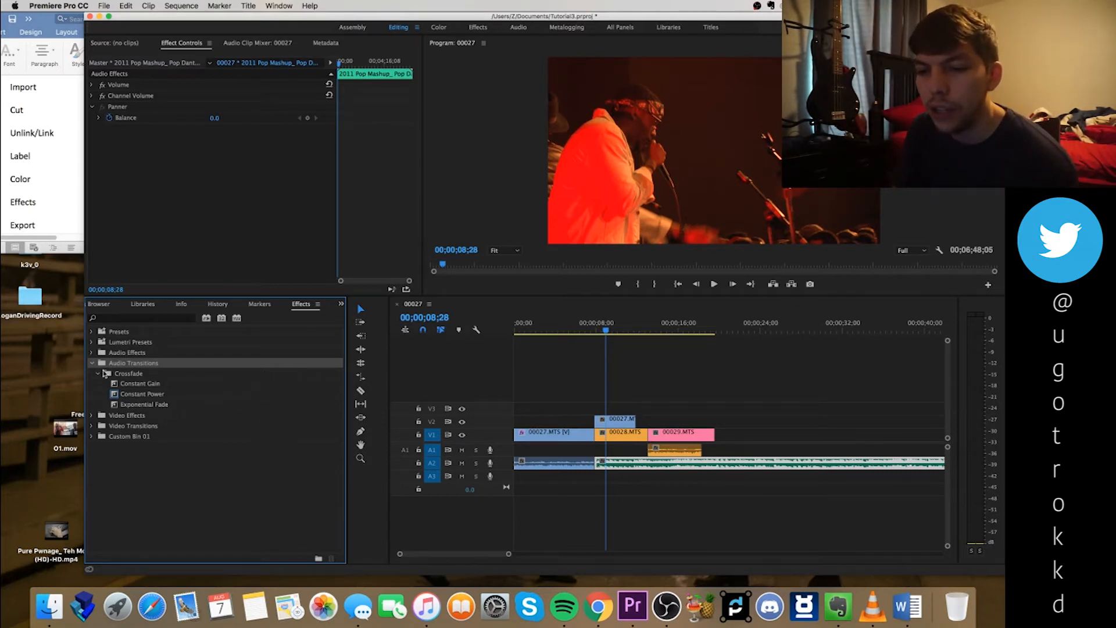
click(149, 408)
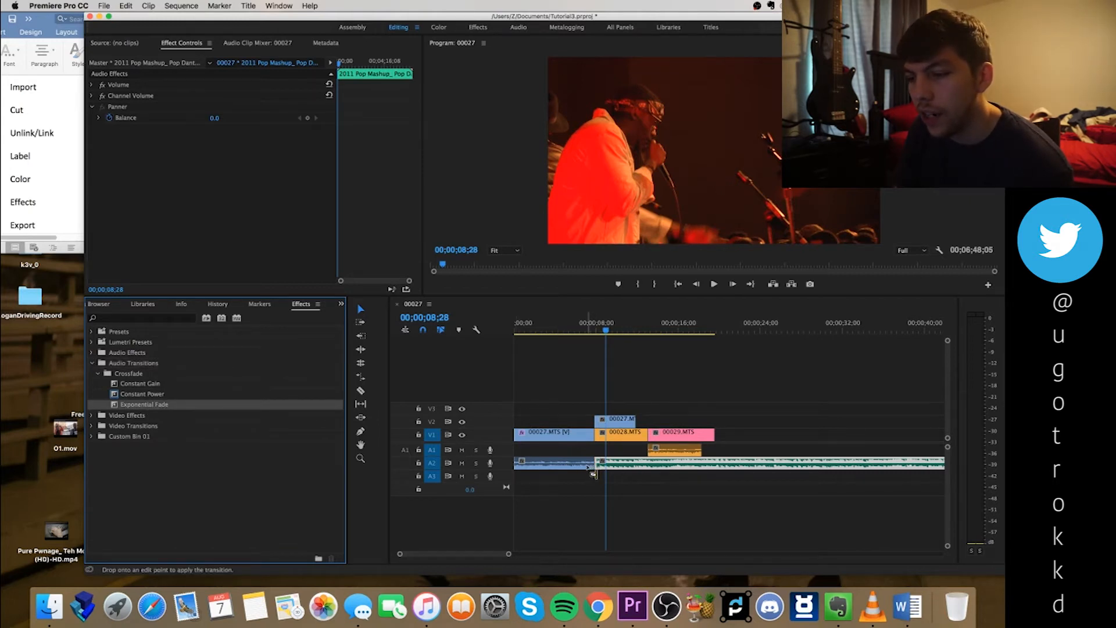
drag(596, 474, 600, 468)
Step: Play the sequence across the audio fade and on into 00029.MTS, stopping at 00;00;14;08
click(596, 348)
key(space)
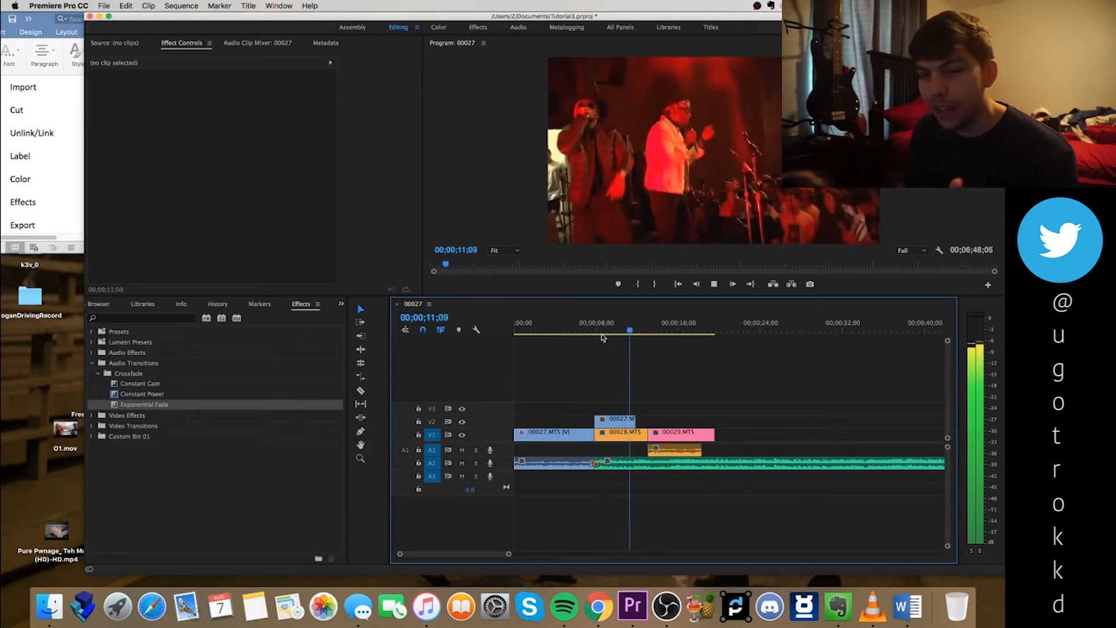
click(565, 328)
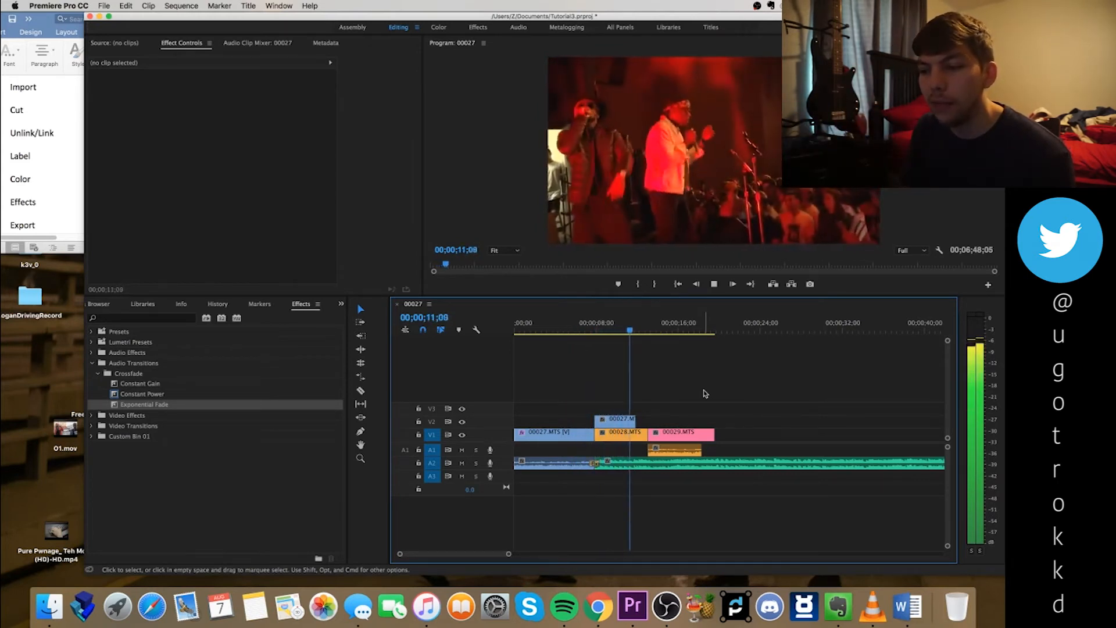
key(space)
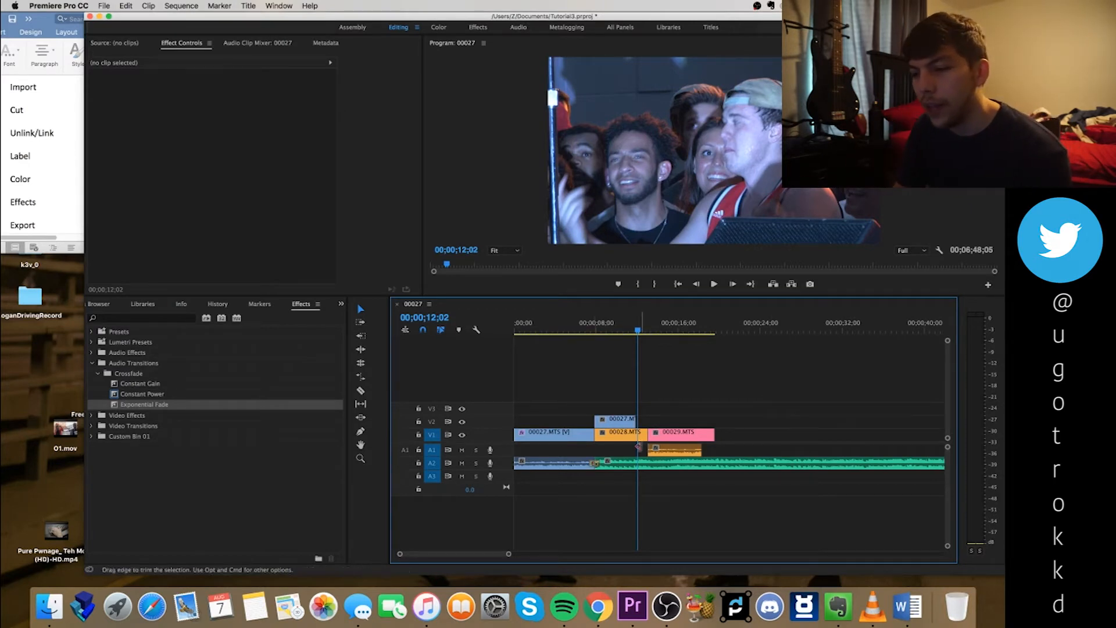
key(space)
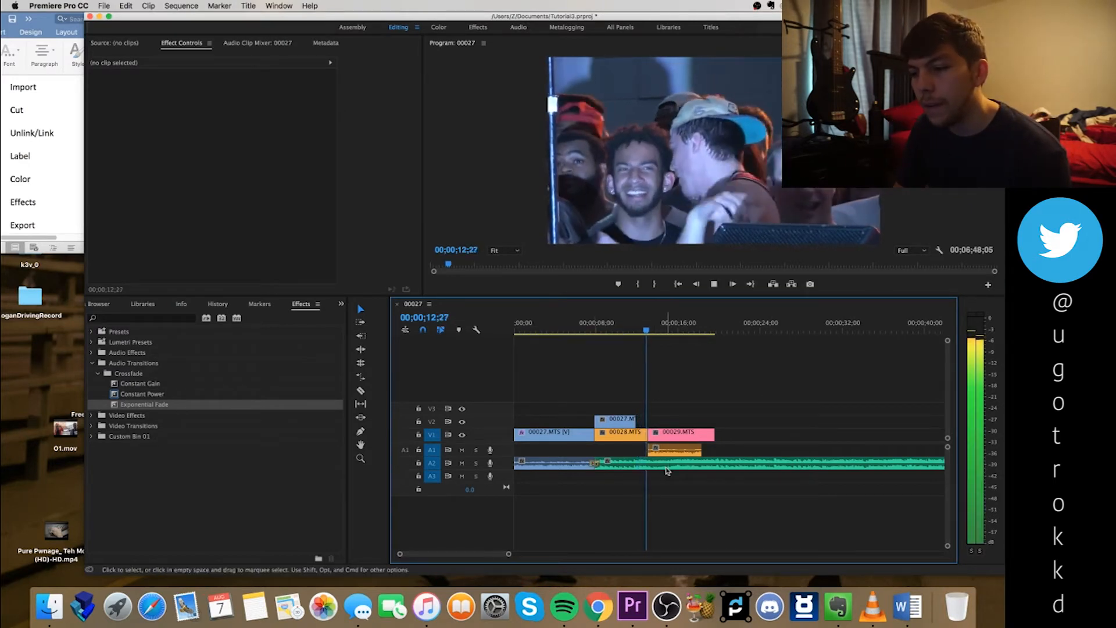
key(space)
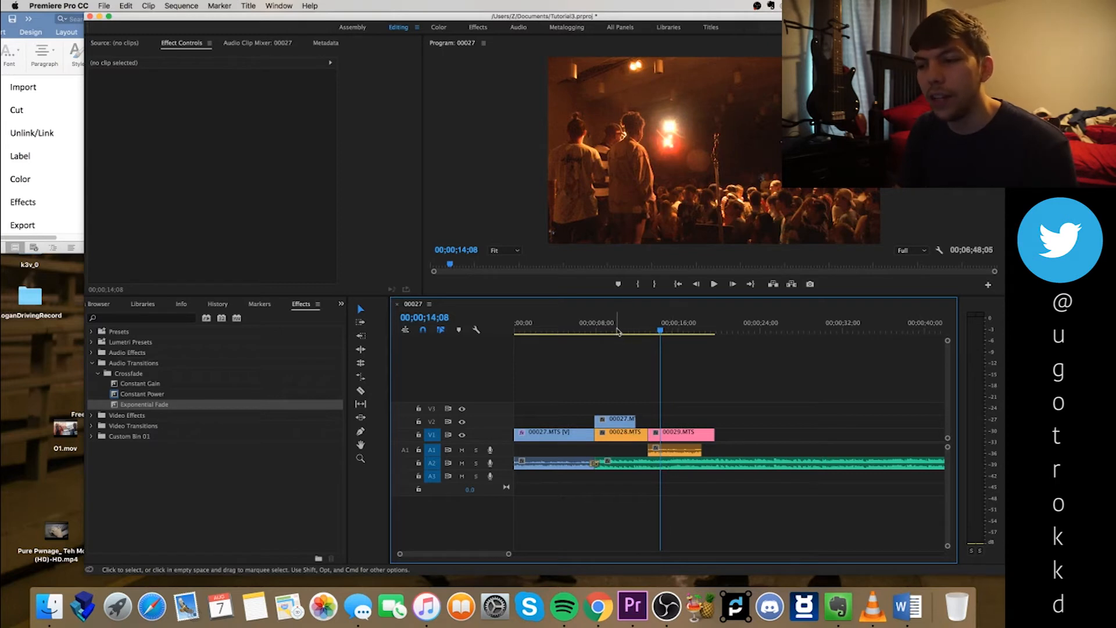
Step: Set the V2 00027.MTS clip's scale to 49, position to 329, 170 and opacity to 91% at 00;00;08;06
click(597, 327)
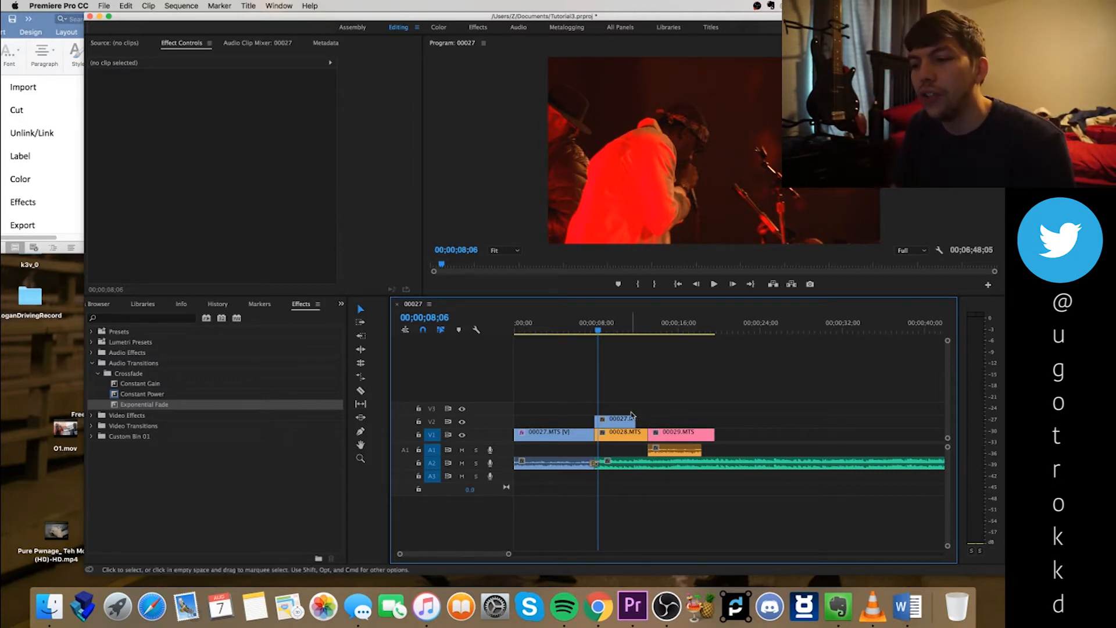
key(=)
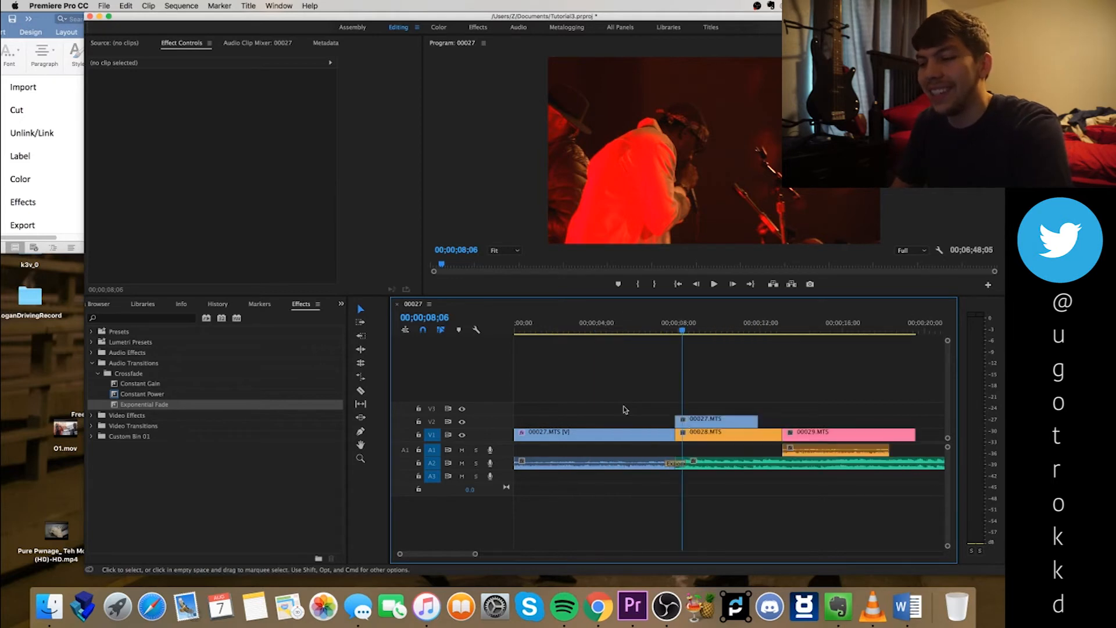
click(704, 425)
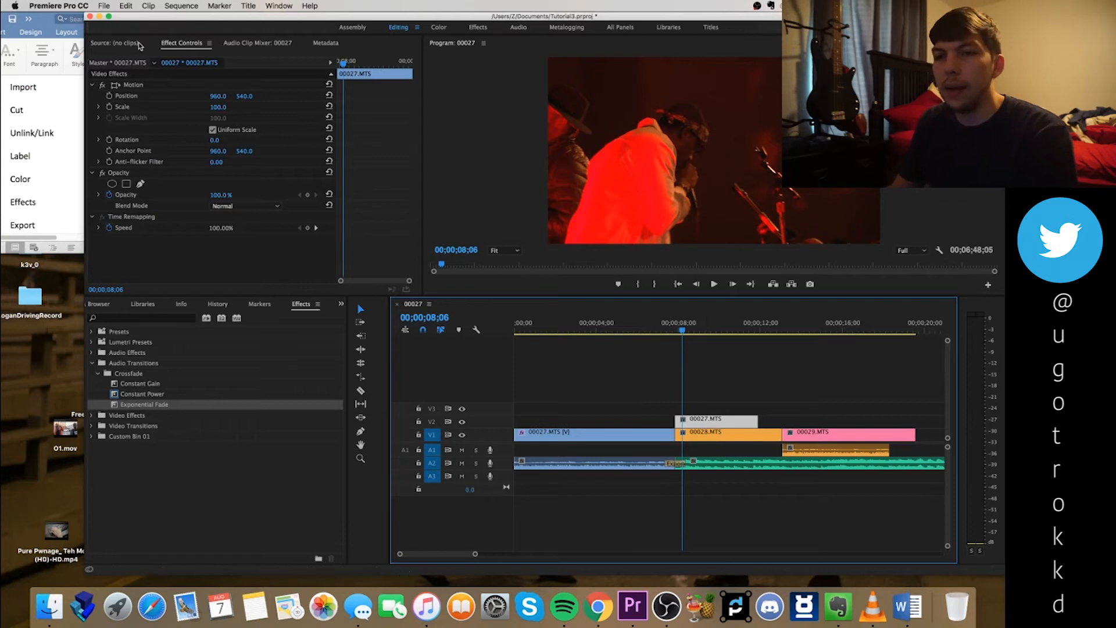
click(114, 46)
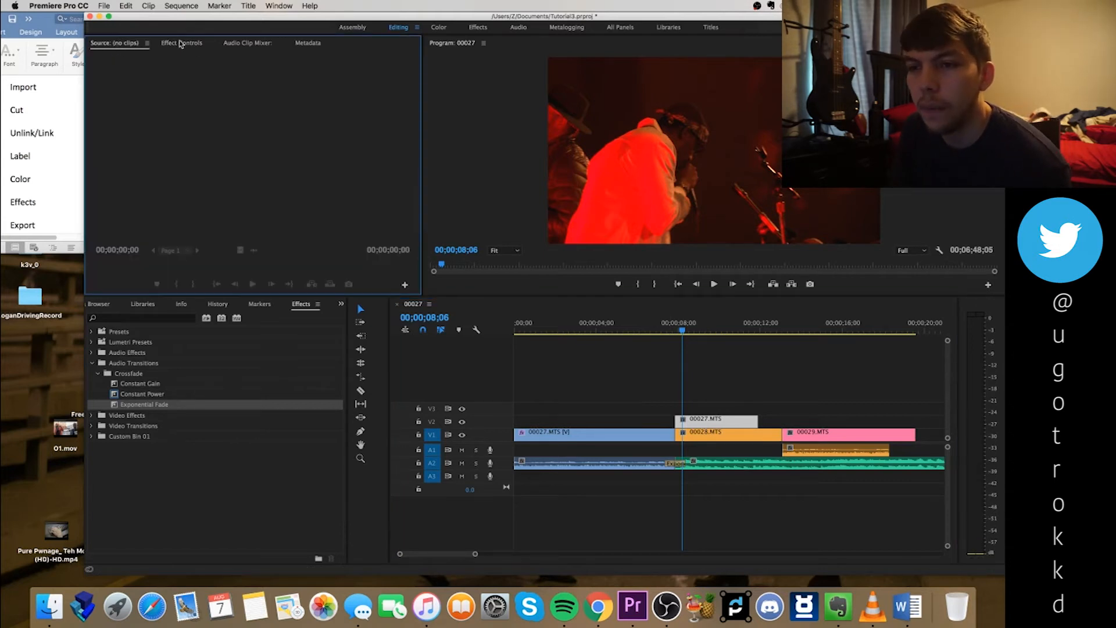
click(181, 43)
click(655, 398)
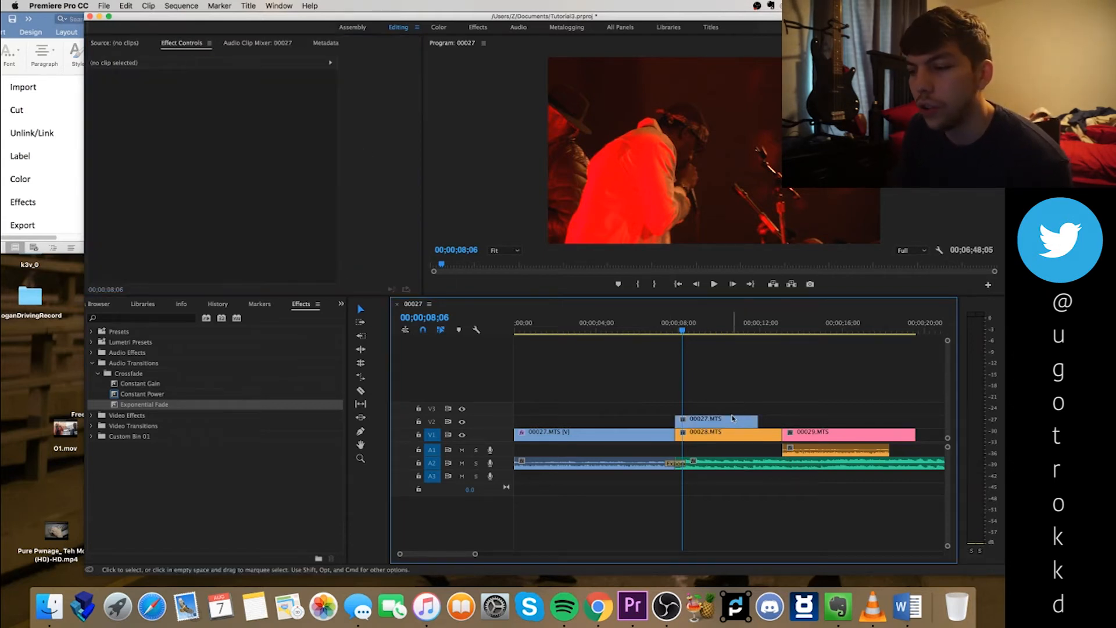
click(721, 420)
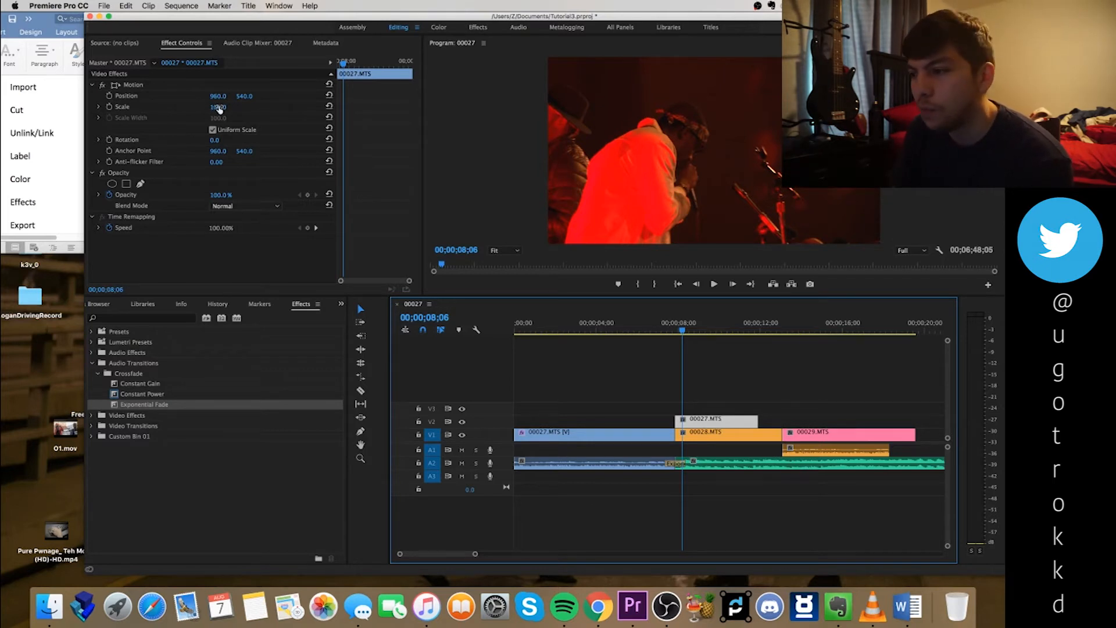
drag(218, 107, 166, 95)
mouse_move(238, 96)
mouse_down()
mouse_move(214, 96)
mouse_move(247, 97)
mouse_move(223, 108)
mouse_move(230, 96)
mouse_up()
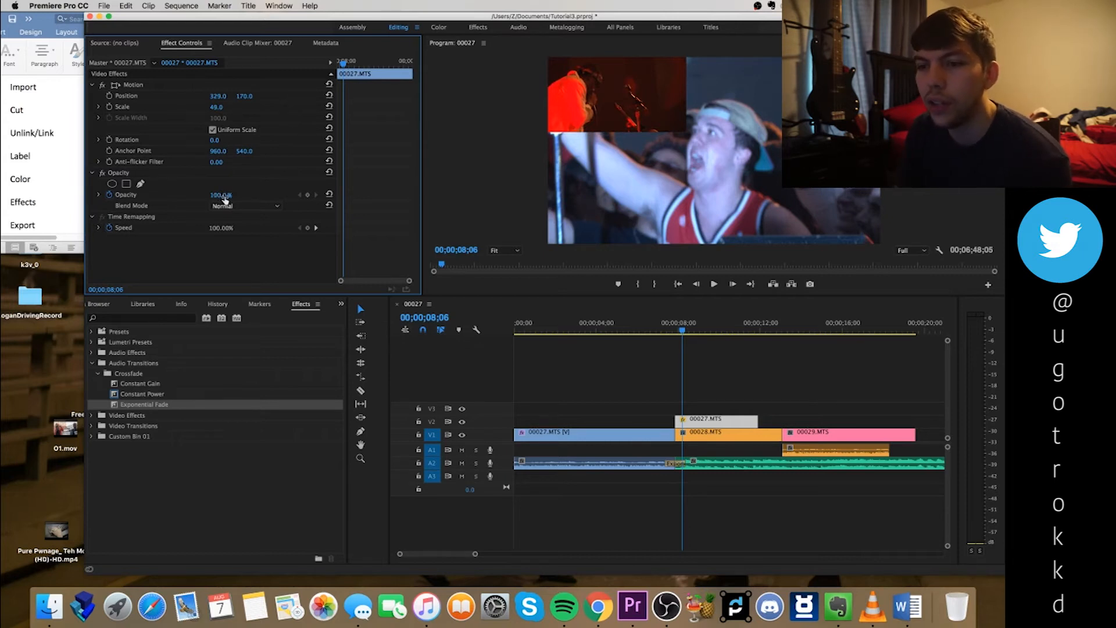
mouse_move(220, 195)
mouse_down()
mouse_move(199, 195)
mouse_move(214, 195)
mouse_up()
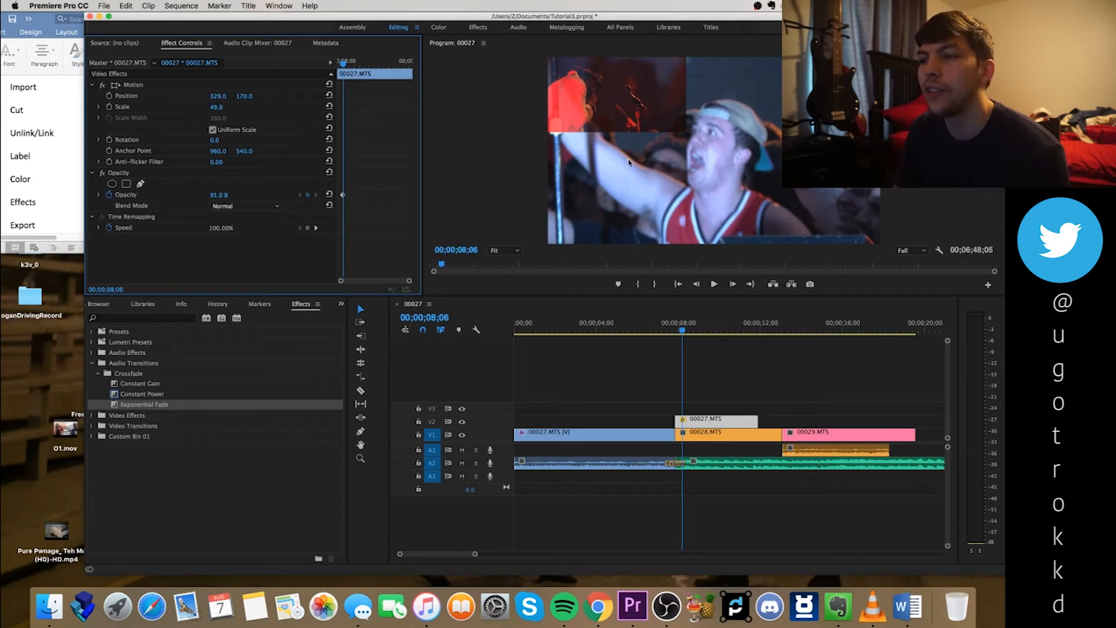
Step: Play the picture-in-picture section to 00;00;11;01 and scrub over the V2 clip's start, ending at 00;00;08;04
key(space)
key(space)
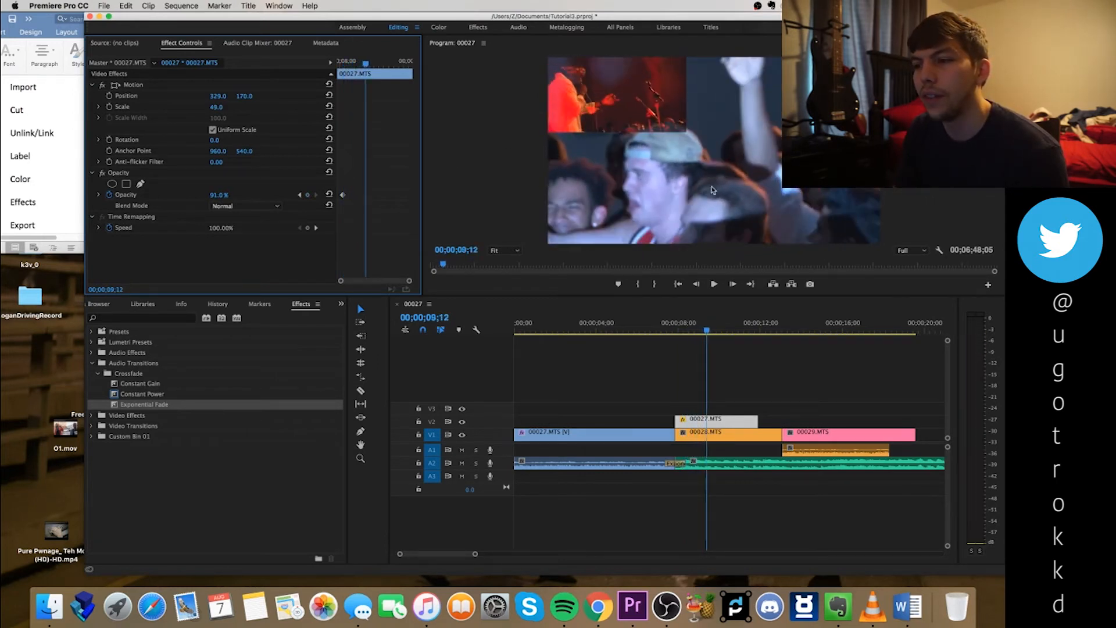
key(space)
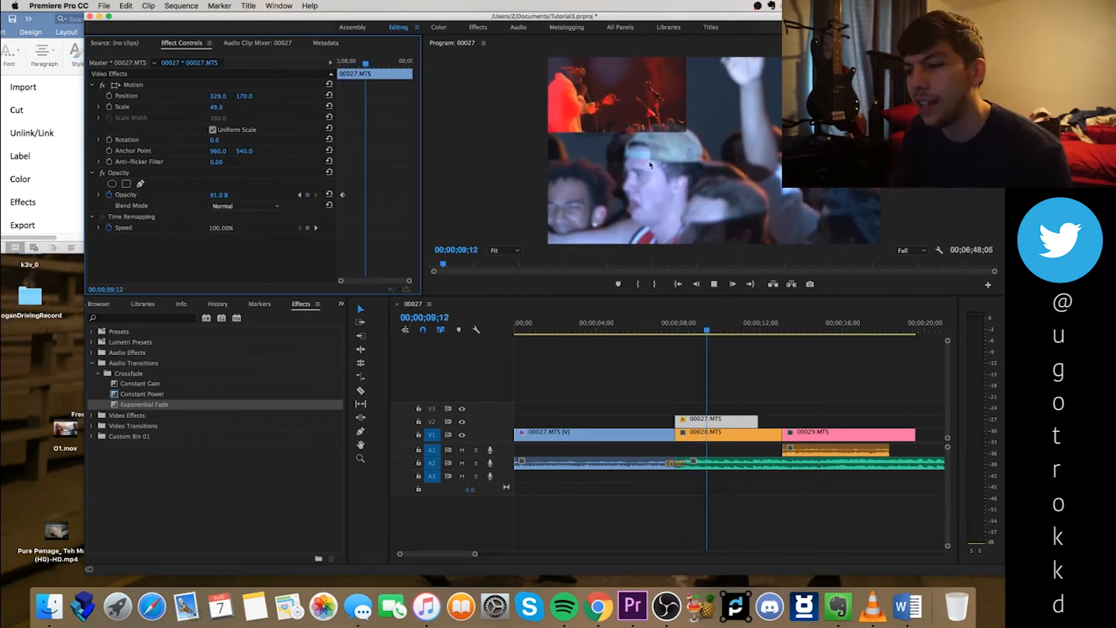
key(space)
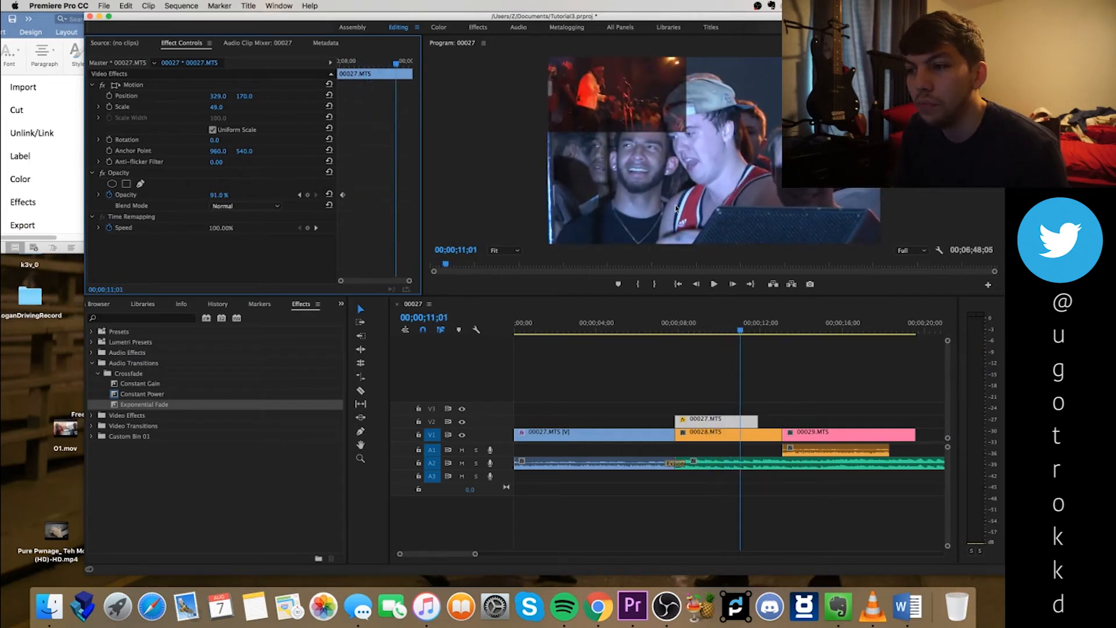
drag(689, 327, 677, 327)
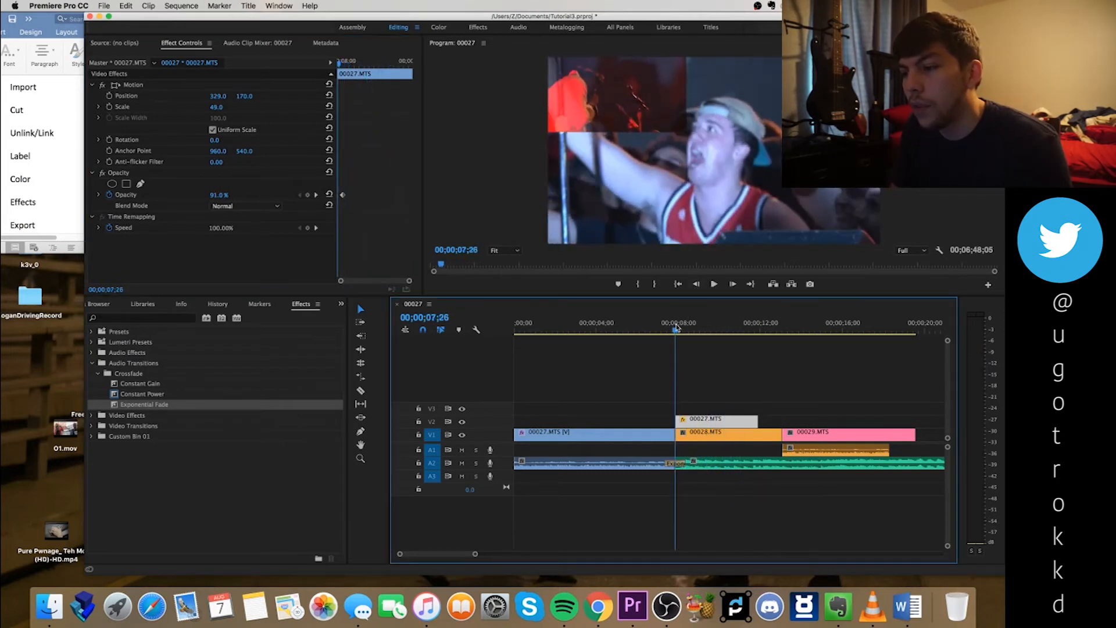
drag(677, 327, 684, 328)
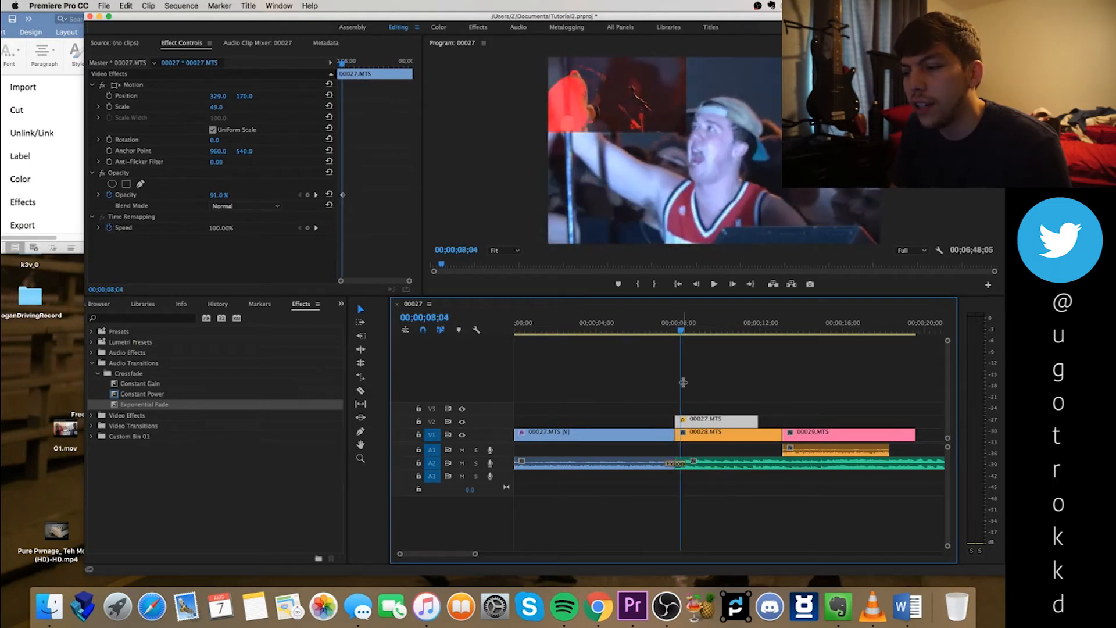
Step: Select 00028.MTS on V1, move the playhead to 00;00;13;15 and mute audio track A1
click(656, 440)
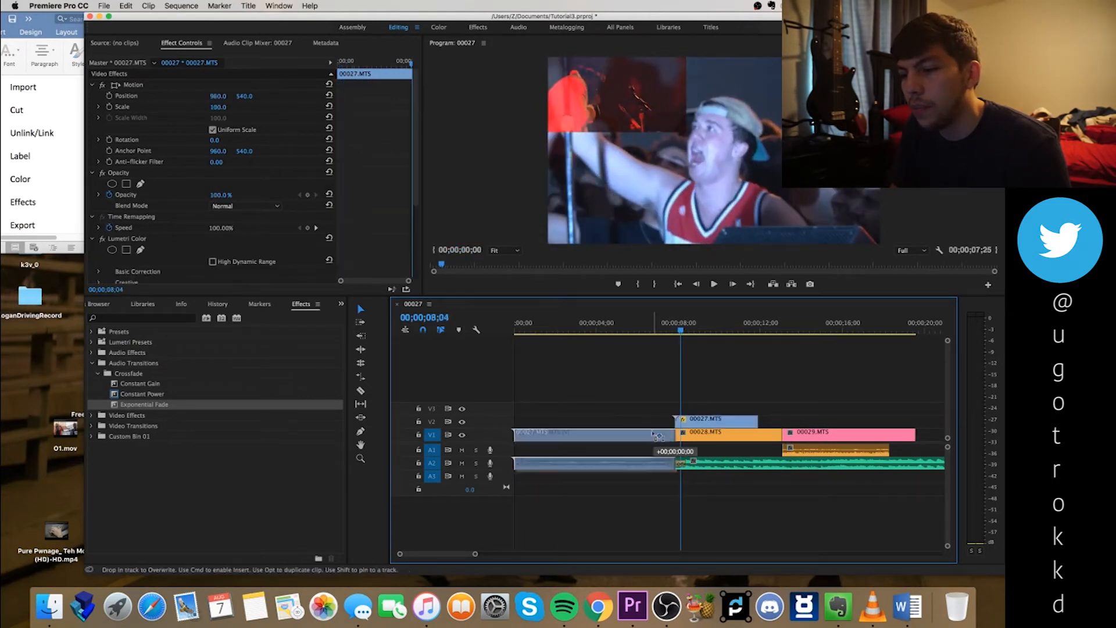
click(700, 436)
drag(748, 328, 791, 372)
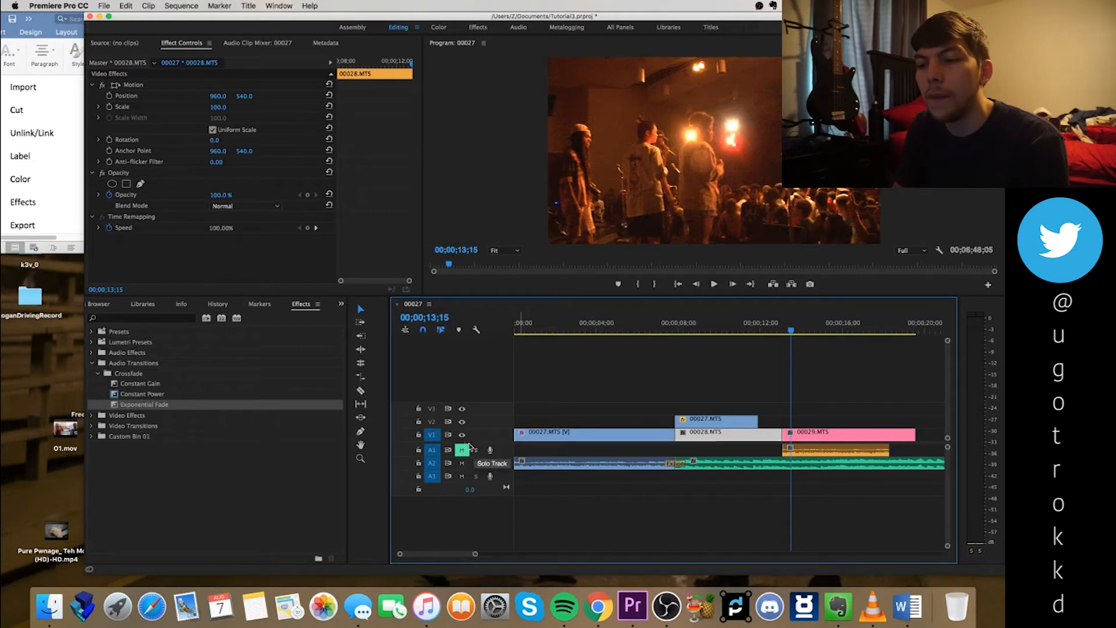
Step: Hide and show again video track V2 and then V1 with the playhead at 00;00;08;19
click(691, 331)
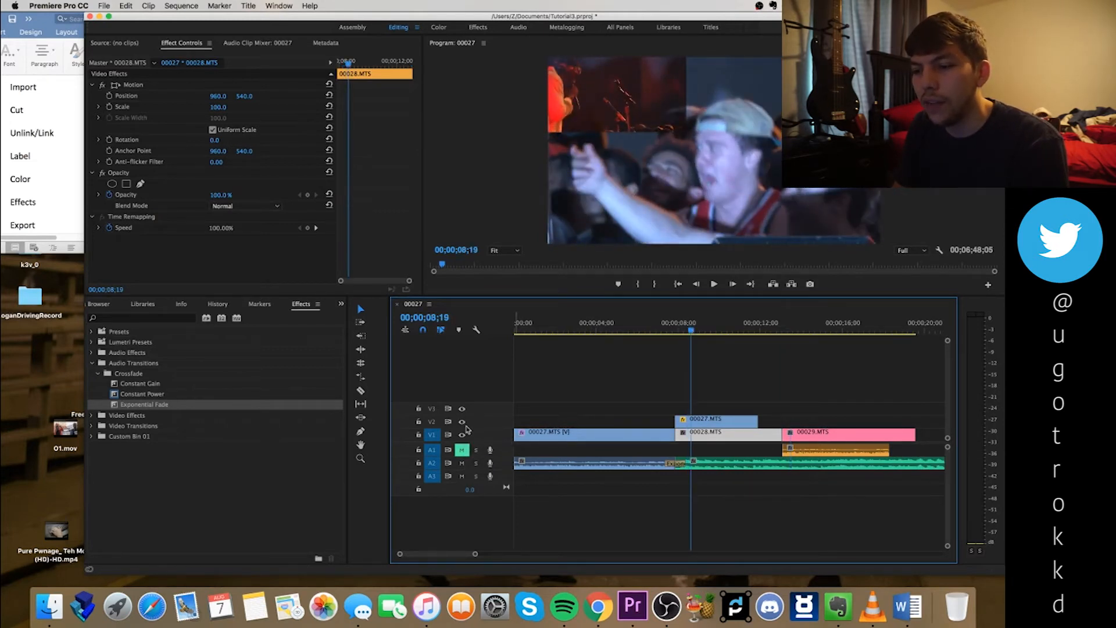
click(462, 422)
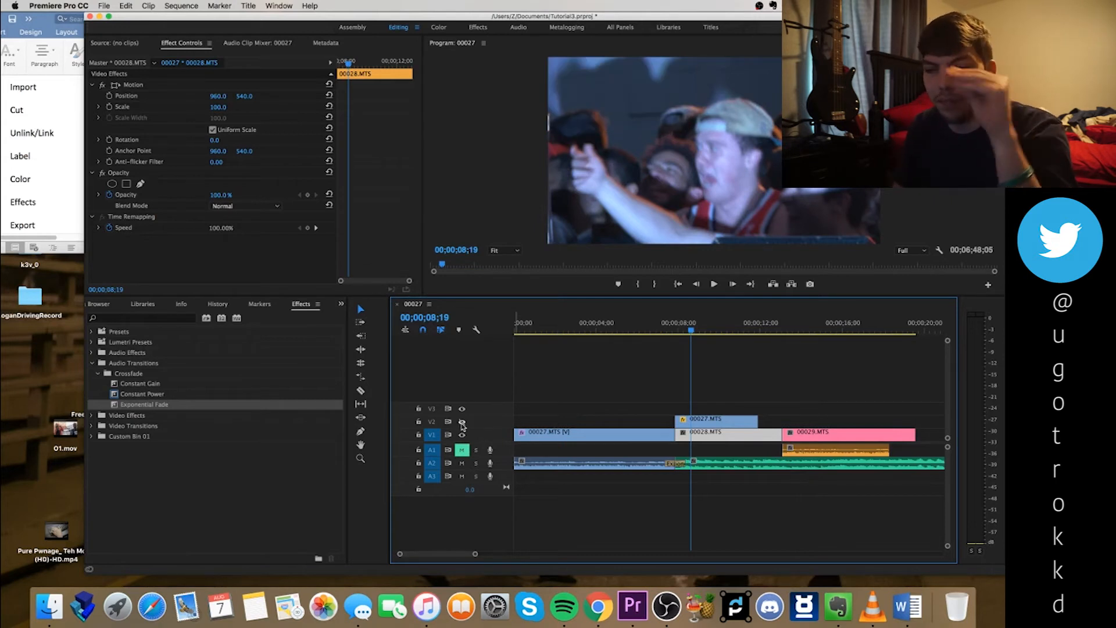
click(462, 423)
click(462, 435)
click(462, 436)
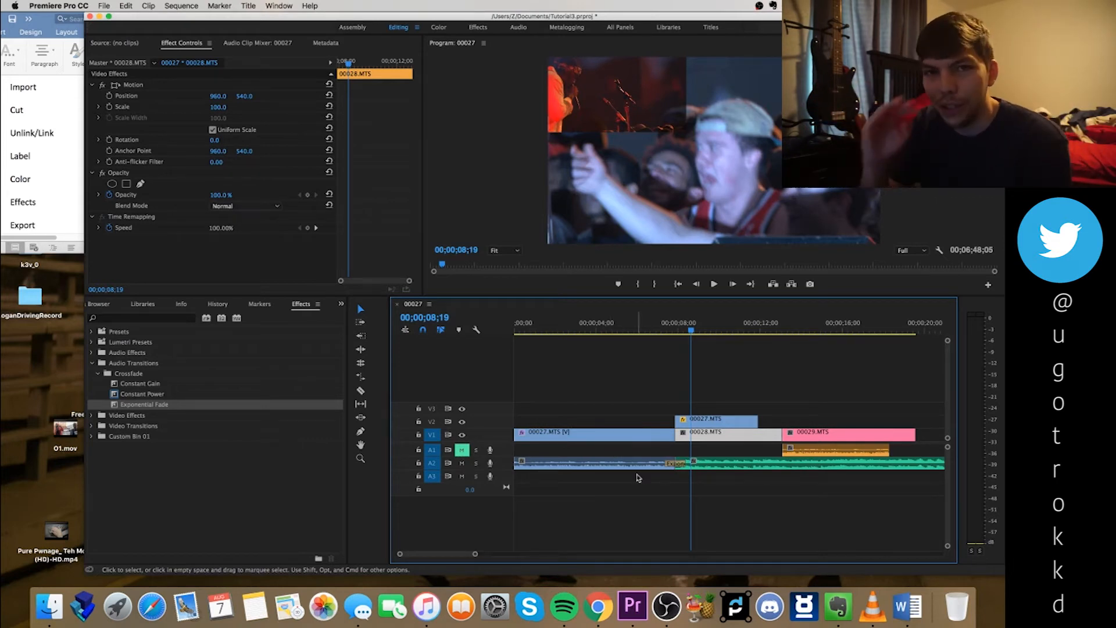
Step: Play across the cut between 00028.MTS and 00029.MTS from 00;00;12;26, stopping at 00;00;13;25
click(778, 329)
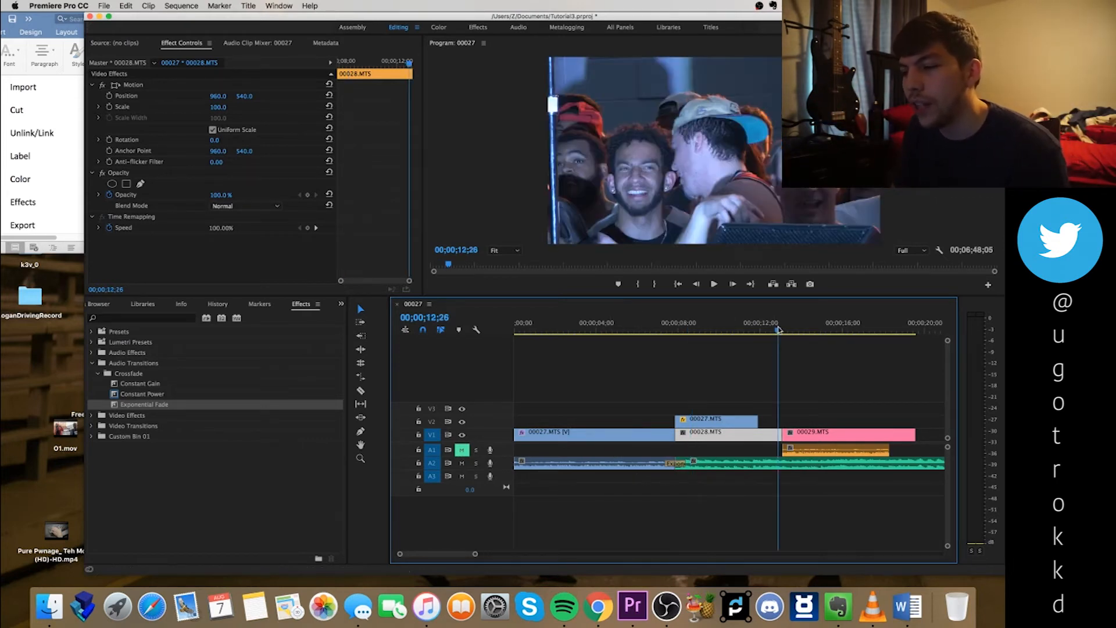
key(space)
key(space)
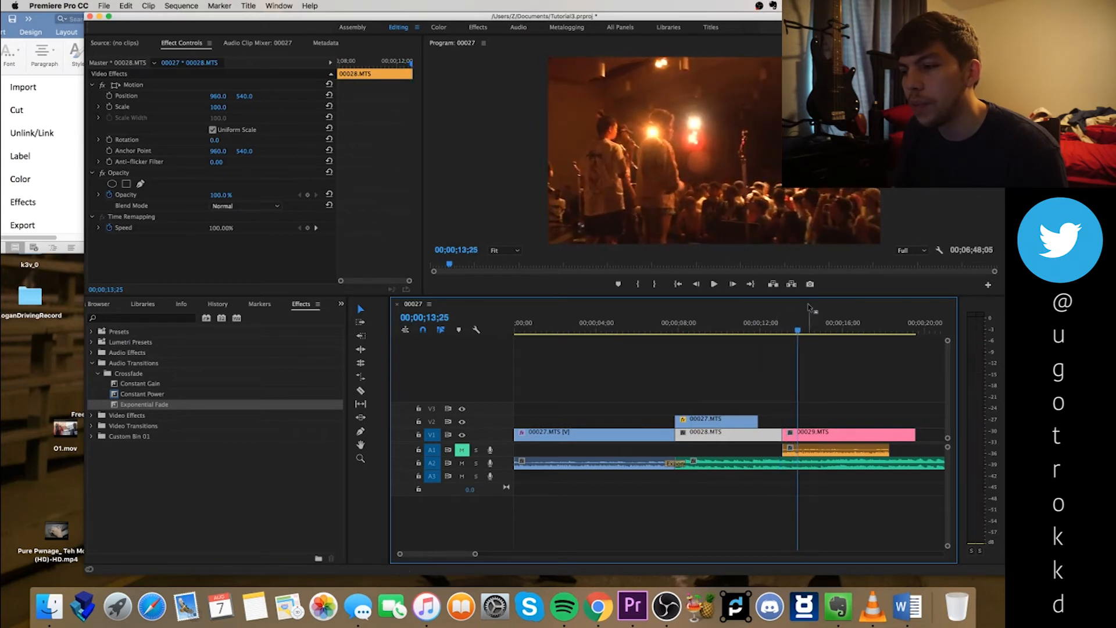
Step: Place the playhead at 00;00;12;25 and apply the Center Split slide transition to the cut between 00028.MTS and 00029.MTS on V1
drag(791, 324, 777, 325)
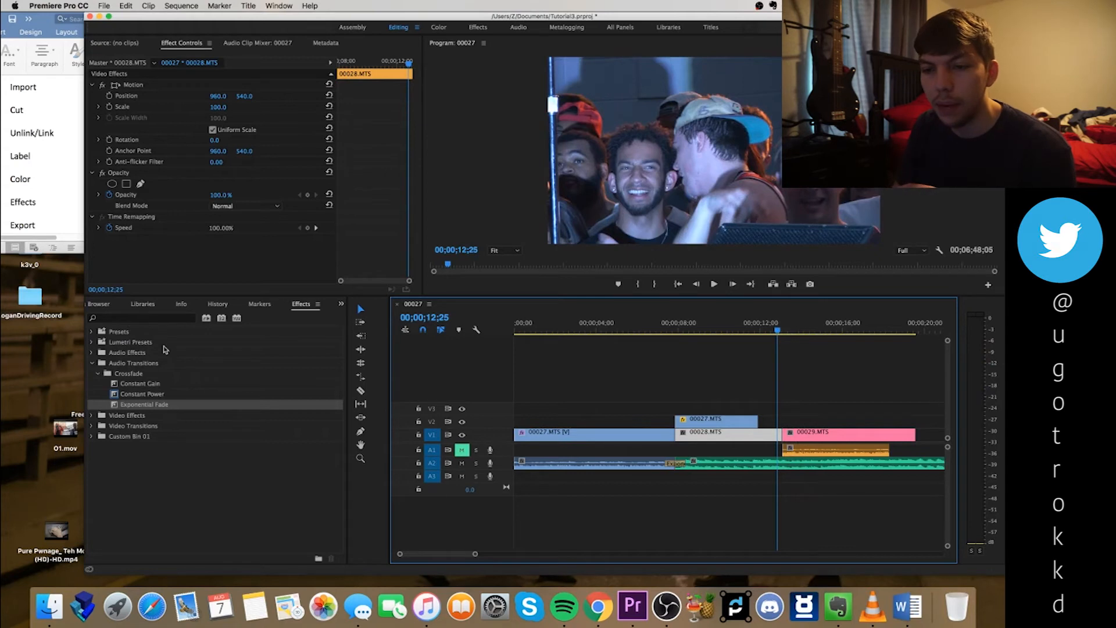
click(93, 364)
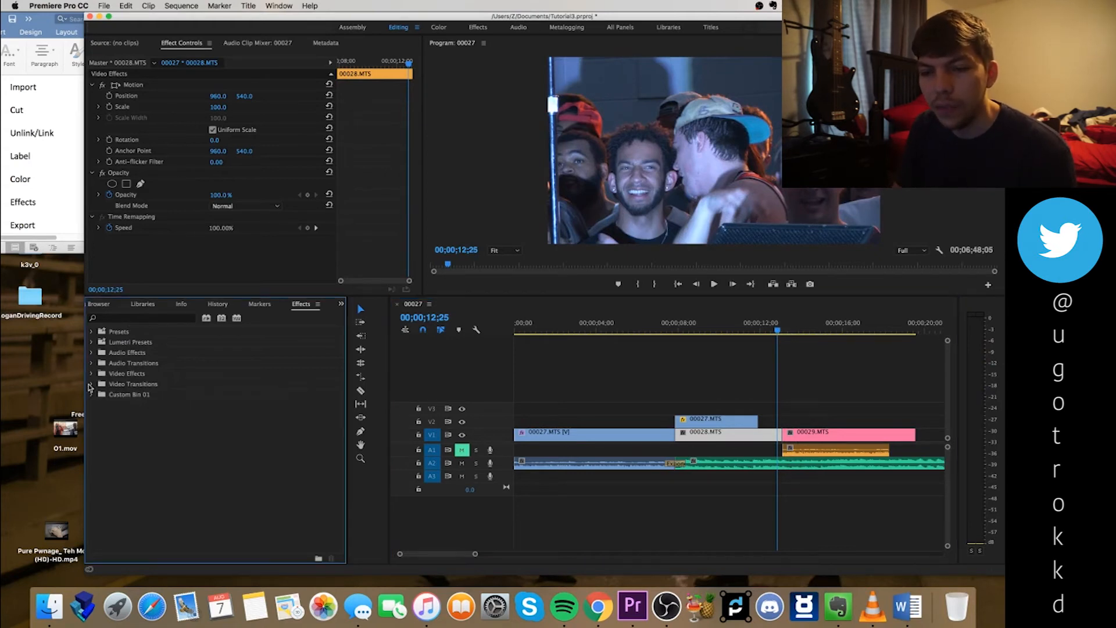
click(92, 384)
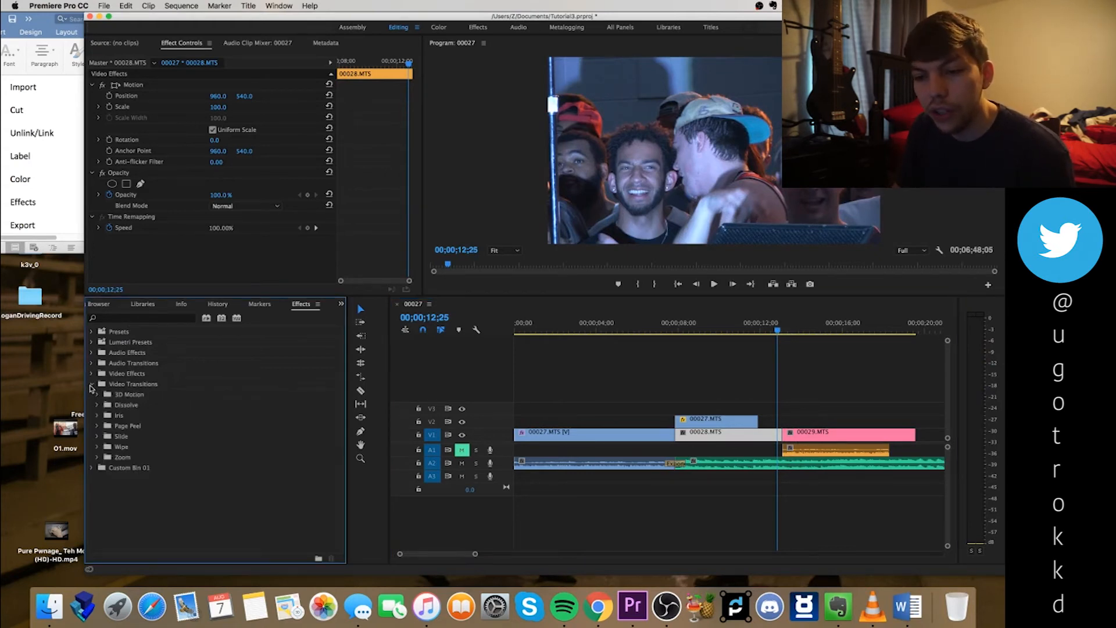
click(97, 437)
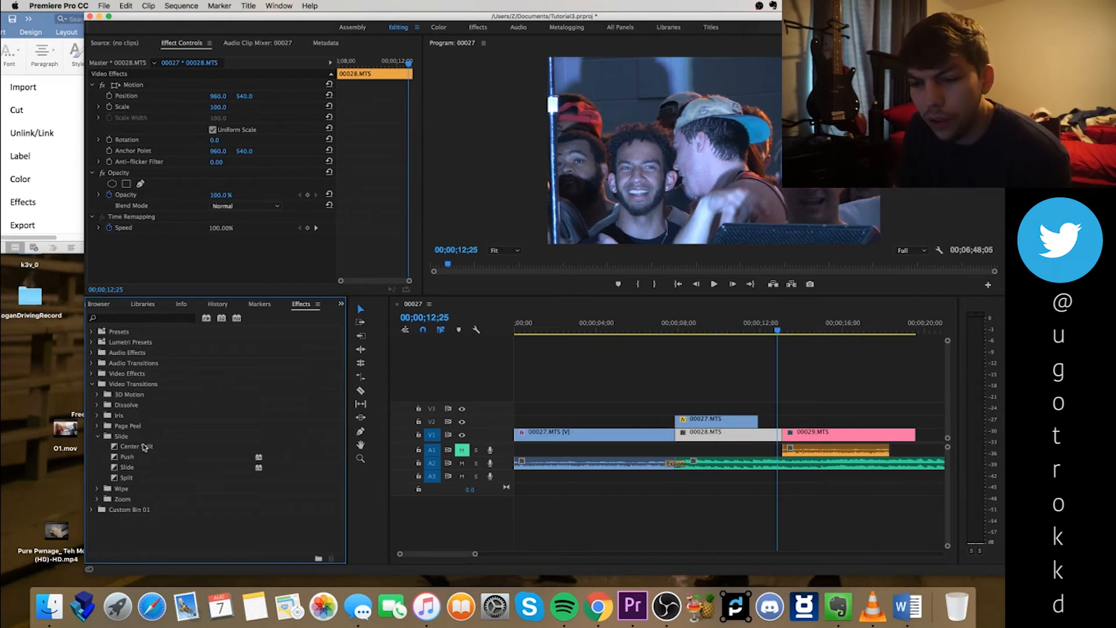
drag(144, 447, 688, 414)
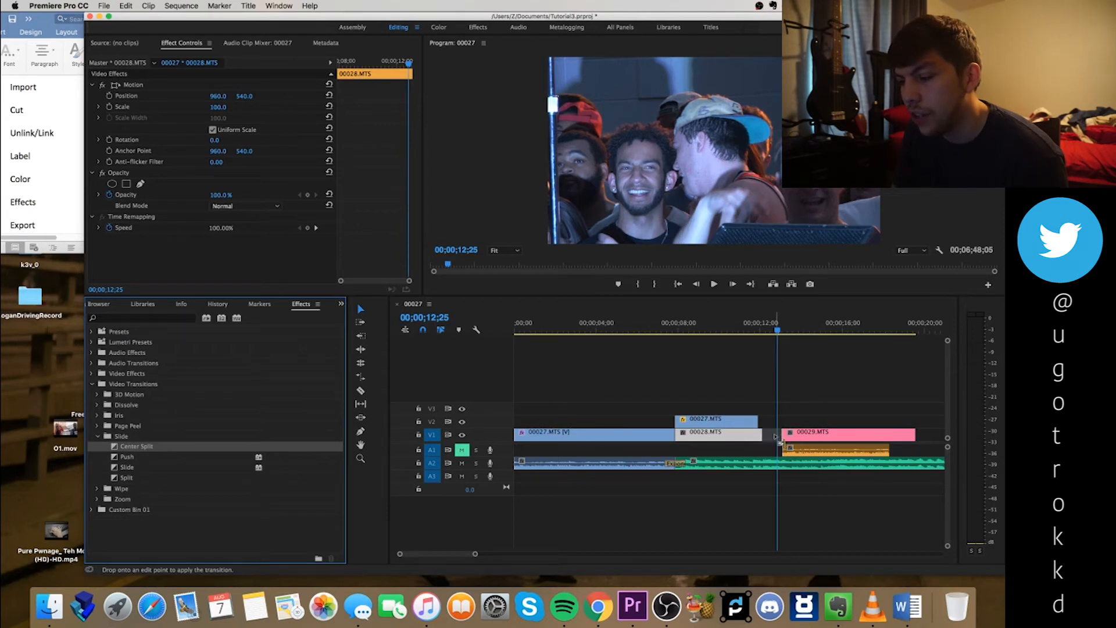
drag(788, 442, 783, 437)
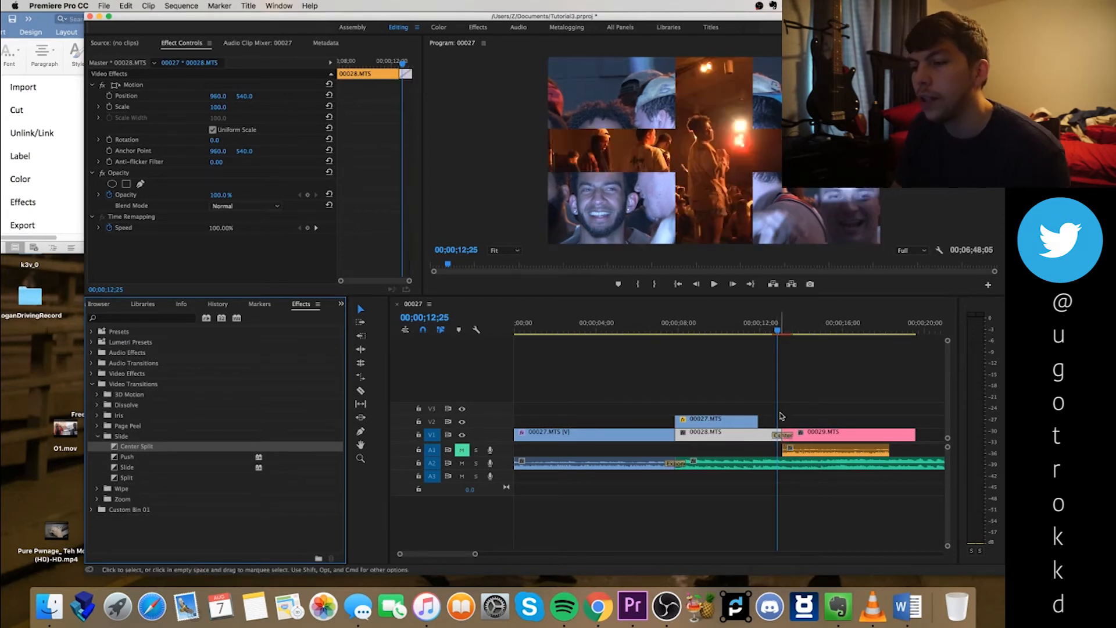
Step: Play across the Center Split transition, repeat the playback and stop at 00;00;13;13
click(769, 330)
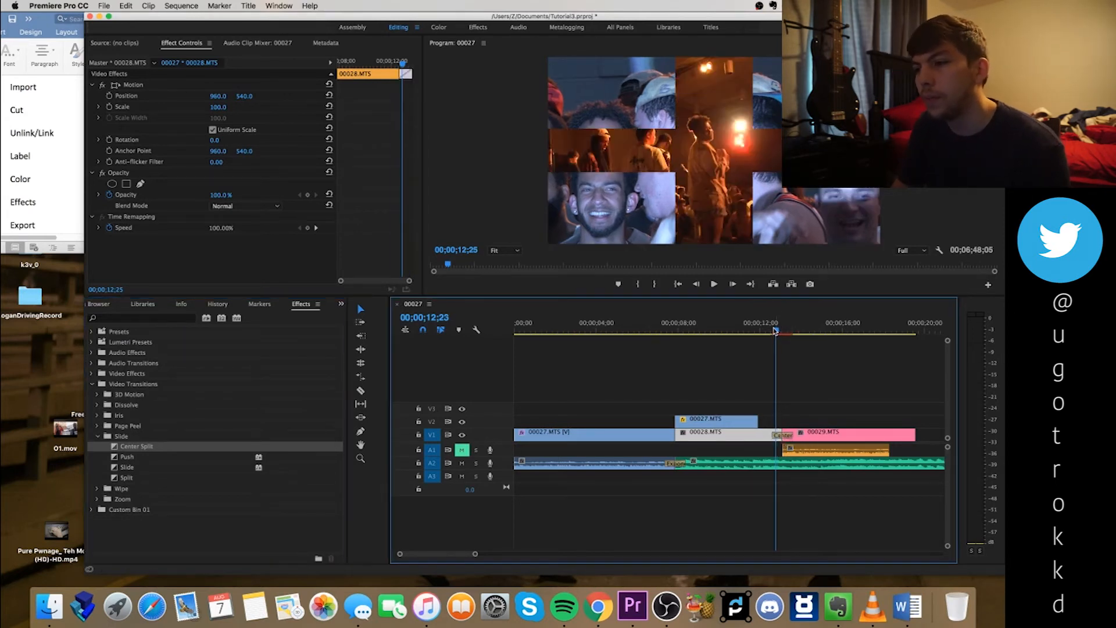
click(820, 398)
key(space)
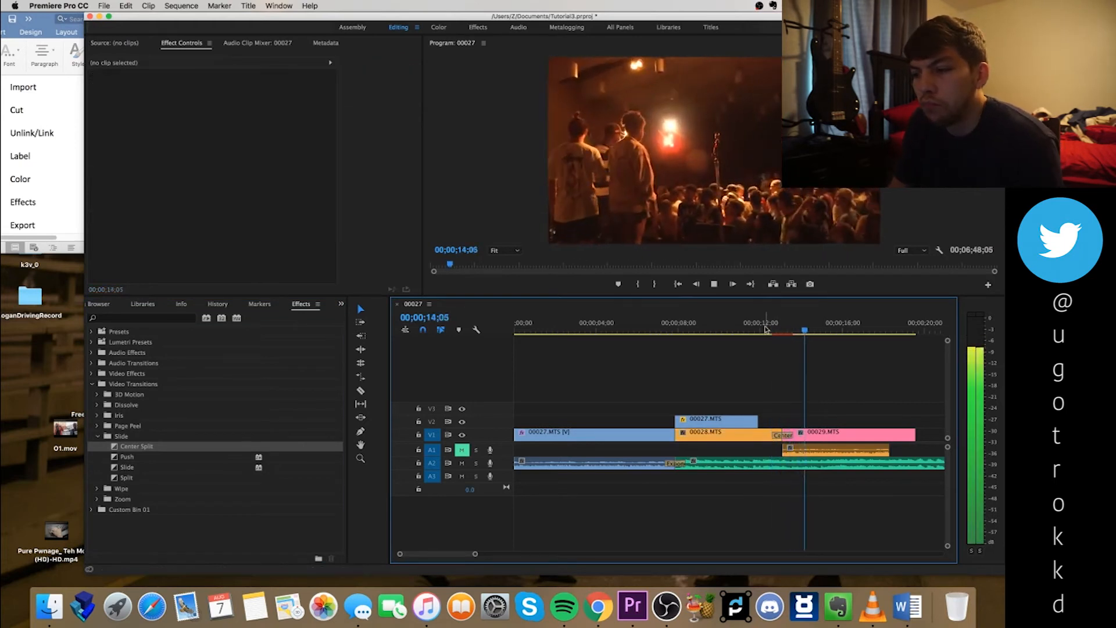
key(space)
key(space)
key(space)
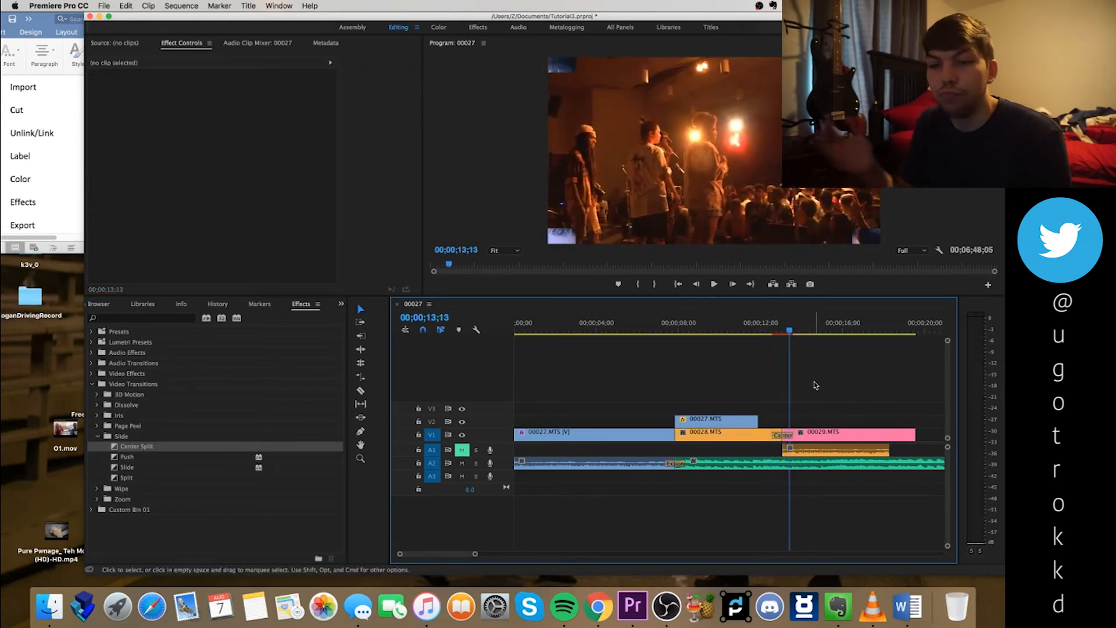
Step: Delete the Center Split transition between 00028.MTS and 00029.MTS
click(784, 435)
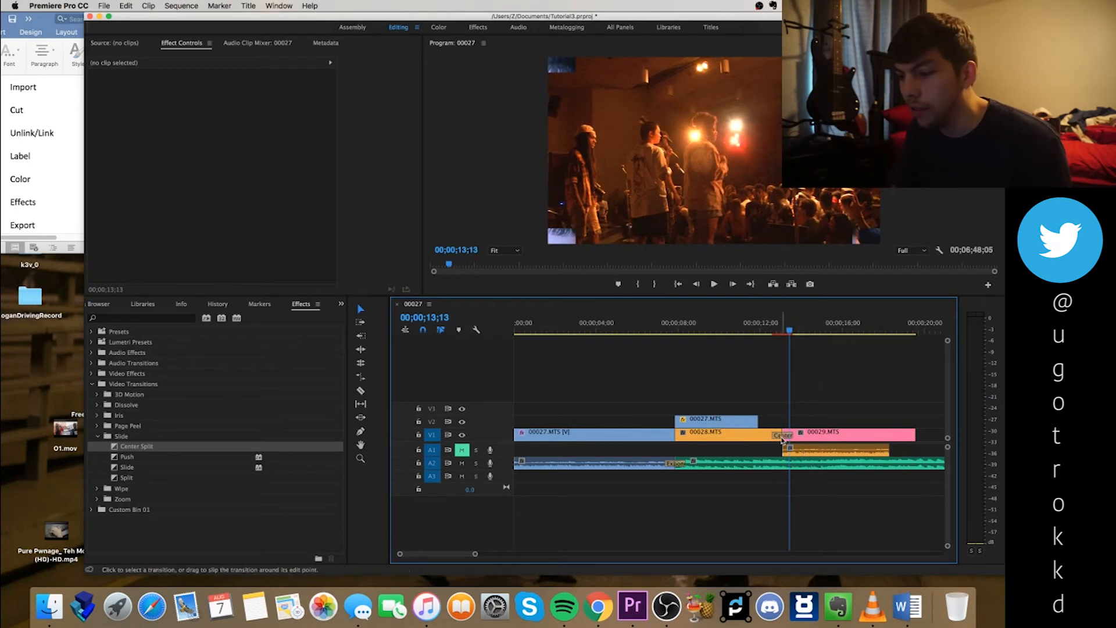
key(super+shift+a)
click(784, 436)
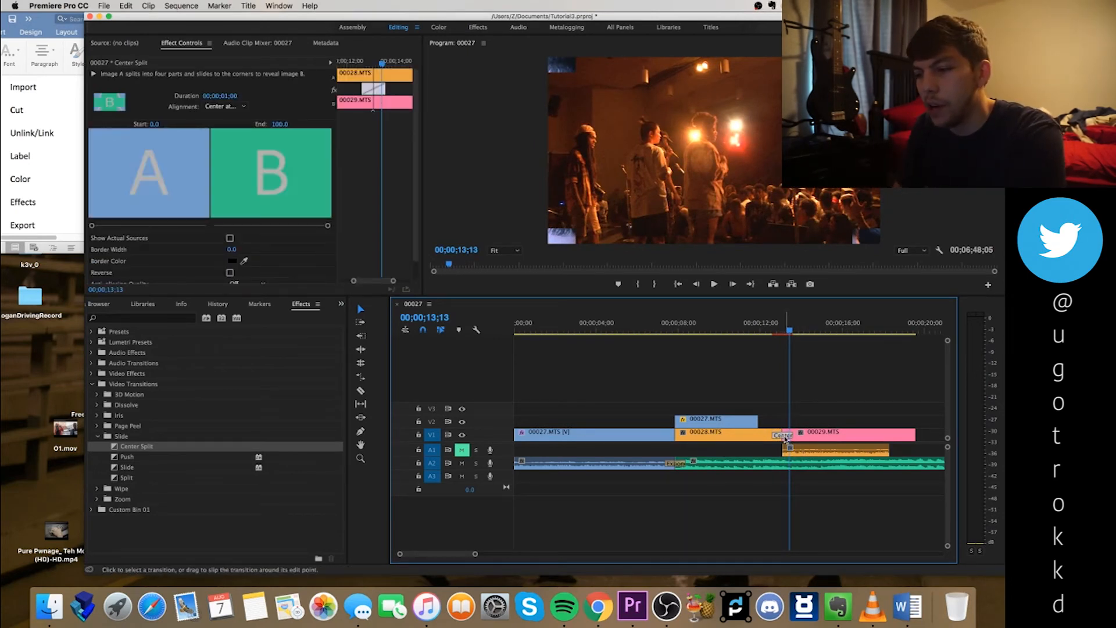
key(Delete)
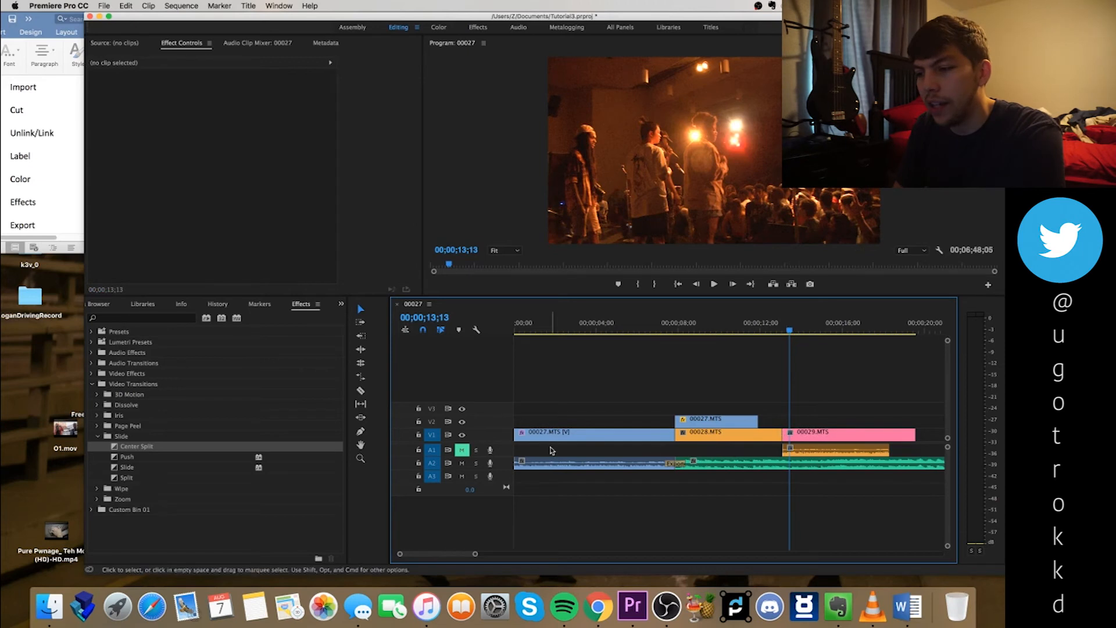
Step: Apply the Film Dissolve video transition to the cut between 00028.MTS and 00029.MTS on V1
click(97, 415)
click(98, 405)
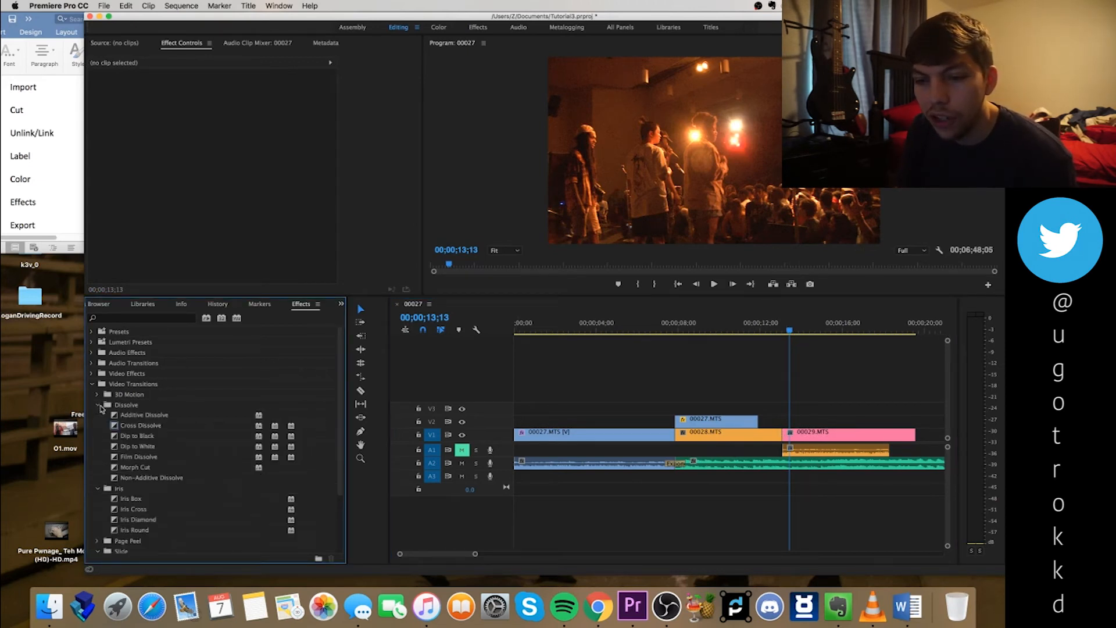
drag(138, 457, 312, 453)
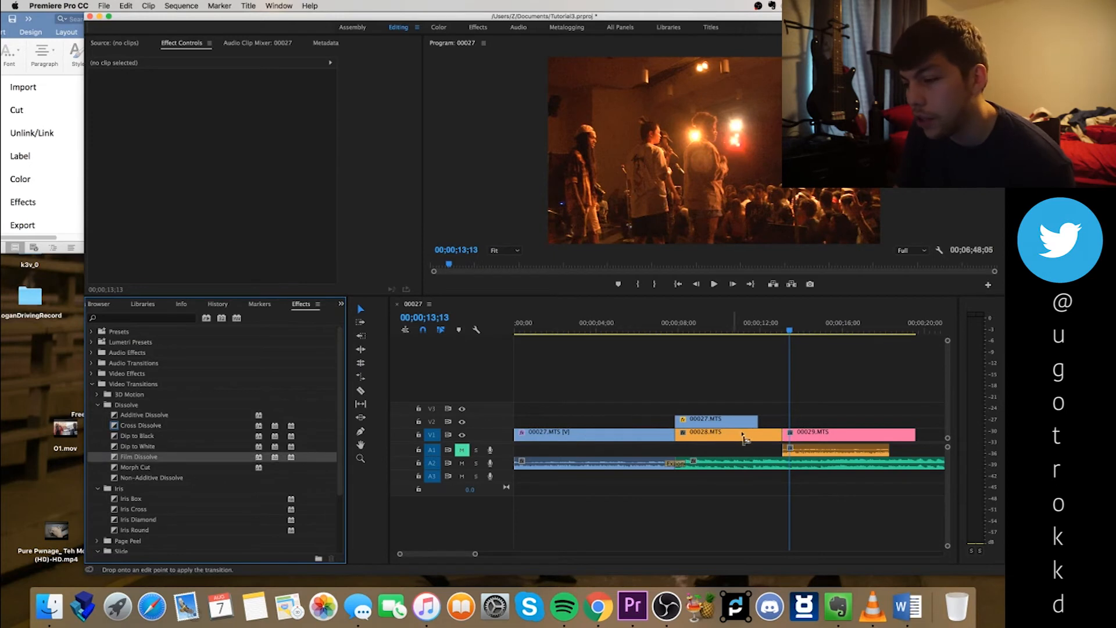
drag(788, 443, 786, 437)
Step: Play across the Film Dissolve twice, stopping at 00;00;14;14 the first time and at 00;00;13;18 the second
click(764, 326)
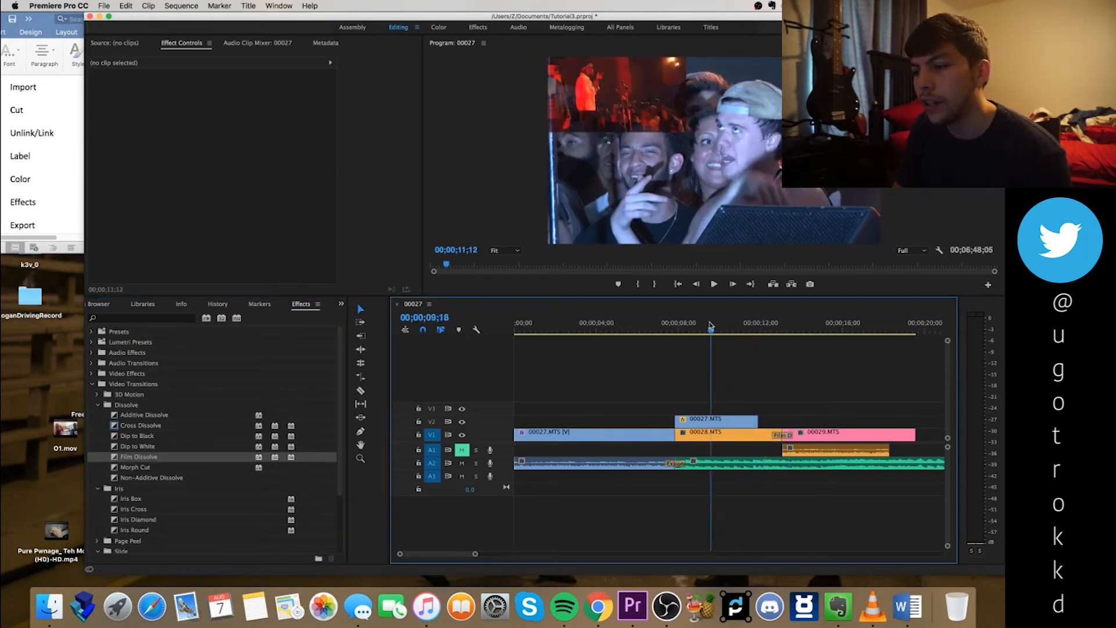
drag(713, 325, 704, 327)
key(space)
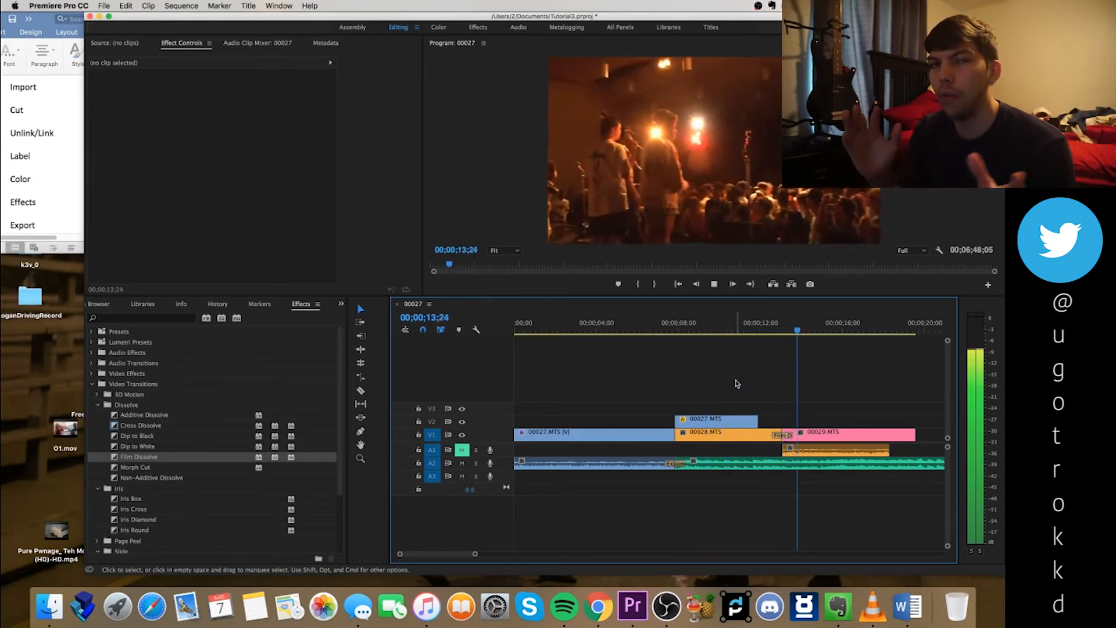
key(space)
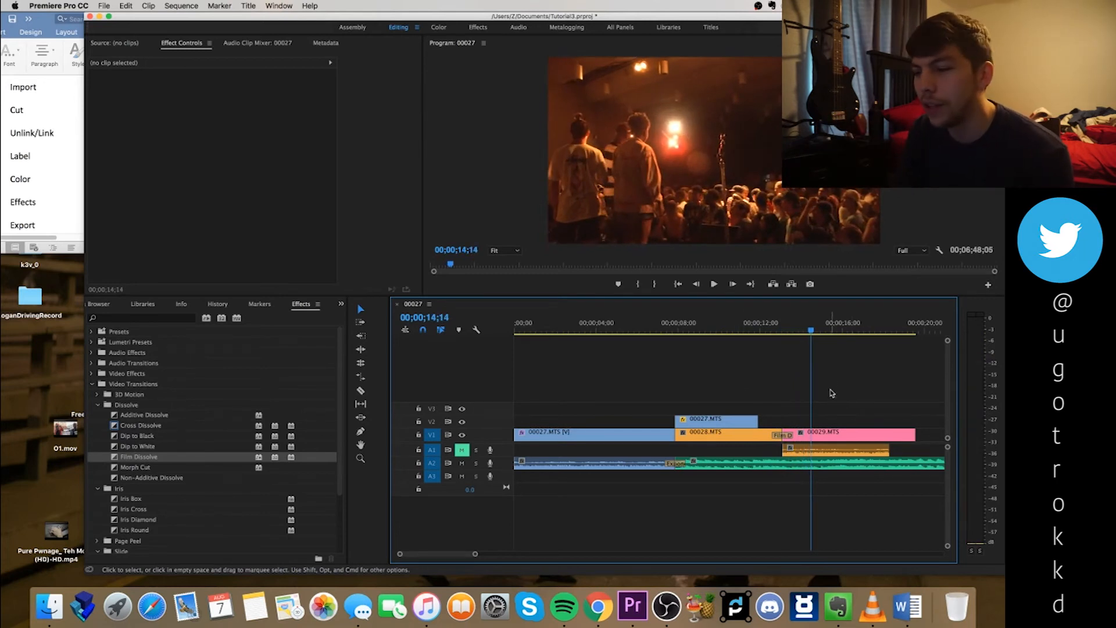
click(775, 331)
drag(779, 330, 758, 346)
key(space)
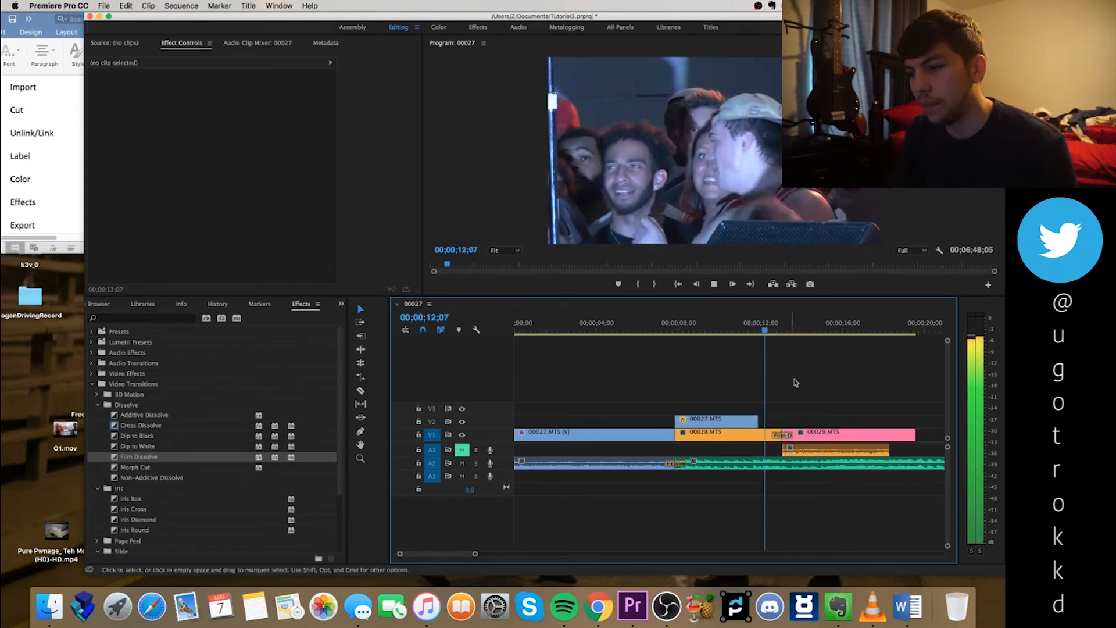
key(space)
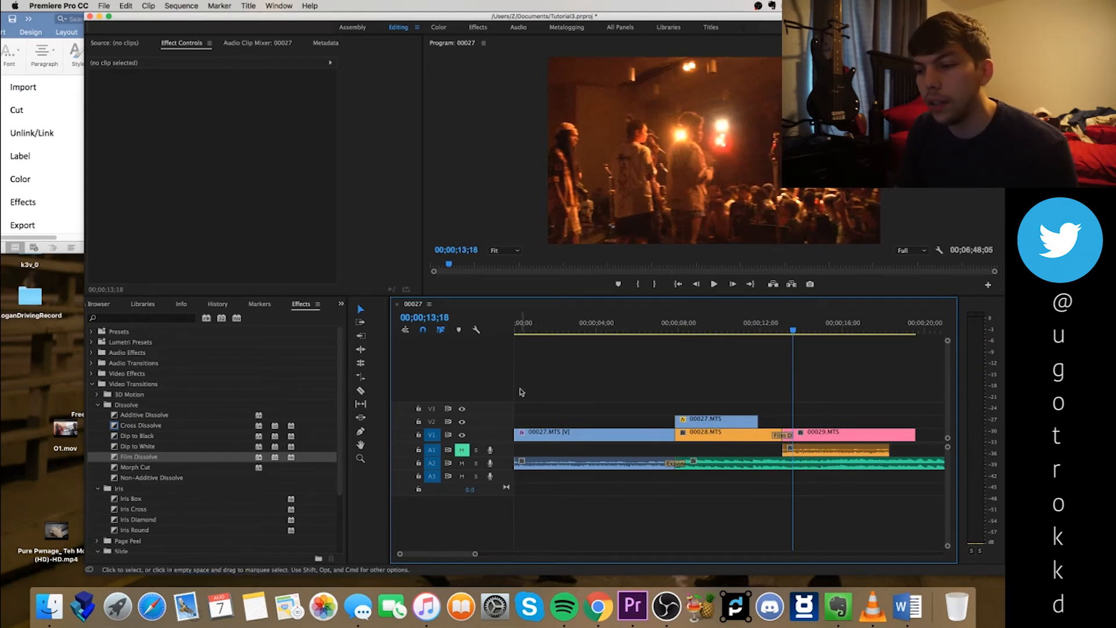
Step: Return the playhead to the sequence start at 00;00;00;00, leaving no clip selected
click(593, 325)
key(space)
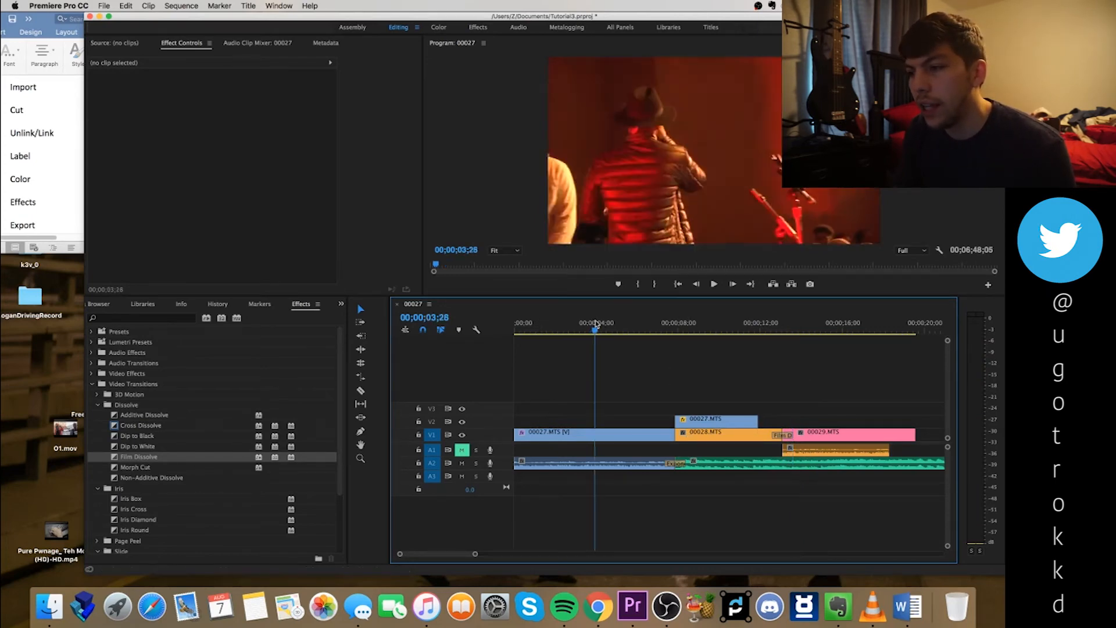
drag(620, 327, 508, 341)
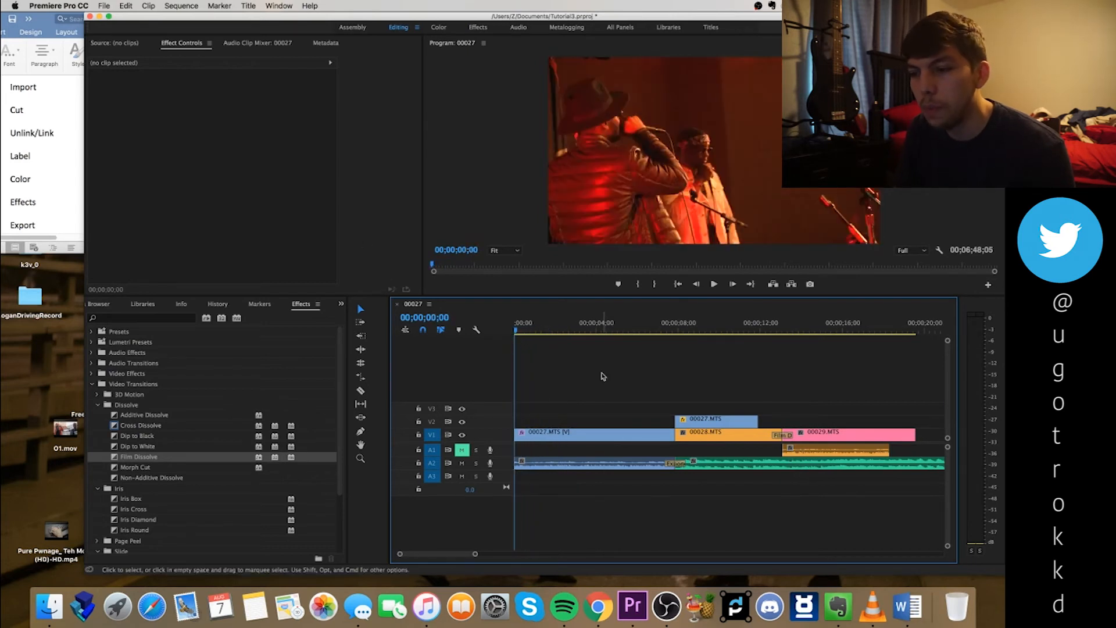
key(minus)
key(equal)
key(equal)
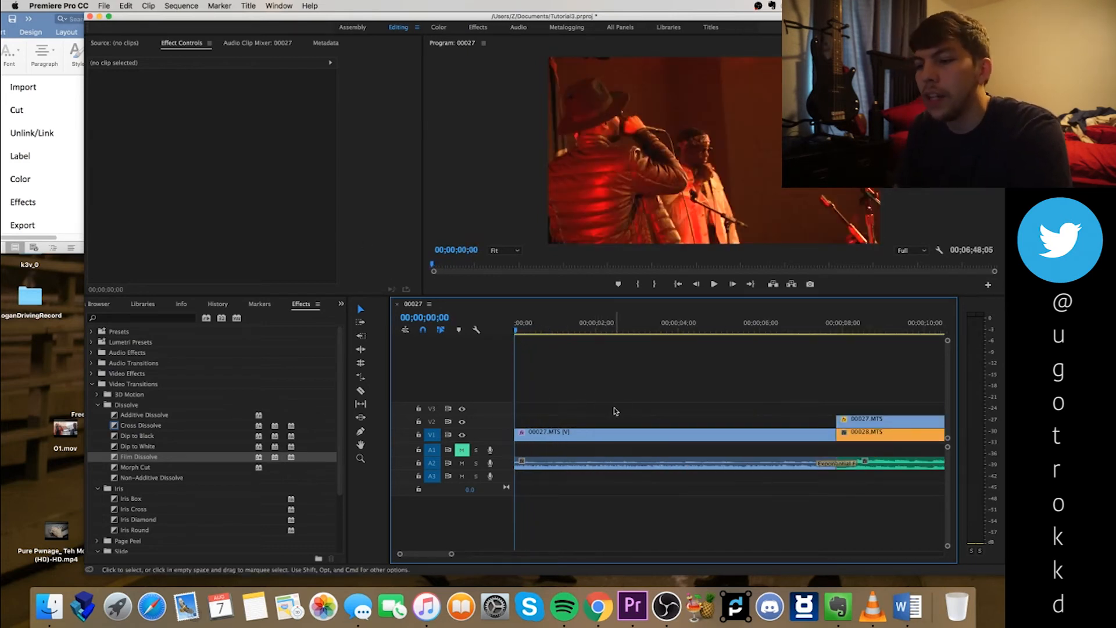
key(minus)
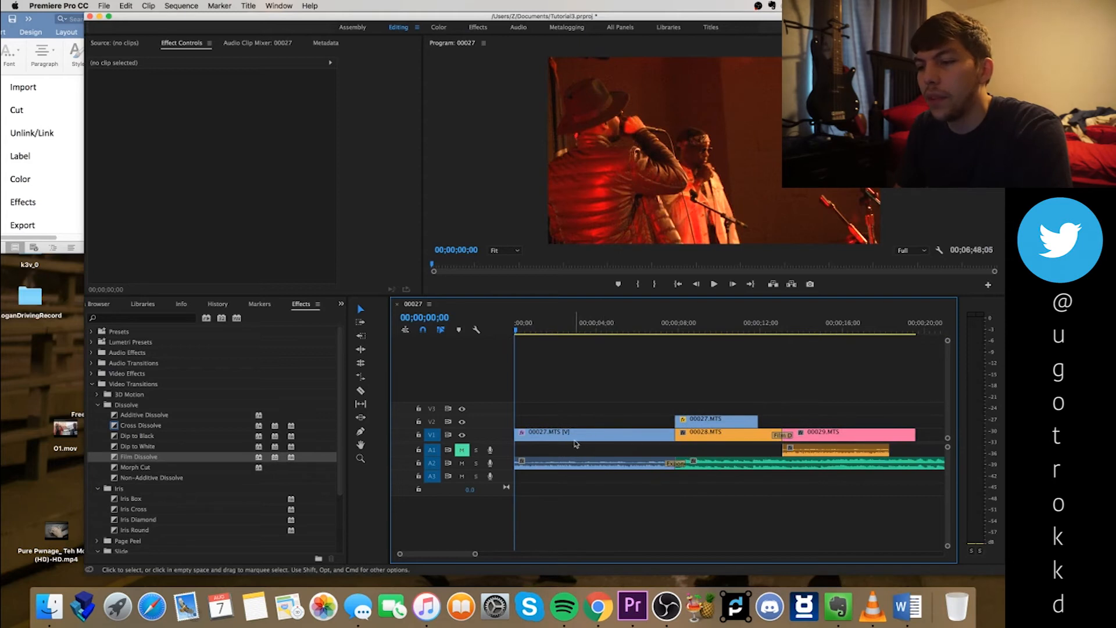
click(555, 432)
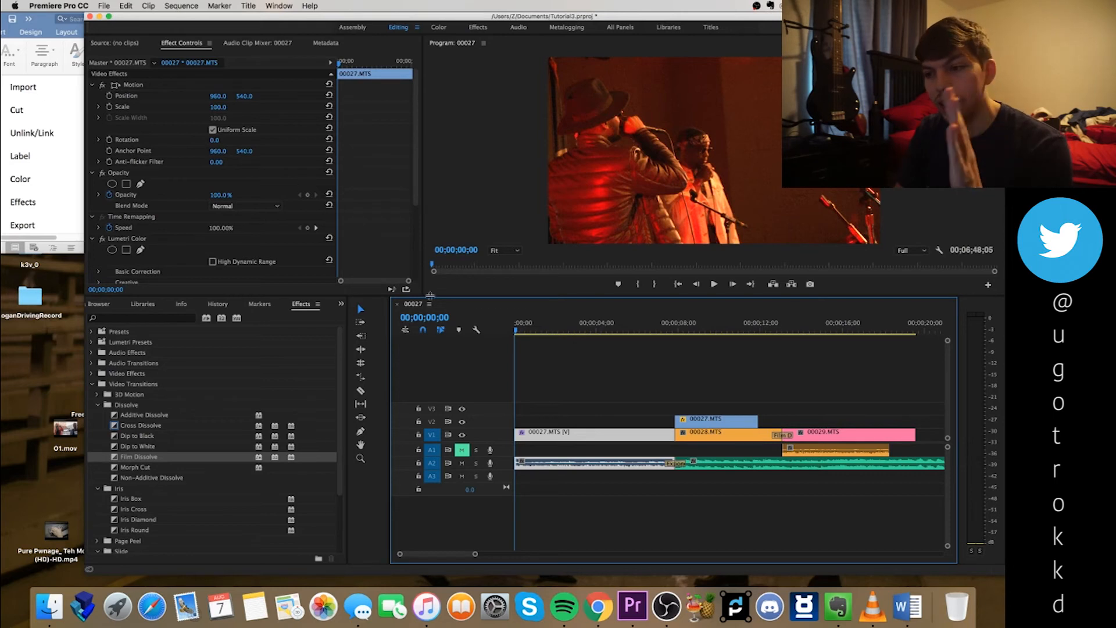
drag(515, 332, 509, 334)
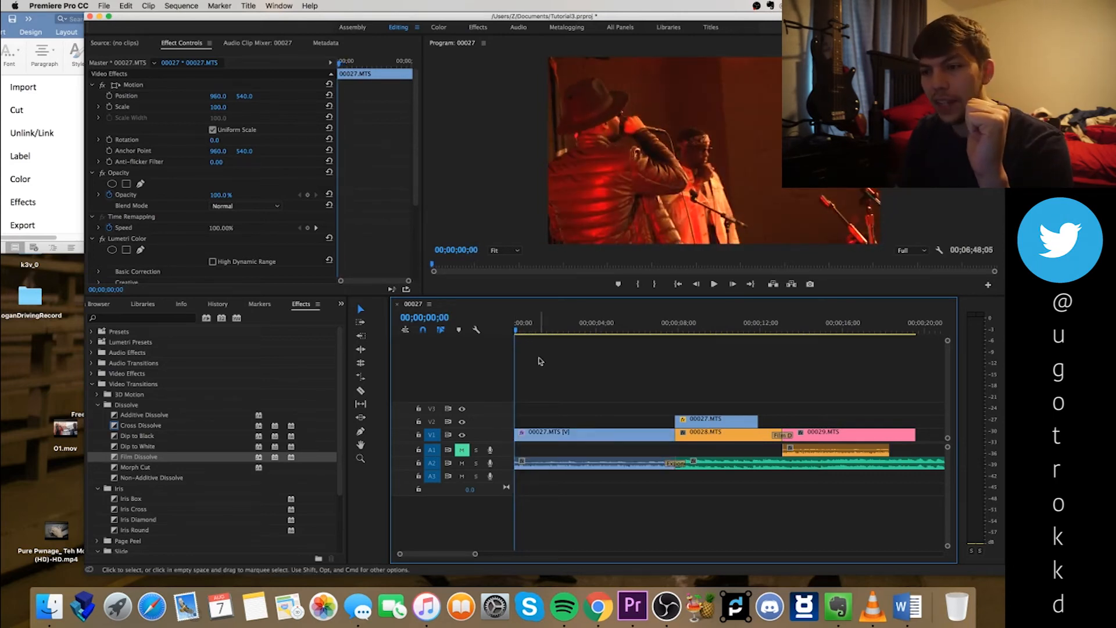
click(515, 336)
mouse_move(515, 336)
mouse_down()
mouse_move(564, 341)
mouse_move(506, 328)
mouse_up()
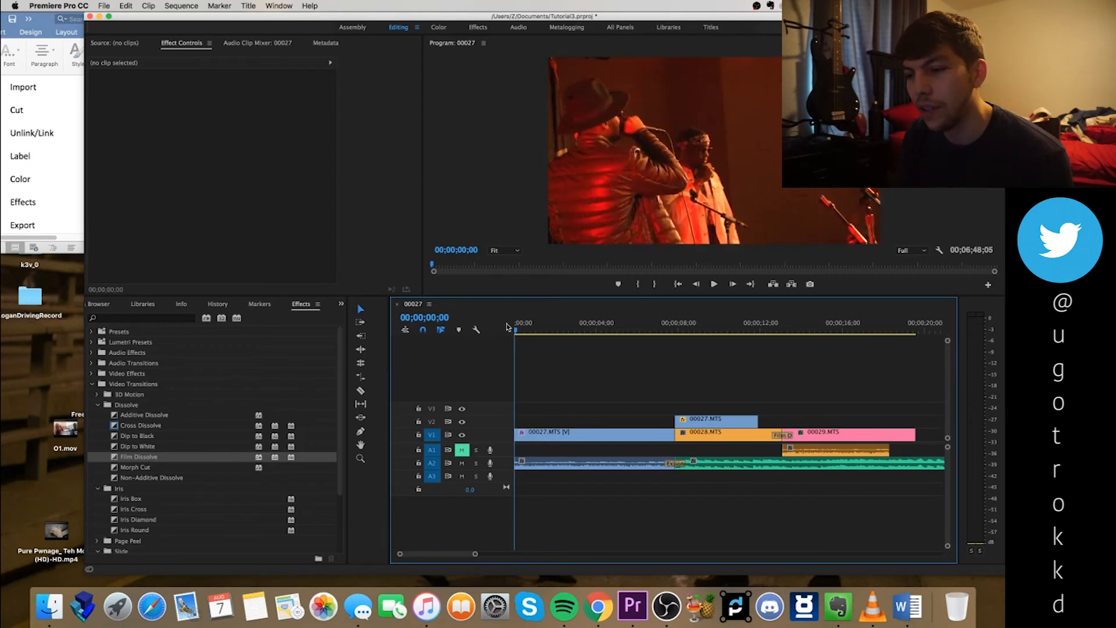
Step: Keyframe the Scale of 00027.MTS on V1 from 100 at 00;00;00;00 to 222 at 00;00;03;06
click(537, 435)
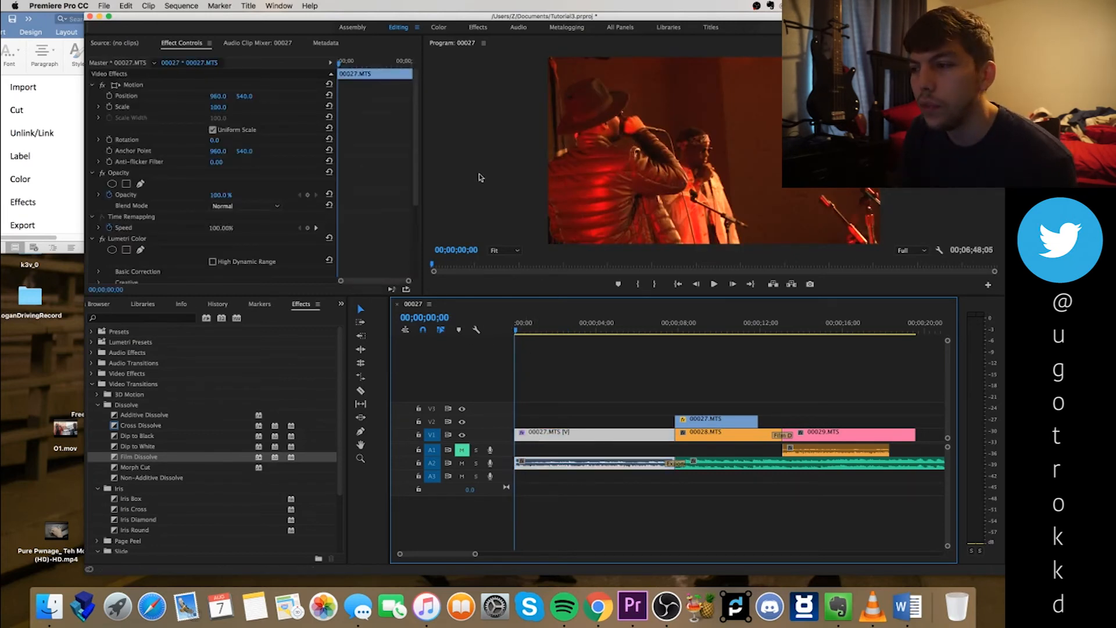
drag(516, 334, 575, 344)
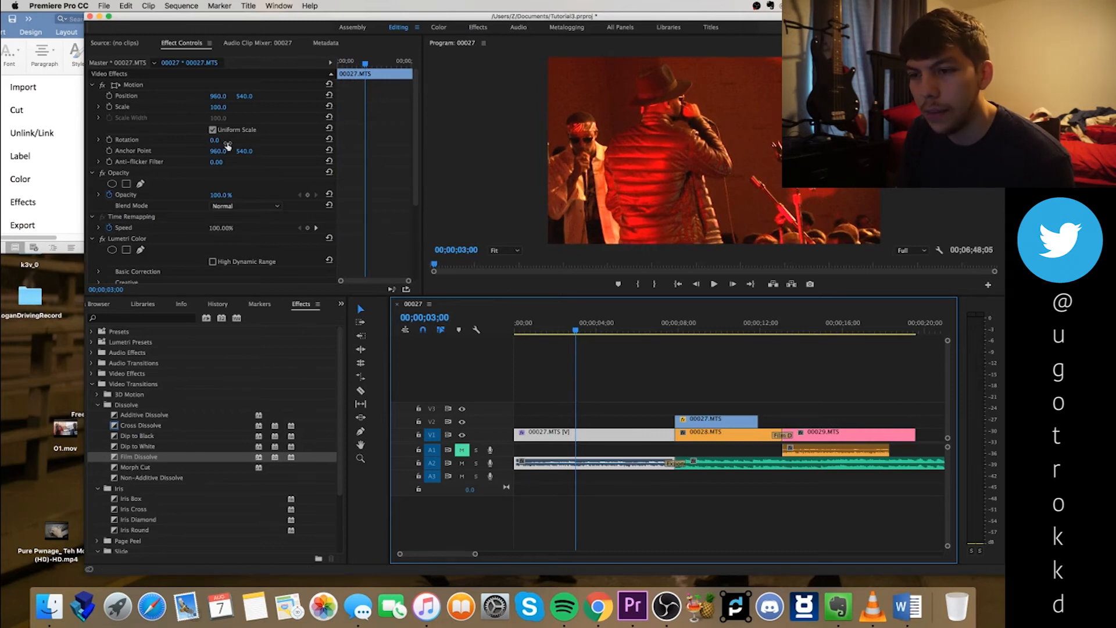
drag(545, 329, 506, 336)
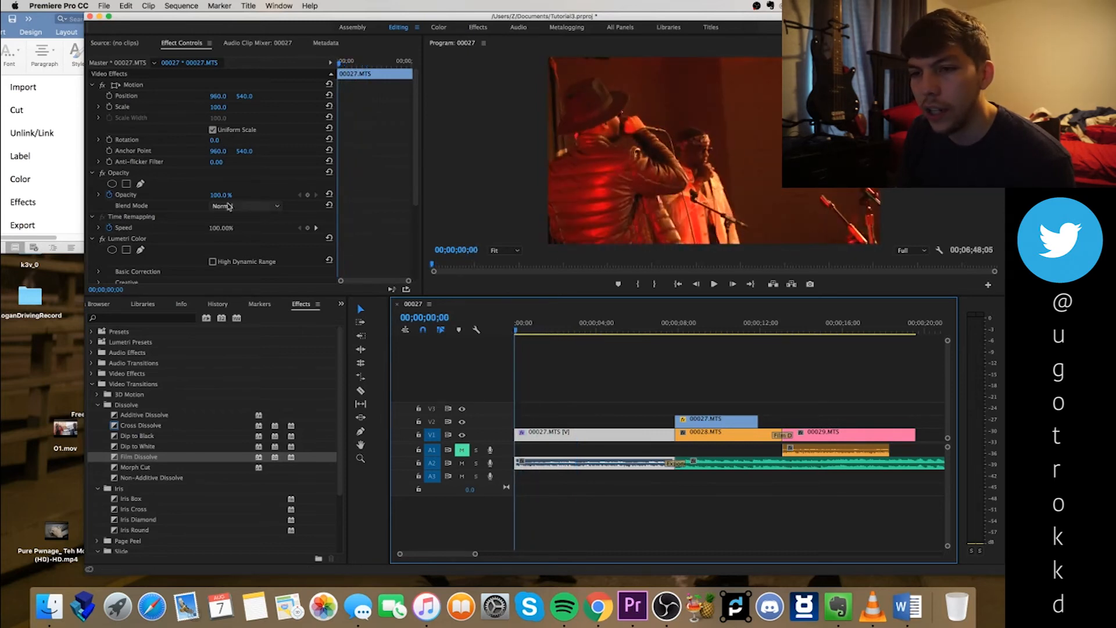
click(108, 108)
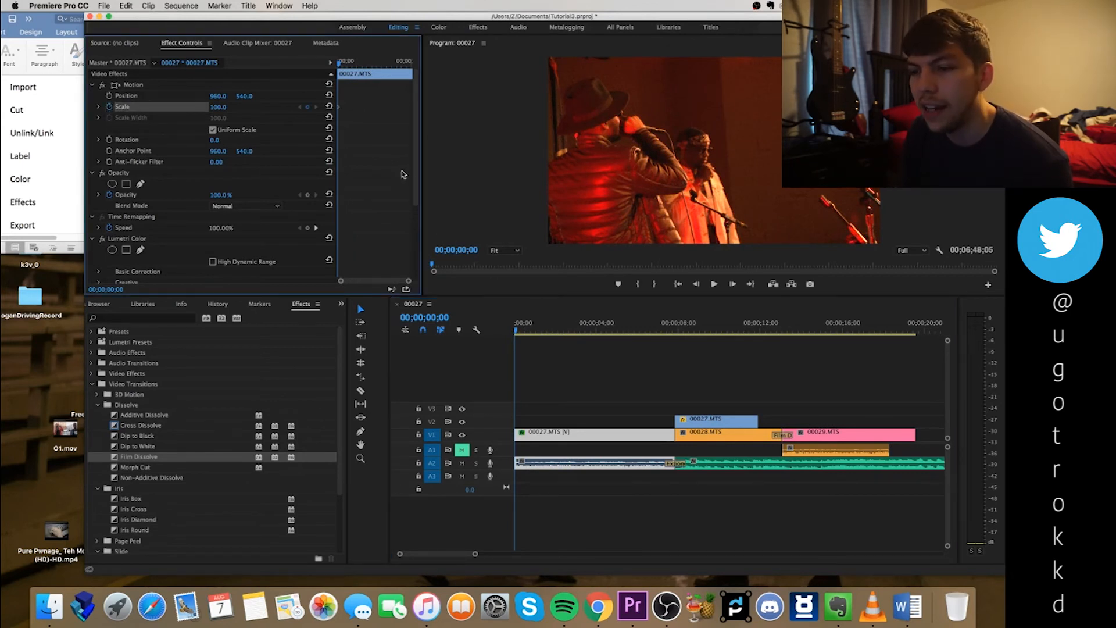
drag(517, 334, 582, 341)
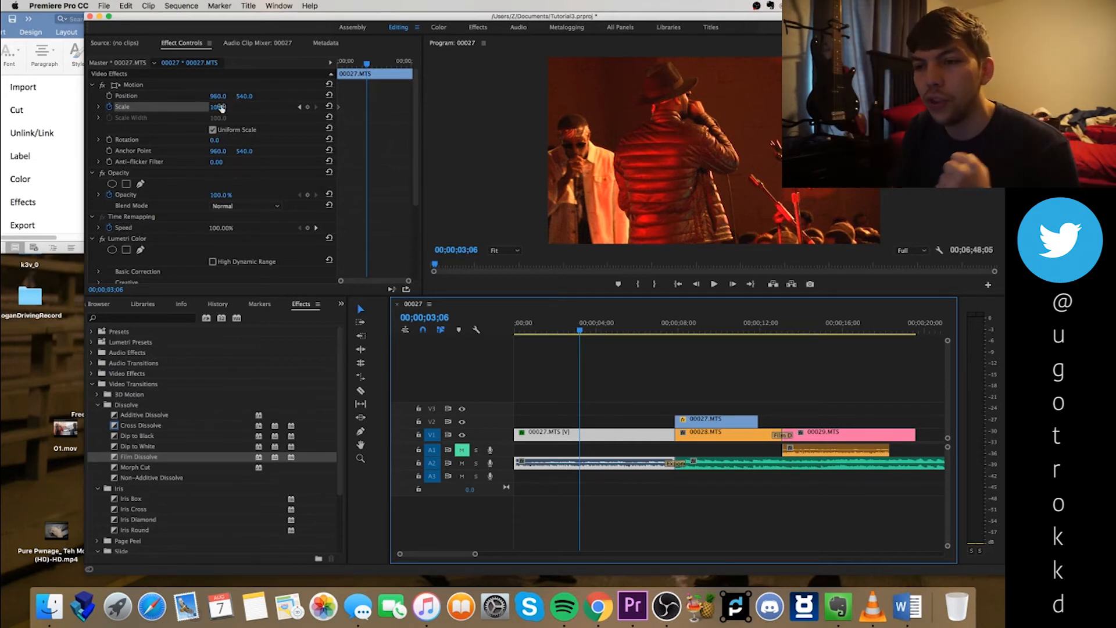
drag(218, 107, 289, 107)
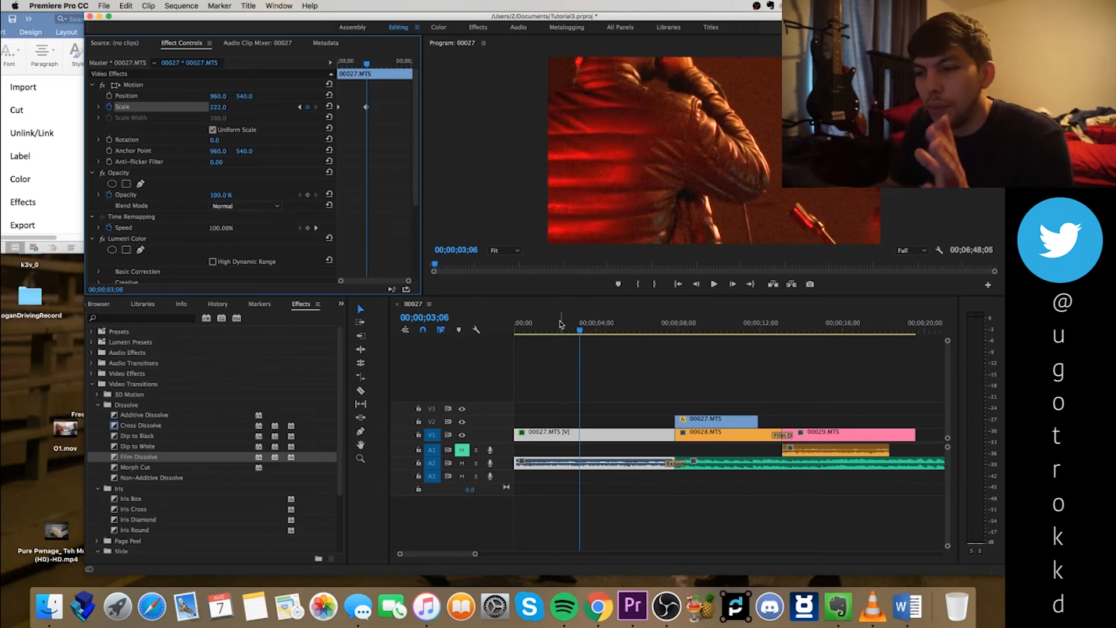
Step: Play the sequence from the start through the Scale zoom on 00027.MTS and on into 00028.MTS, stopping near 00;00;08;29
drag(563, 330, 509, 340)
key(space)
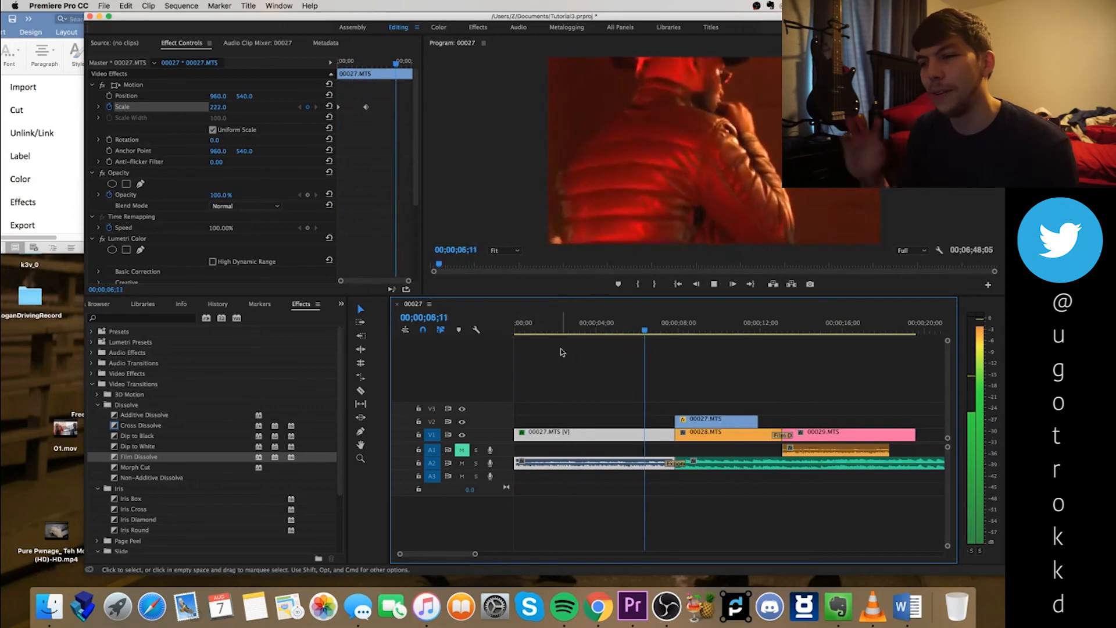
key(space)
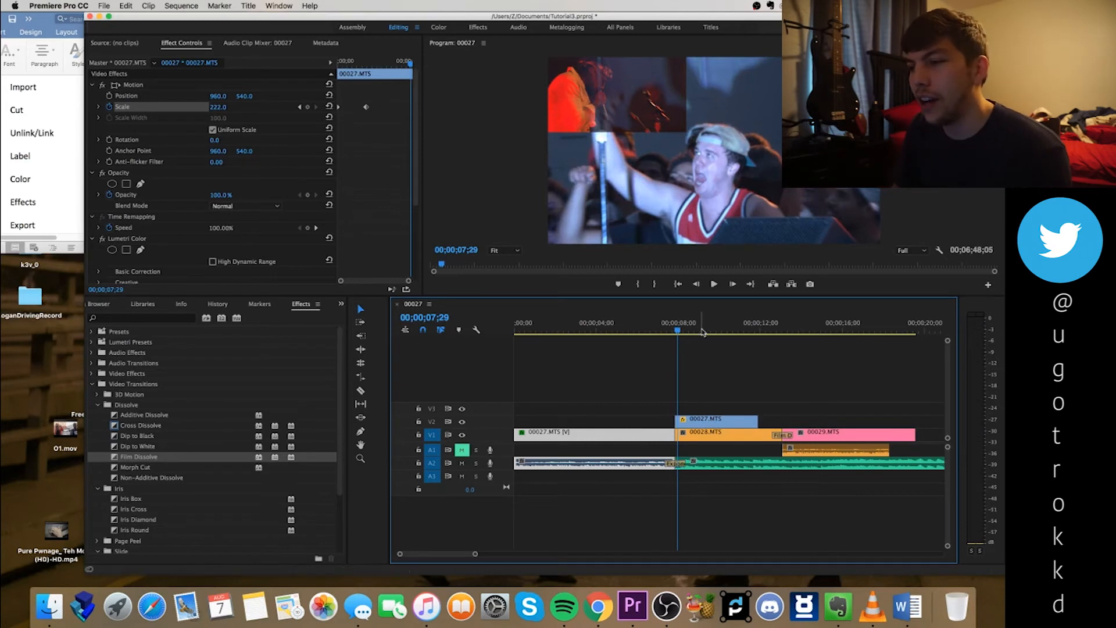
key(space)
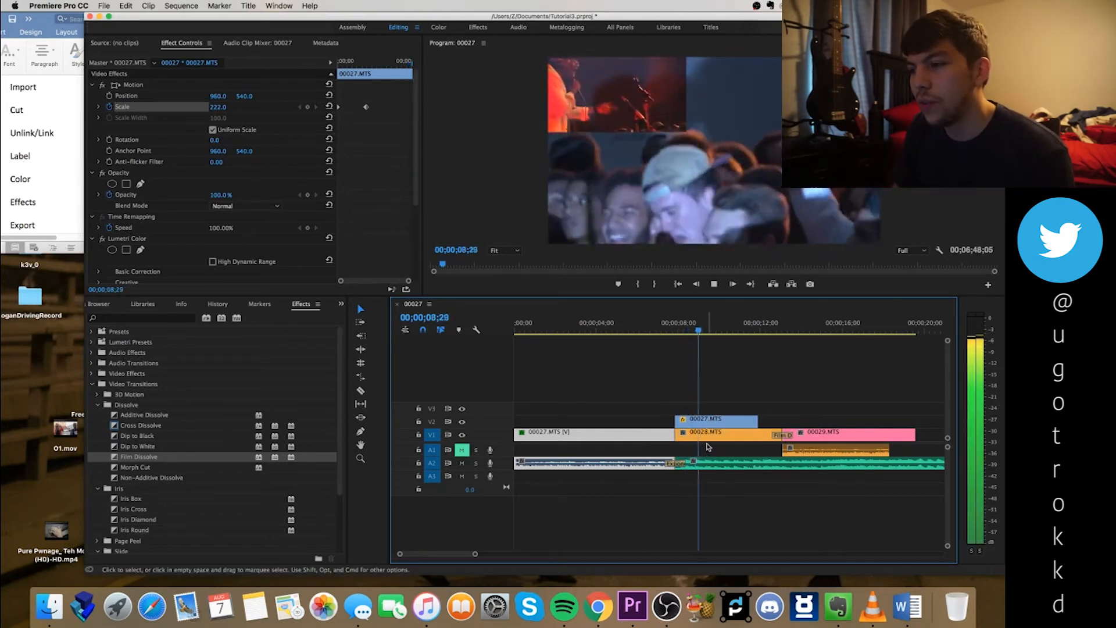
key(space)
Step: Keyframe 00028.MTS on V1 from Position 960, 540 and Scale 100 at 00;00;08;20 to Position 723, 808 and Scale 249 at 00;00;12;00
click(707, 435)
drag(702, 329, 679, 339)
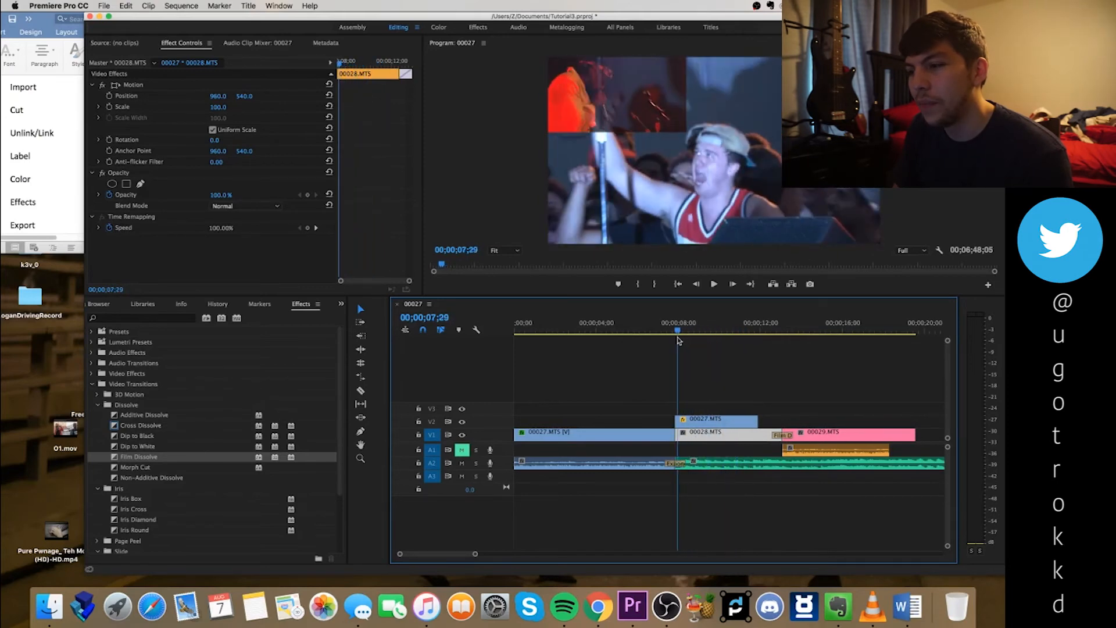
key(space)
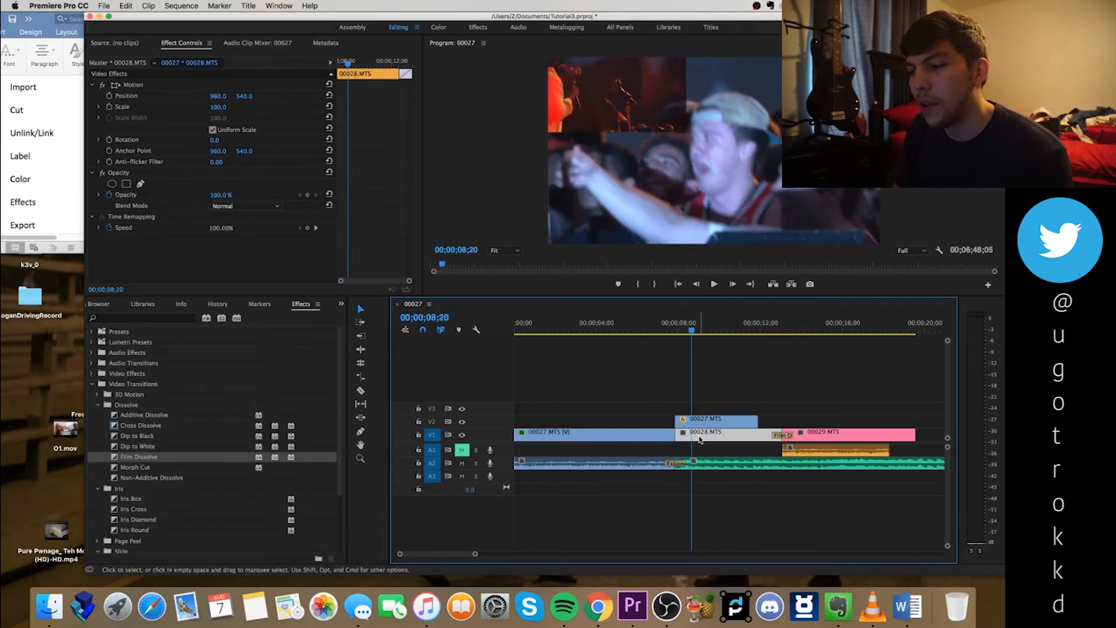
click(108, 107)
click(109, 96)
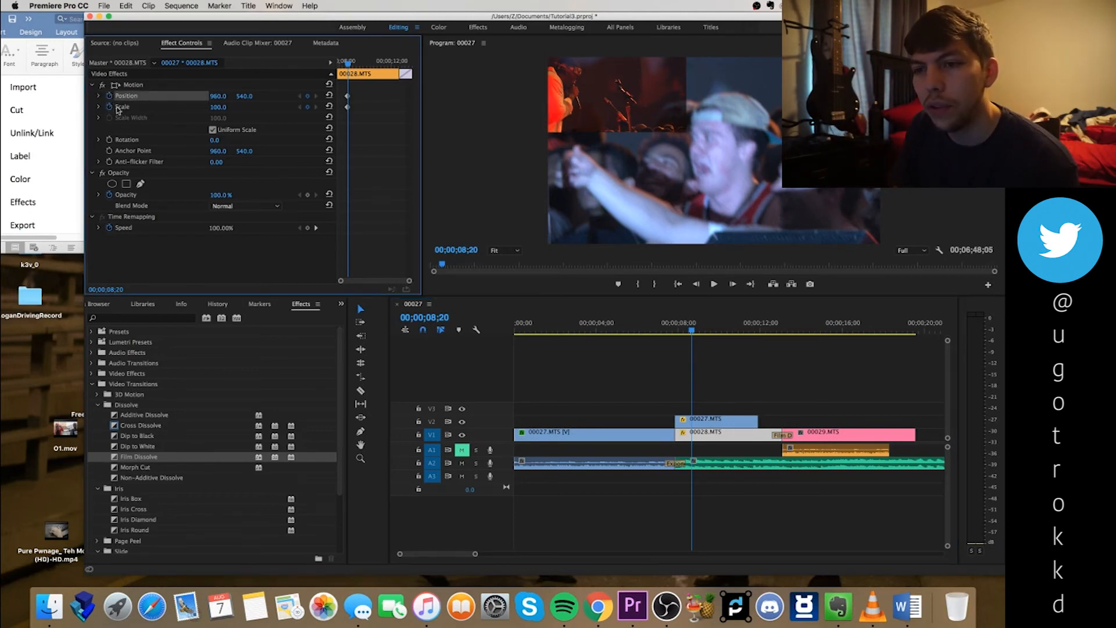
drag(691, 329, 757, 338)
click(760, 337)
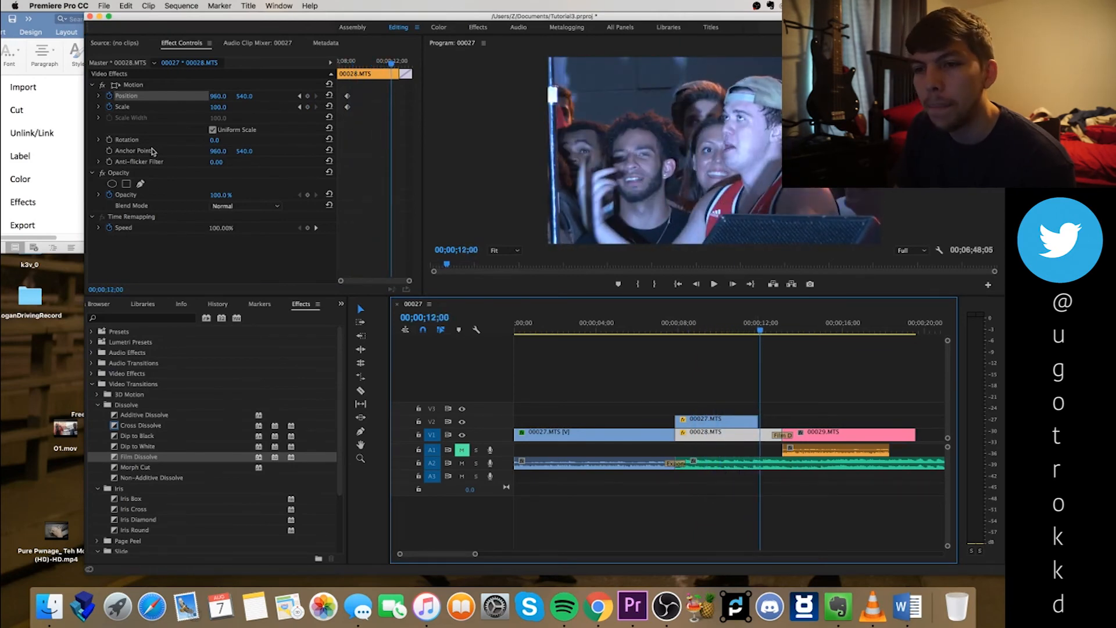
drag(217, 109, 268, 96)
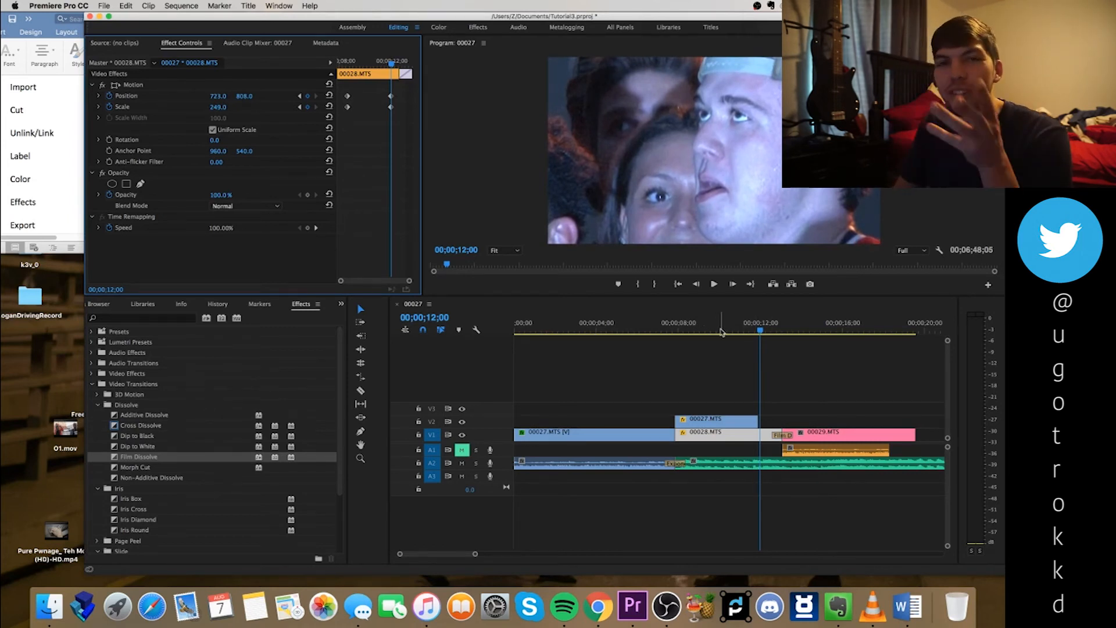
Step: Play the keyframed zoom on 00028.MTS into 00029.MTS, stopping at 00;00;13;26
click(660, 332)
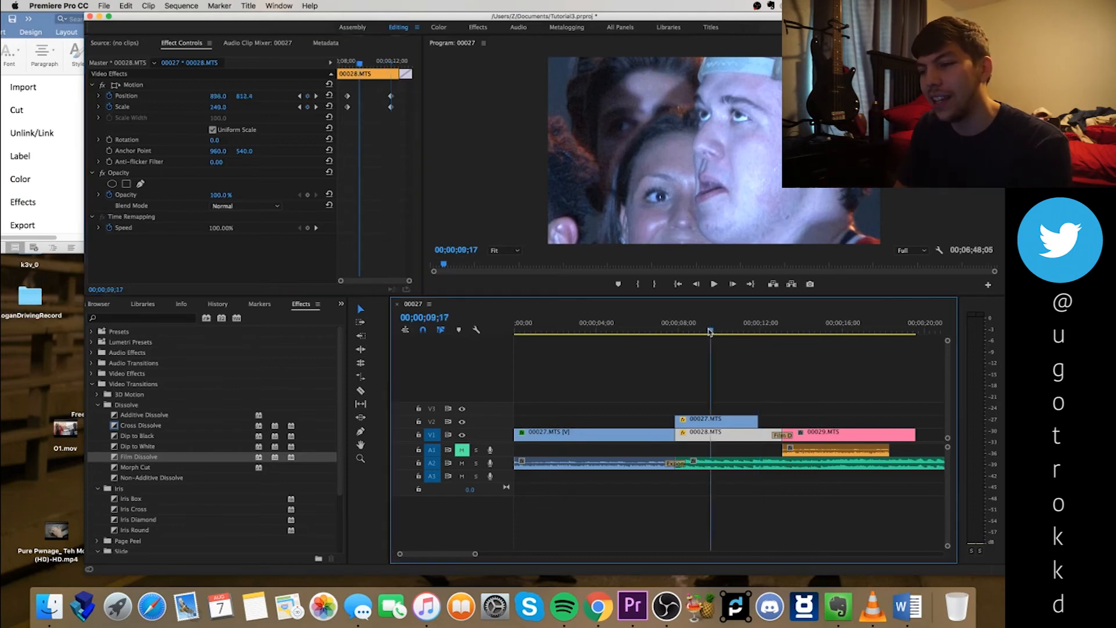
key(space)
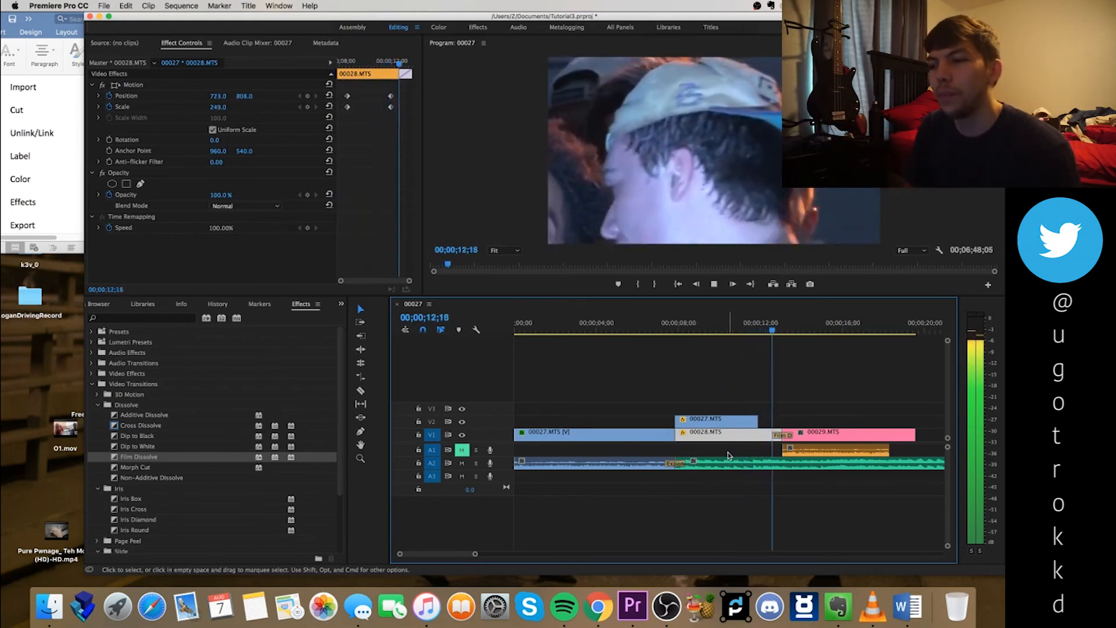
key(space)
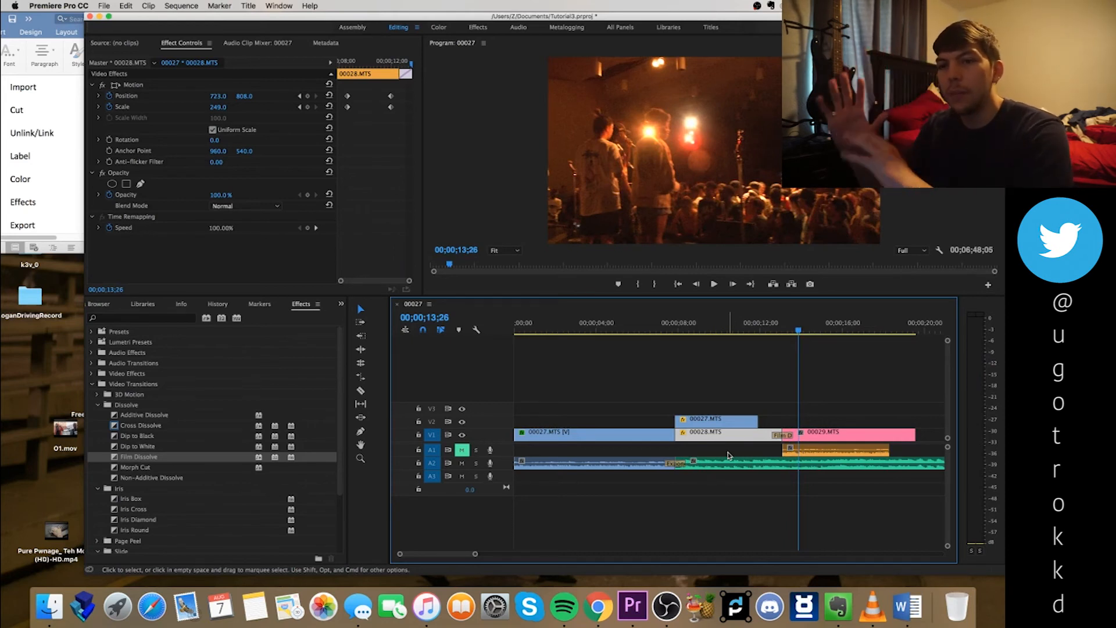
Step: Inspect 00027.MTS on V1 and play briefly from the sequence start, leaving the playhead at 00;00;00;00 and no clip selected
click(782, 405)
drag(716, 324, 636, 351)
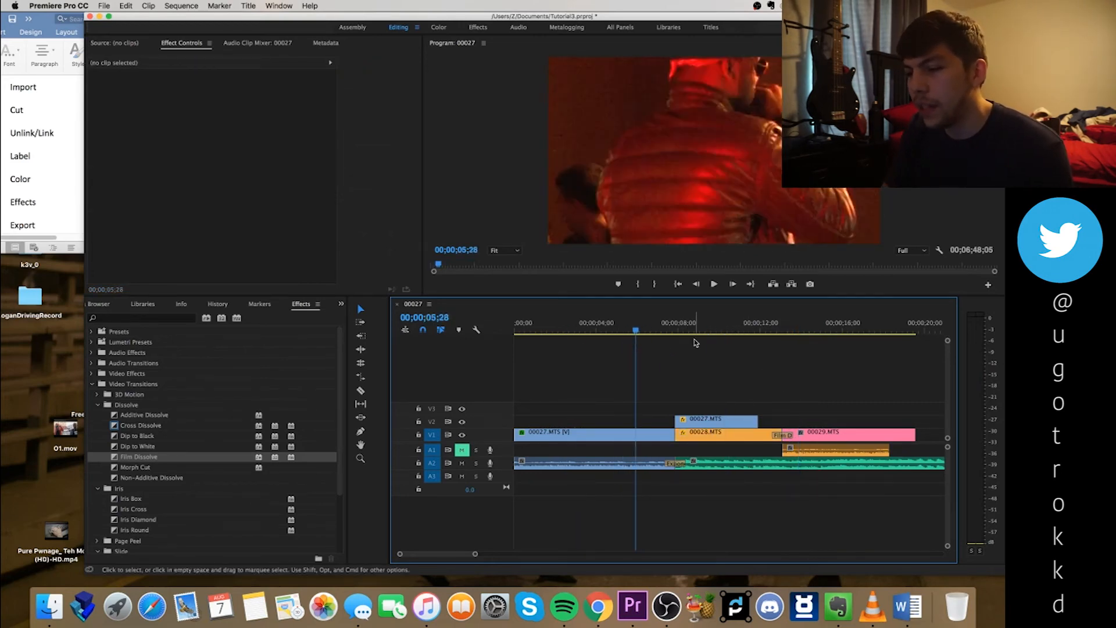
key(minus)
key(minus)
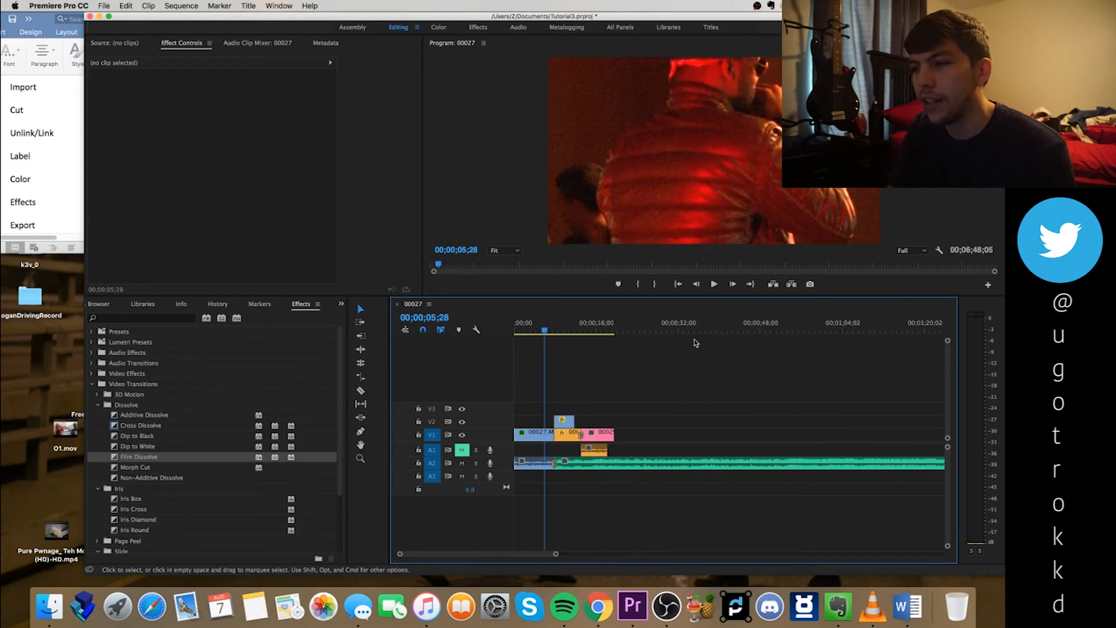
click(535, 434)
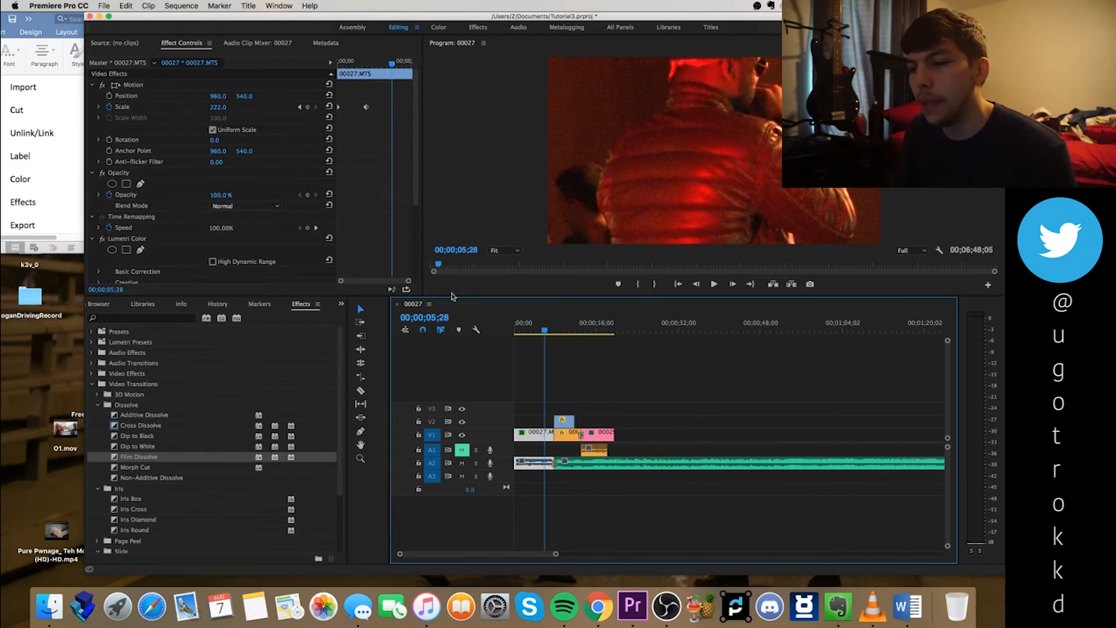
drag(546, 331, 500, 332)
key(space)
key(space)
click(536, 340)
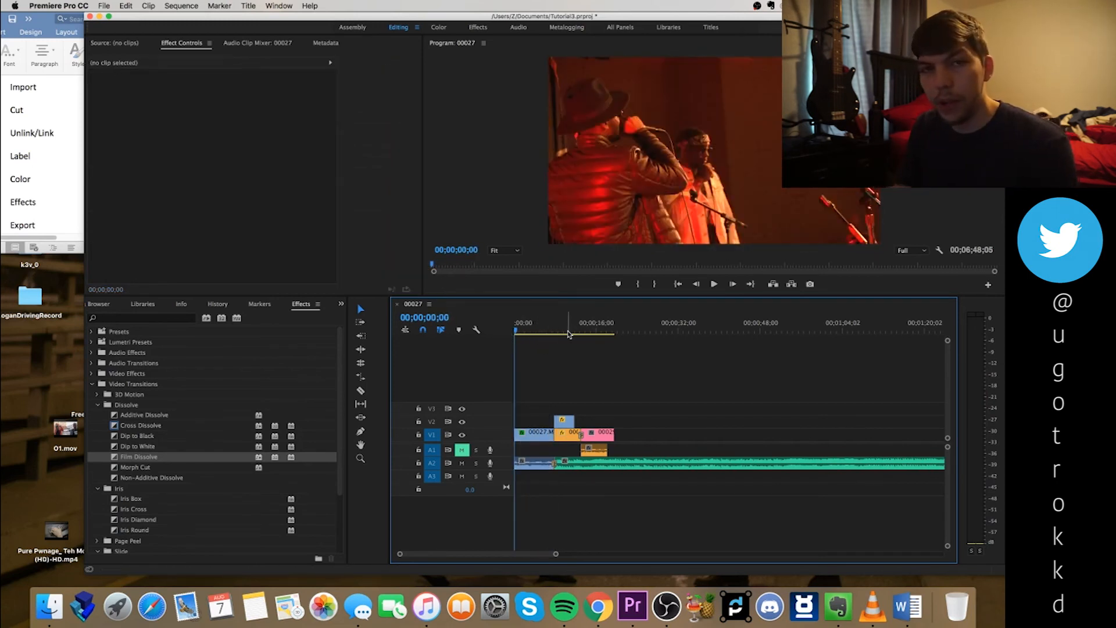
Step: Mark the sequence's In point at 00;00;00;00
key(=)
key(=)
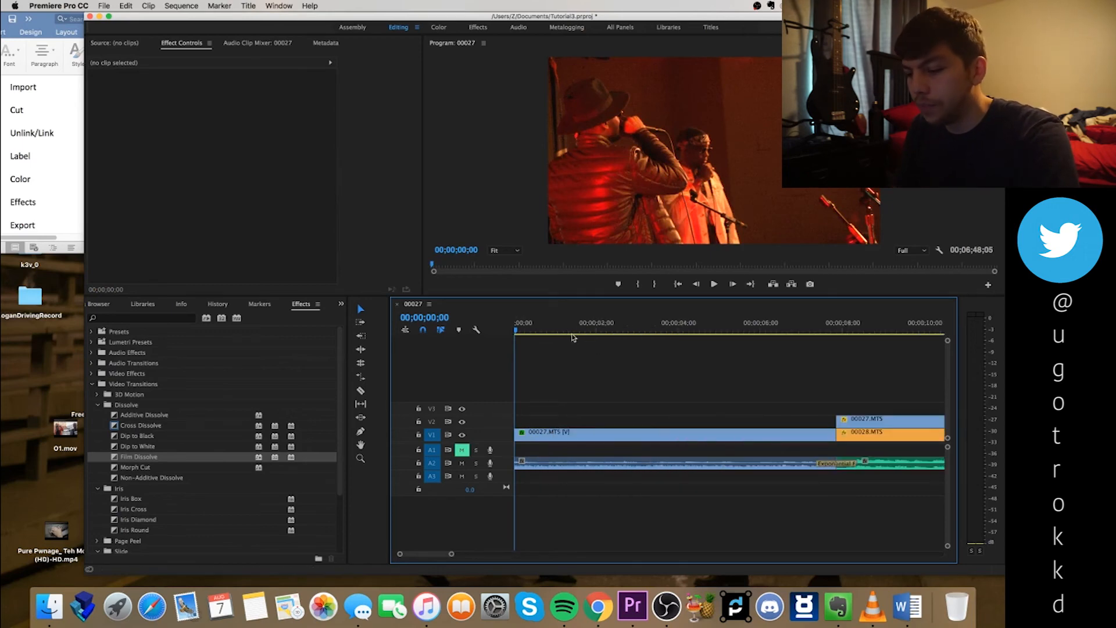
drag(540, 316, 501, 345)
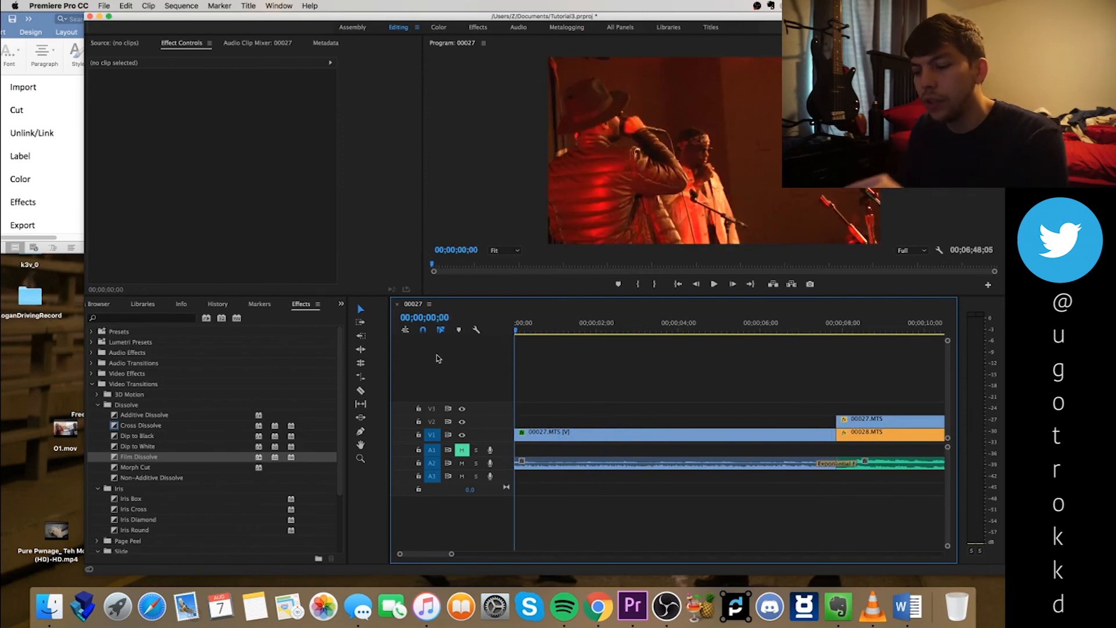
key(i)
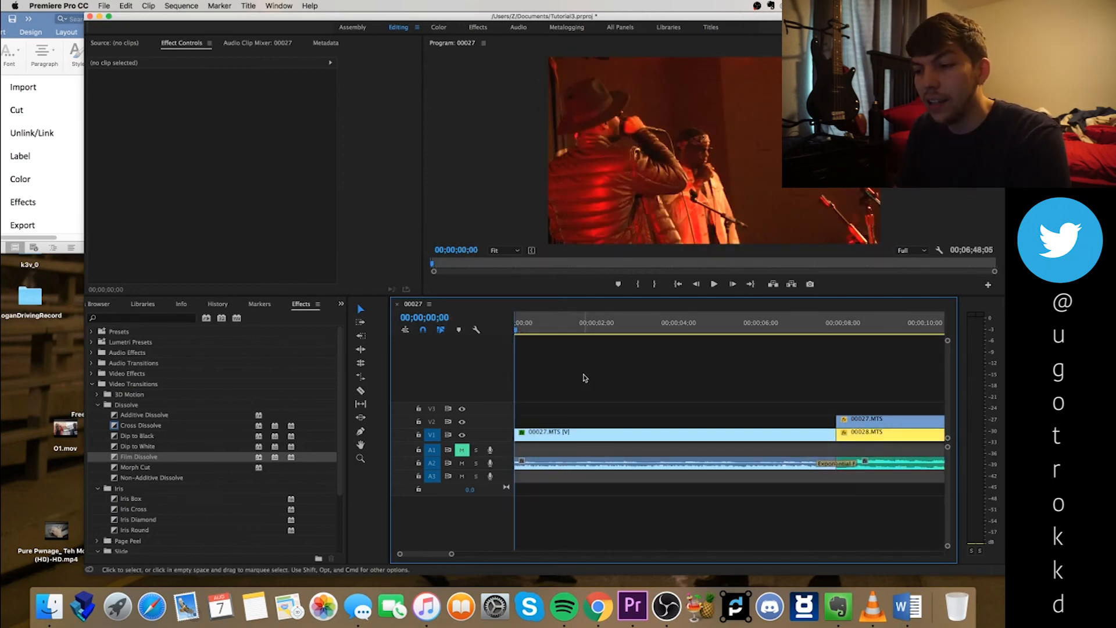
Step: Mark the sequence's Out point at 00;00;19;17, at the end of 00029.MTS on V1
key(minus)
key(minus)
key(minus)
key(minus)
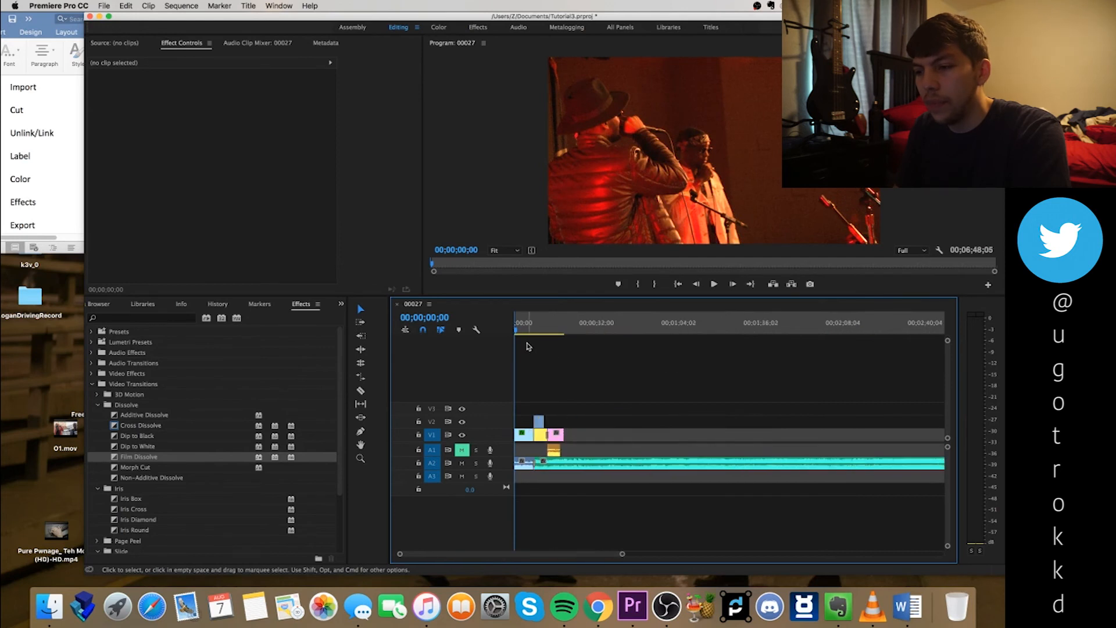
drag(543, 330, 566, 331)
key(equal)
key(equal)
key(equal)
key(equal)
key(equal)
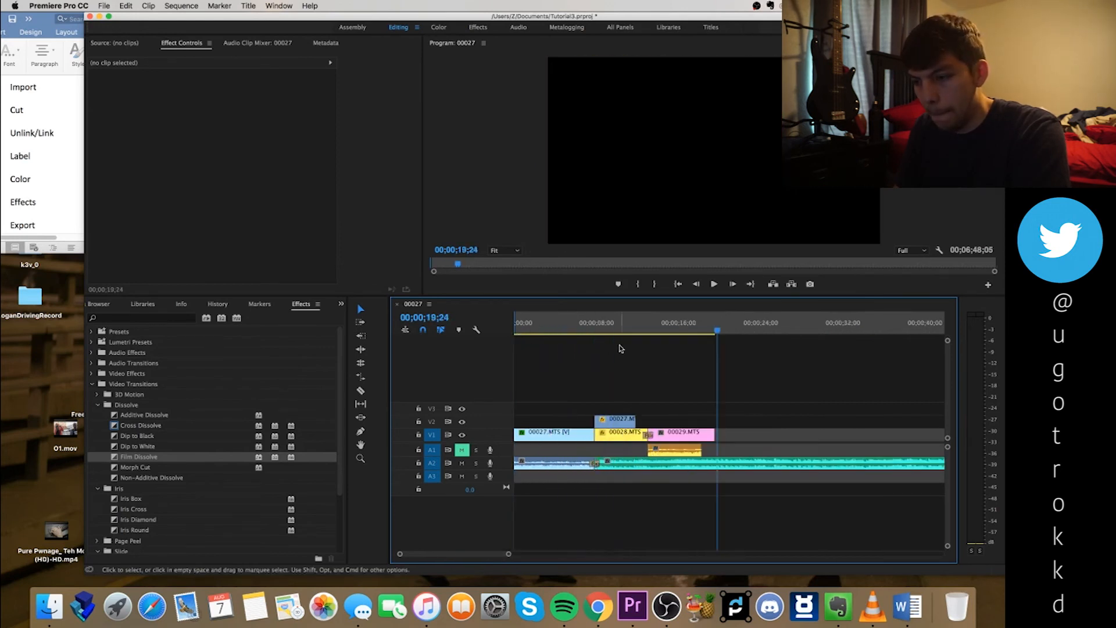
drag(709, 333, 720, 329)
key(o)
key(minus)
key(minus)
key(minus)
key(minus)
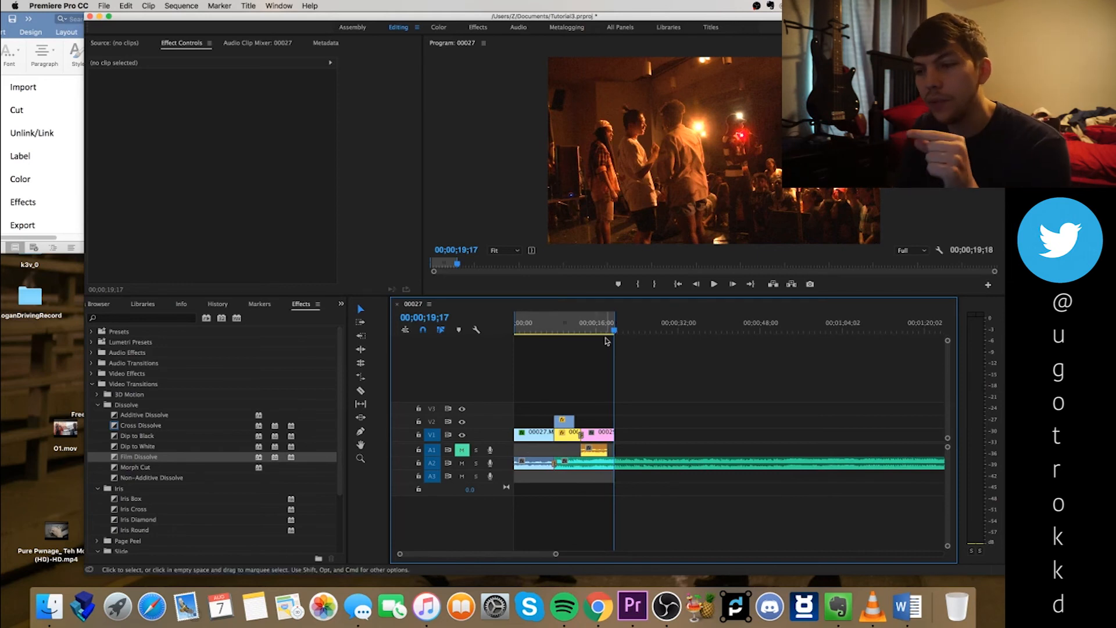
Step: Split the song on A2 at 00;00;19;18, level with the end of 00029.MTS, and delete the part after the cut
key(equal)
key(equal)
key(equal)
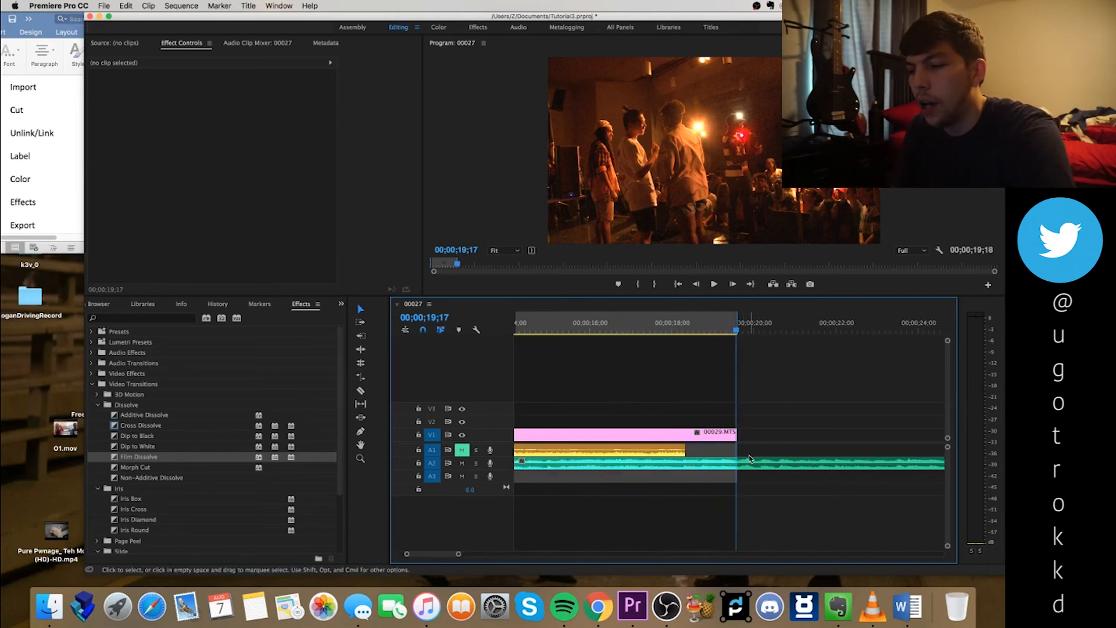
key(equal)
key(equal)
key(equal)
click(760, 465)
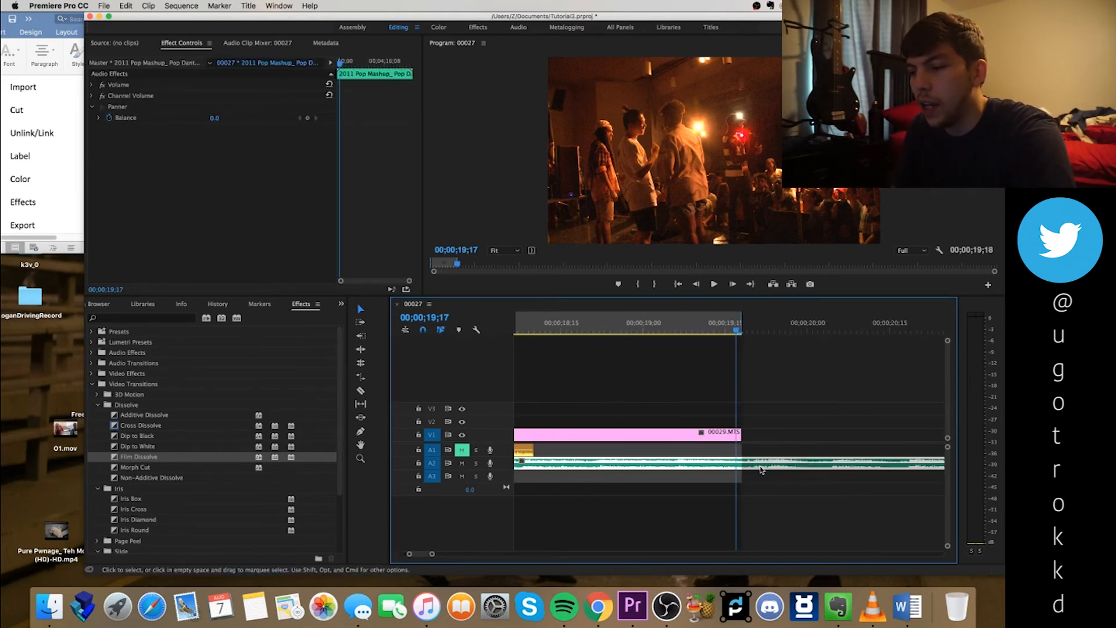
drag(736, 332, 742, 333)
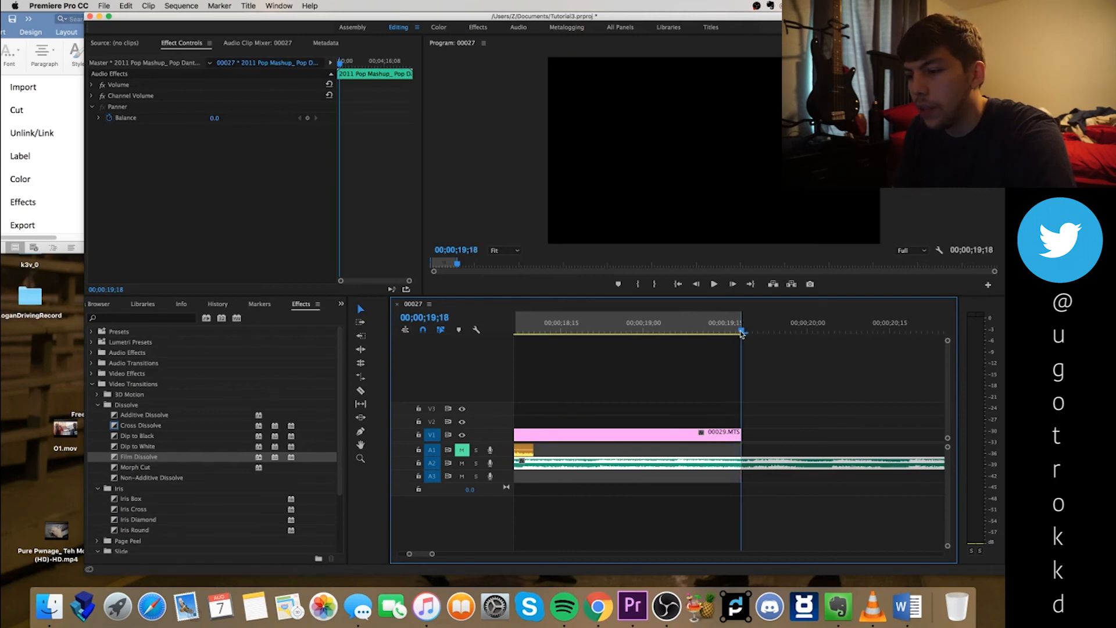
key(super+k)
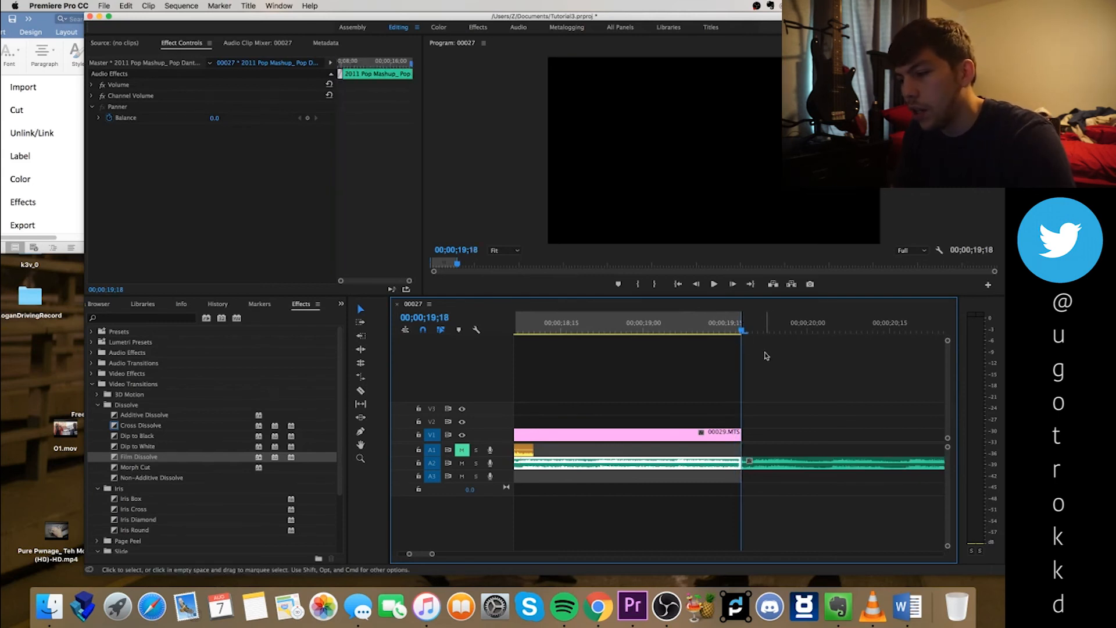
click(782, 457)
key(Delete)
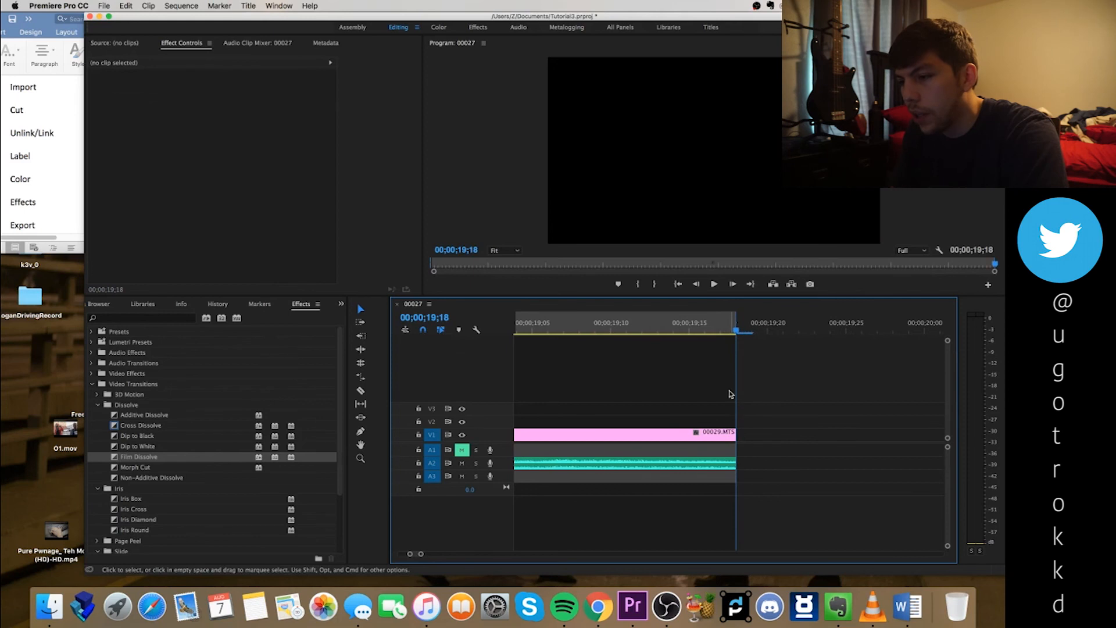
Step: Search the effects for "dip" and apply the Dip to Black transition to the end of 00029.MTS on V1
key(minus)
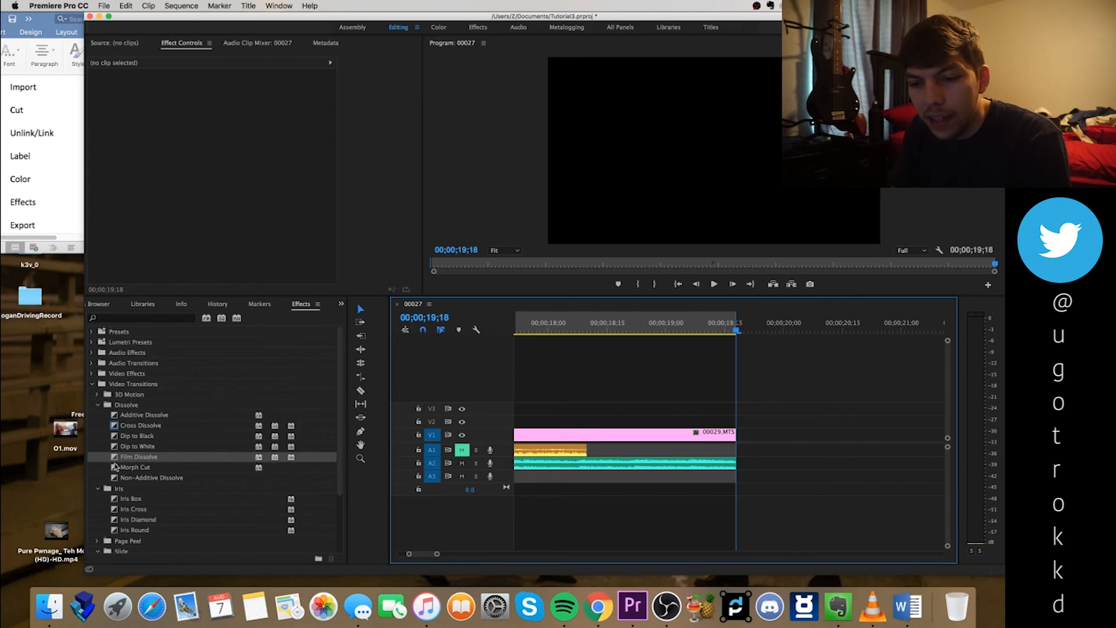
click(98, 489)
click(98, 405)
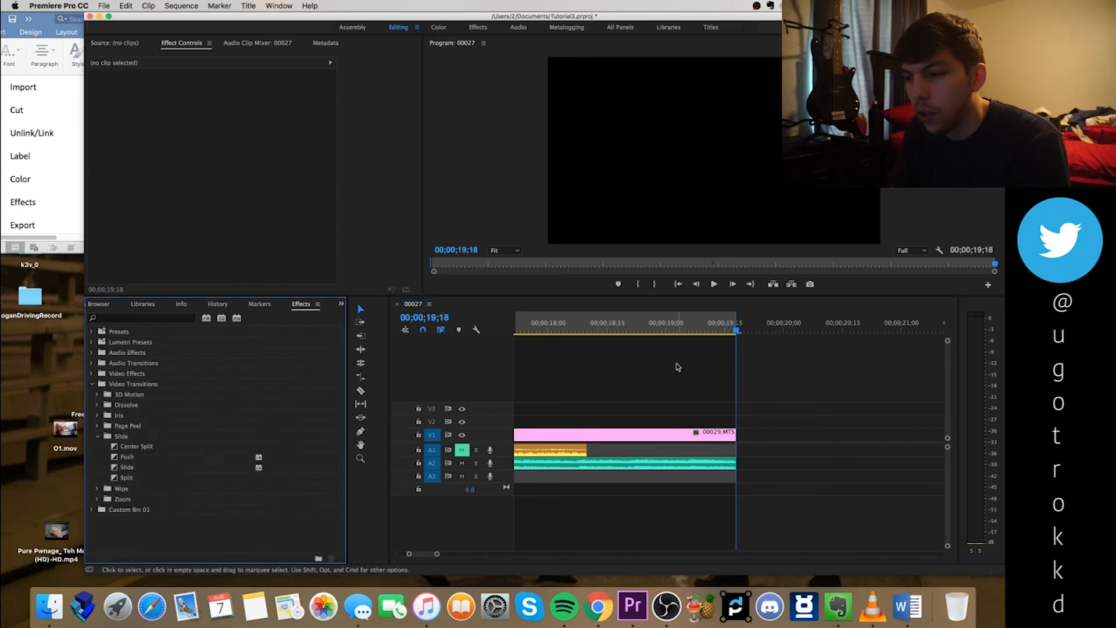
click(689, 331)
drag(689, 331, 716, 339)
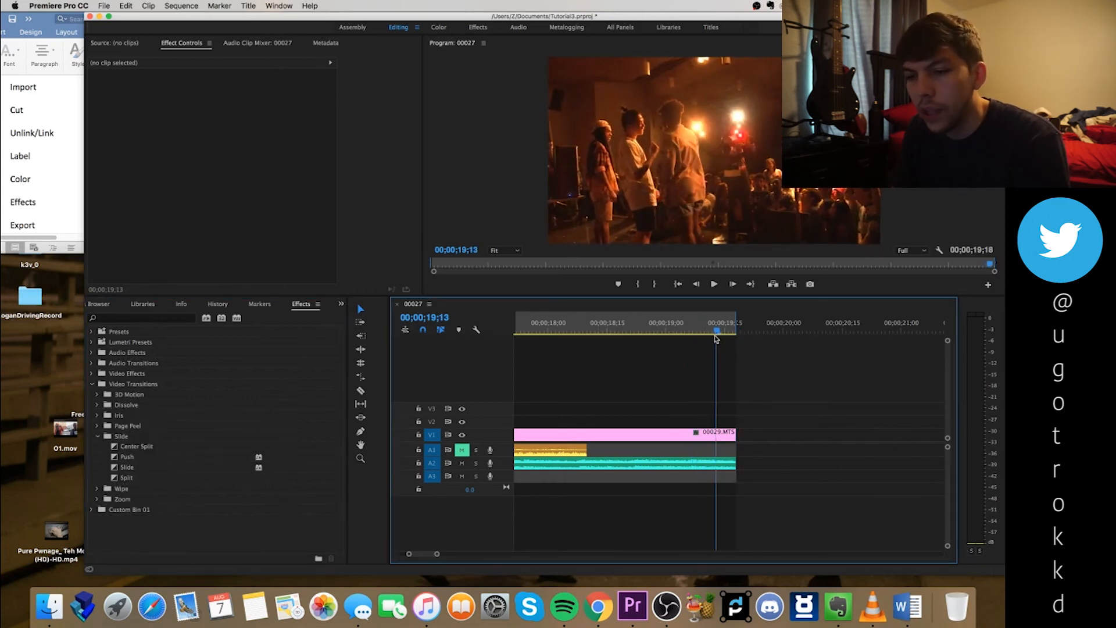
click(99, 436)
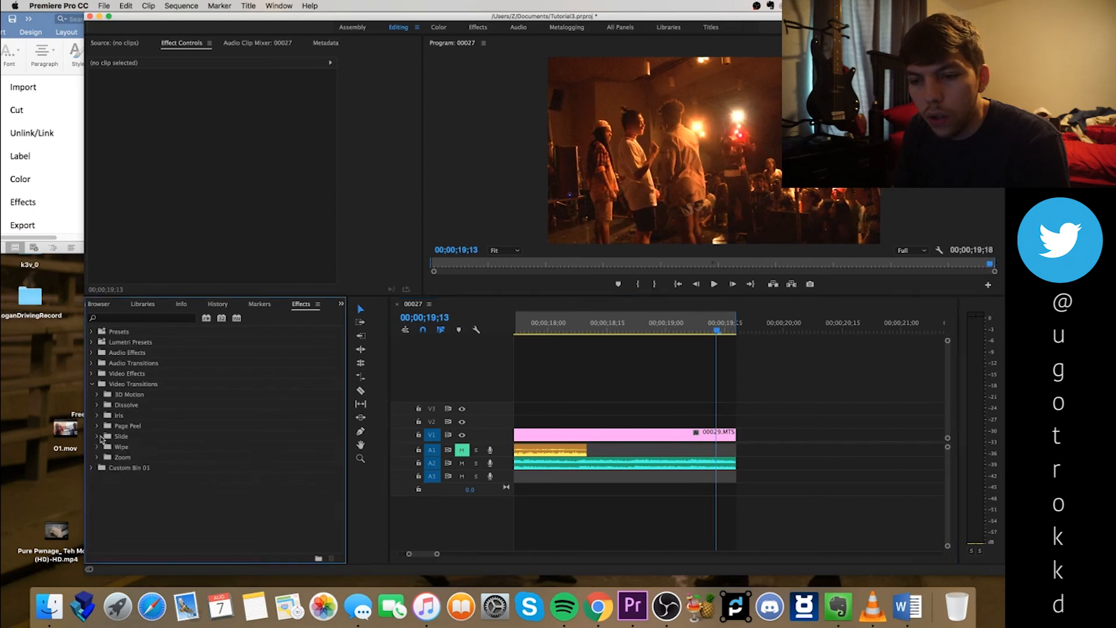
click(136, 318)
text(dip)
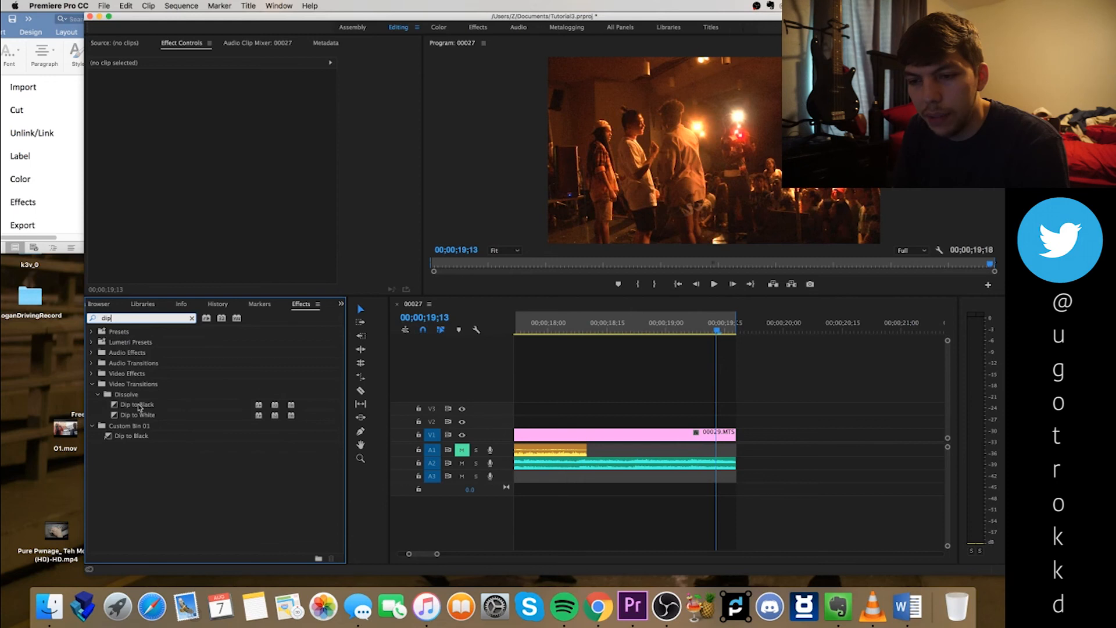
drag(138, 405, 627, 424)
drag(734, 445, 735, 445)
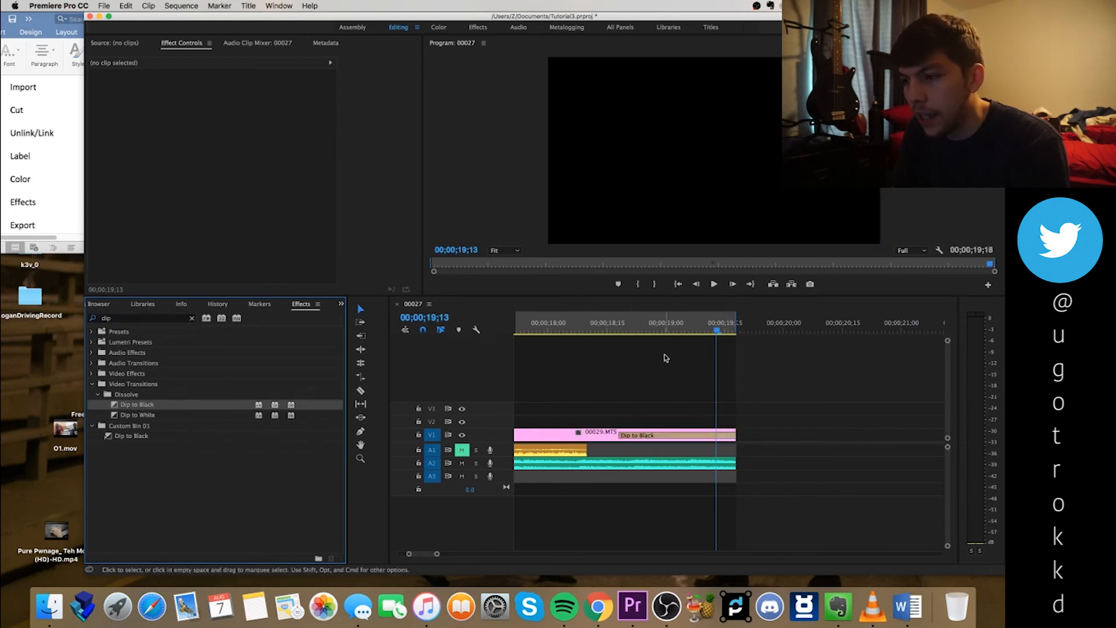
Step: Play across the Dip to Black at the end of 00029.MTS to check the fade
click(616, 321)
key(space)
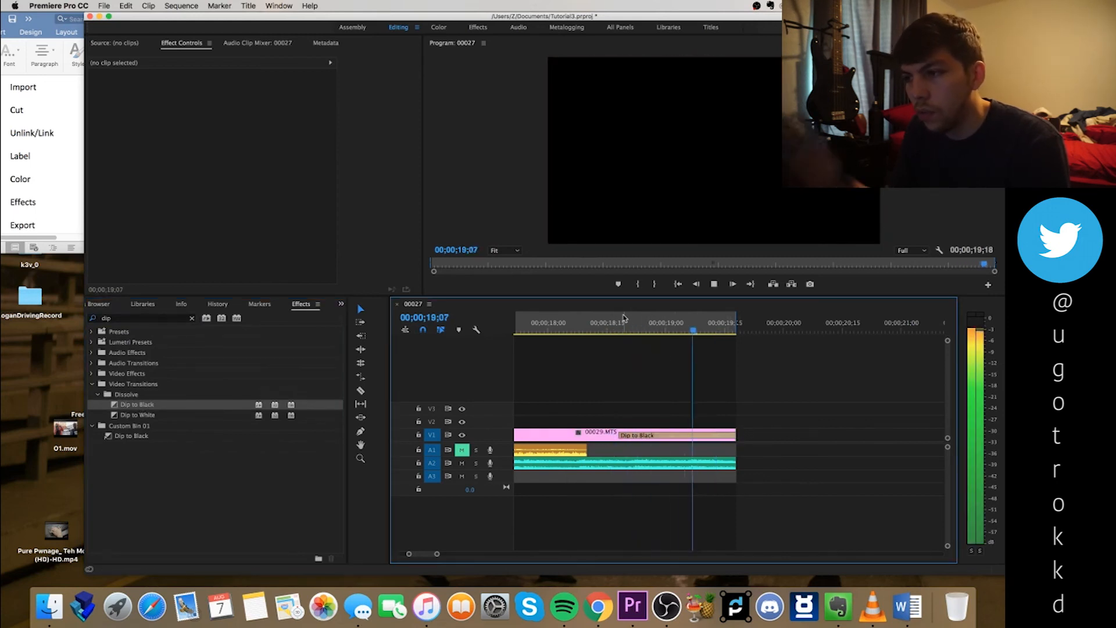
key(space)
key(space)
Step: Return to the end of the sequence and place the playhead at 00;00;19;05, inside the Dip to Black transition
key(minus)
key(minus)
key(minus)
key(minus)
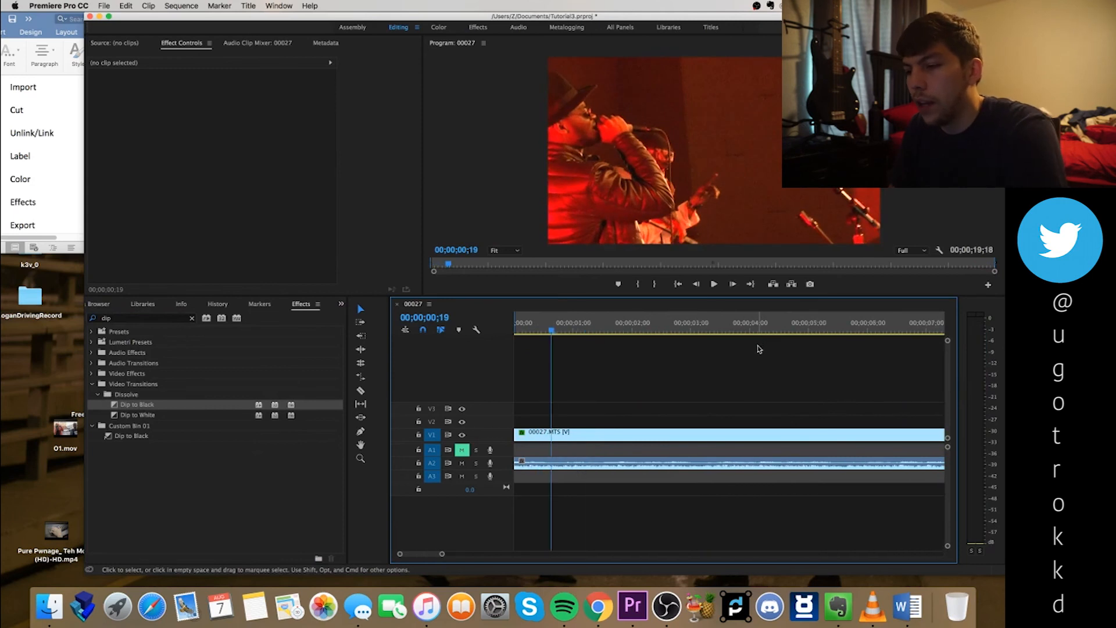
drag(647, 329, 611, 330)
key(equal)
key(equal)
key(equal)
key(minus)
key(minus)
drag(775, 330, 799, 329)
key(equal)
key(equal)
key(equal)
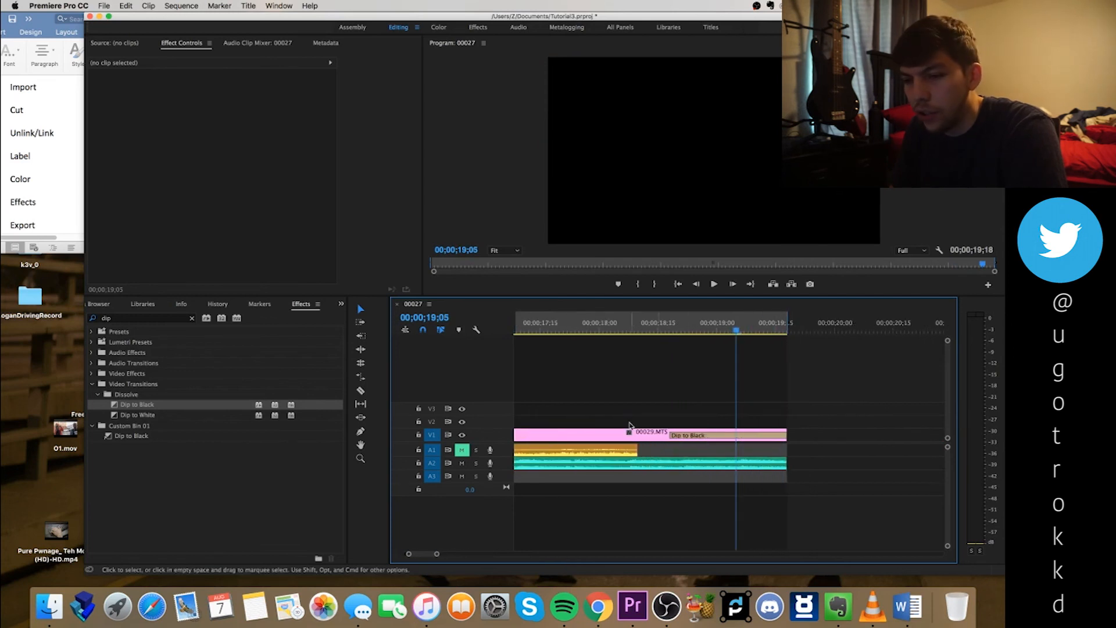
Step: Search the effects for "fade" and apply the Exponential Fade audio transition to the end of the song on A2
click(192, 318)
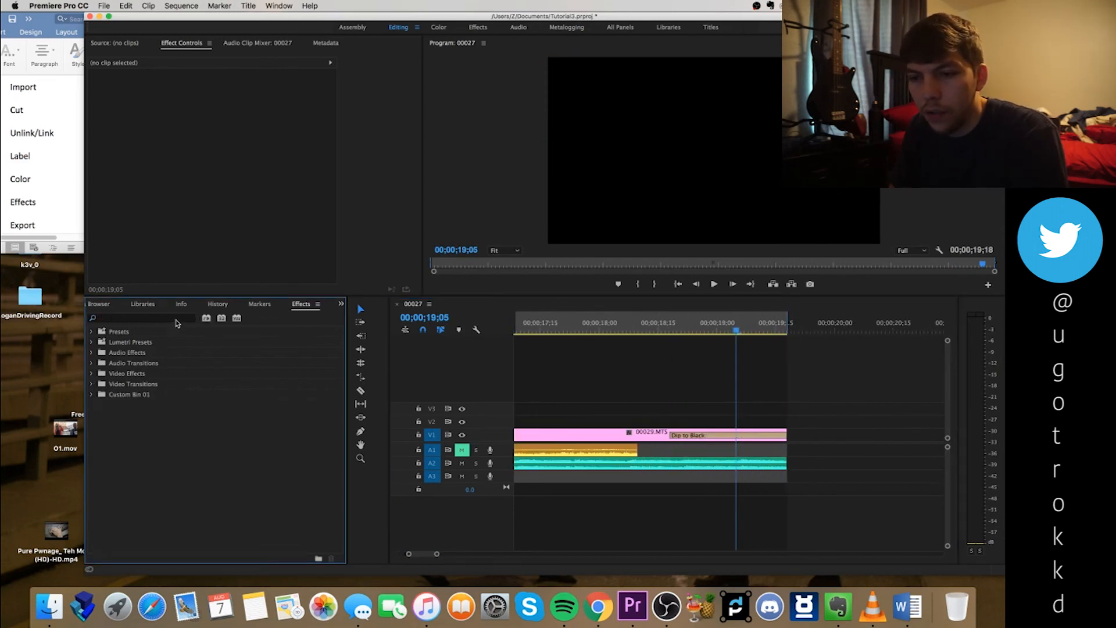
click(171, 319)
text(fade)
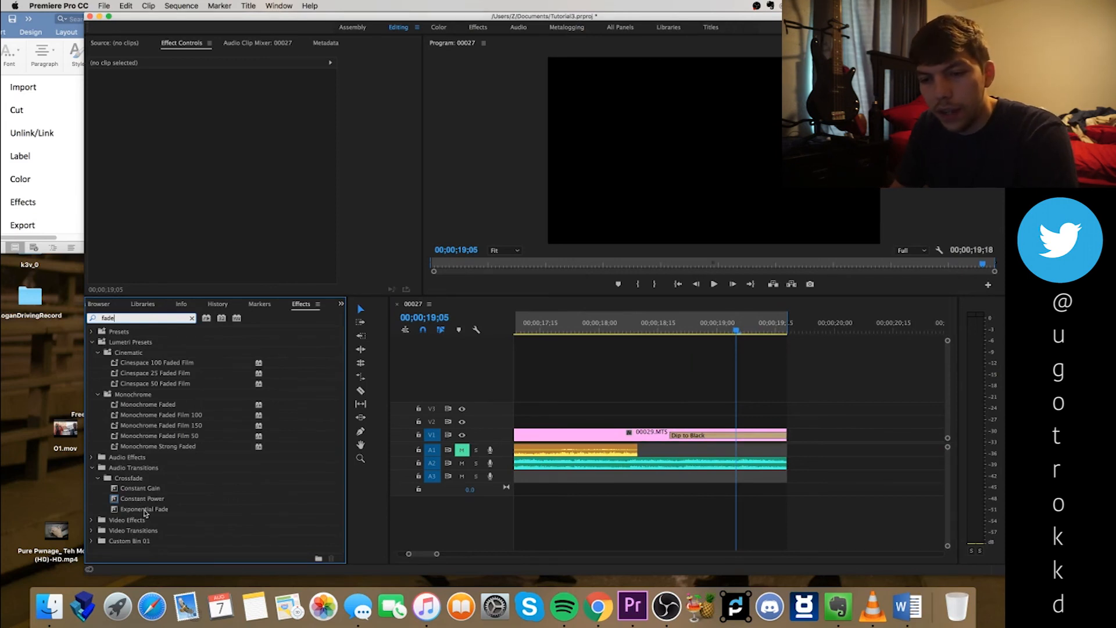
drag(145, 511, 199, 505)
drag(798, 475, 784, 464)
Step: Play the sequence from 00;00;11;03 through to its end to check the closing video and audio fades
key(minus)
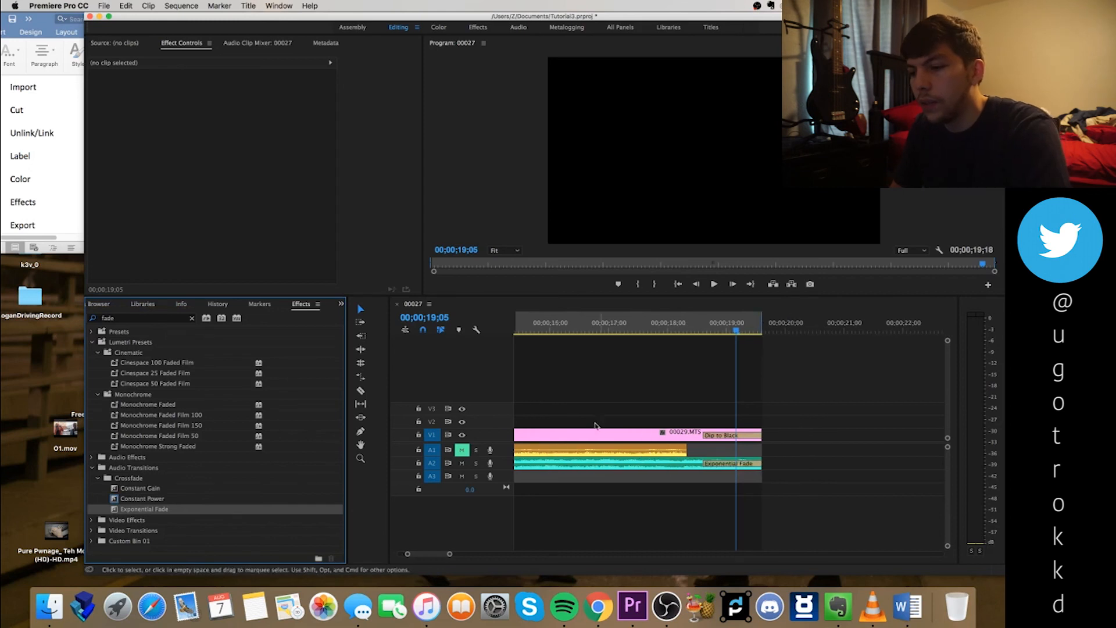
key(minus)
key(minus)
click(617, 330)
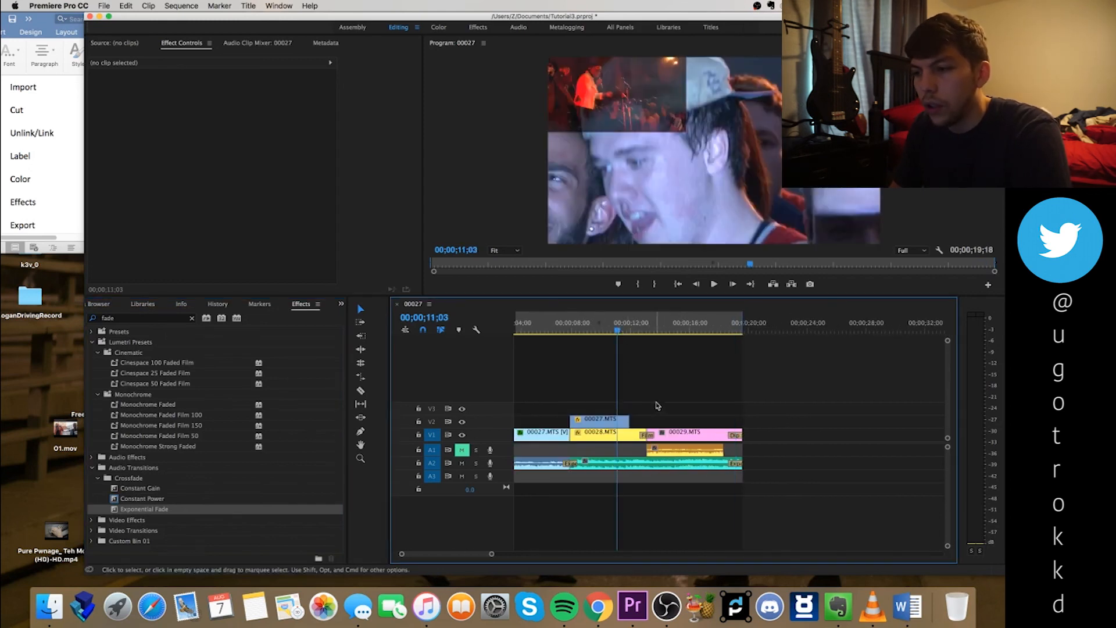
key(space)
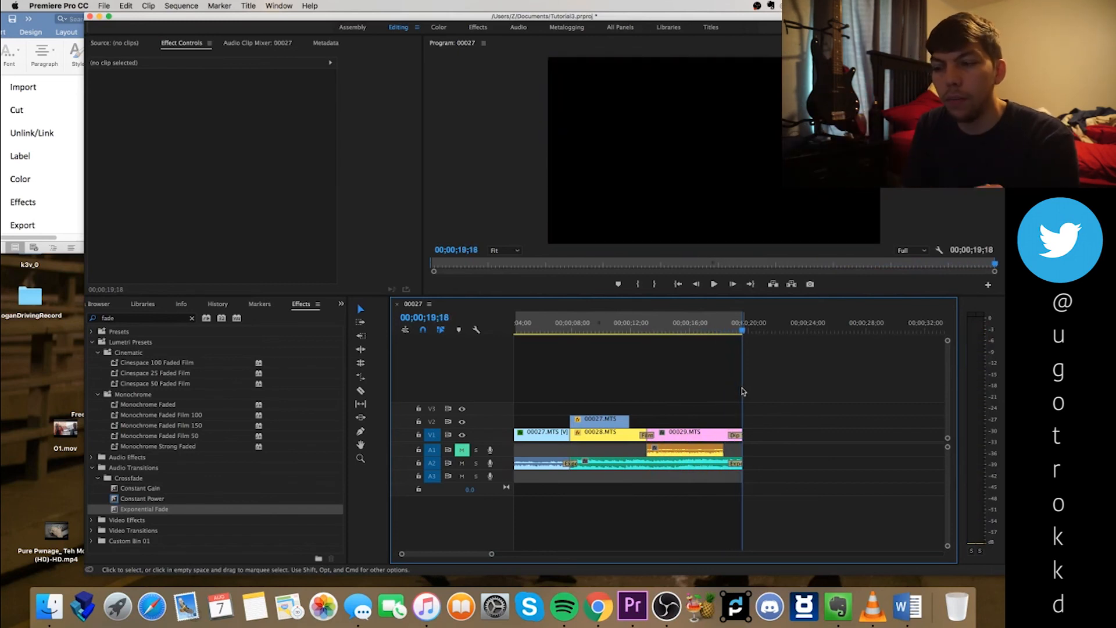
key(space)
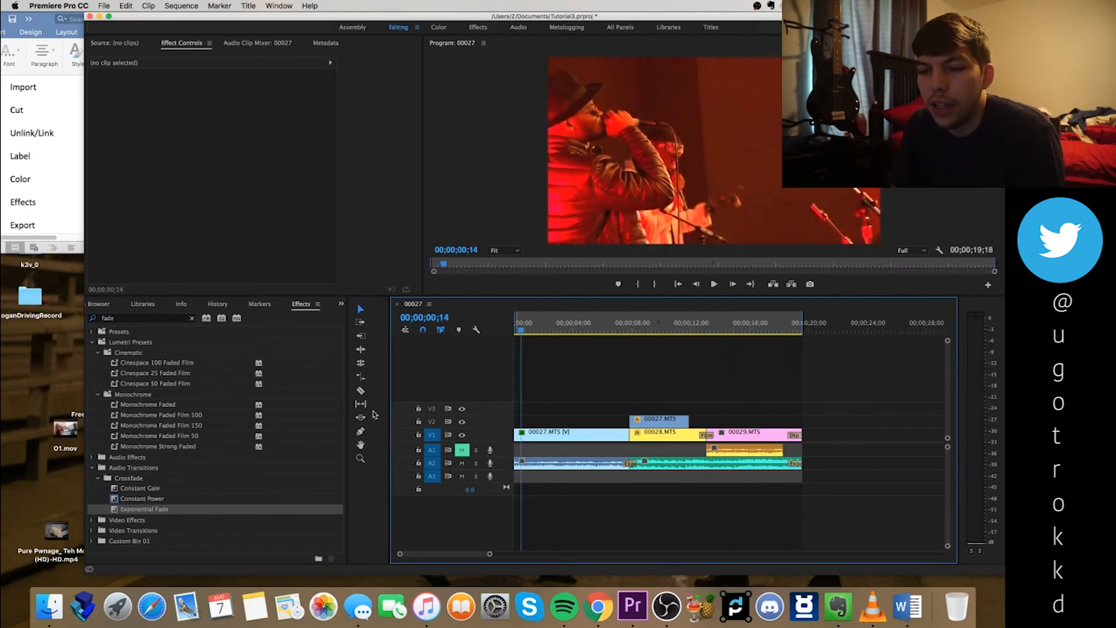
Step: Apply Exponential Fade to the start of the A2 audio and Dip to White to the start of 00027.MTS on V1
drag(164, 510, 633, 509)
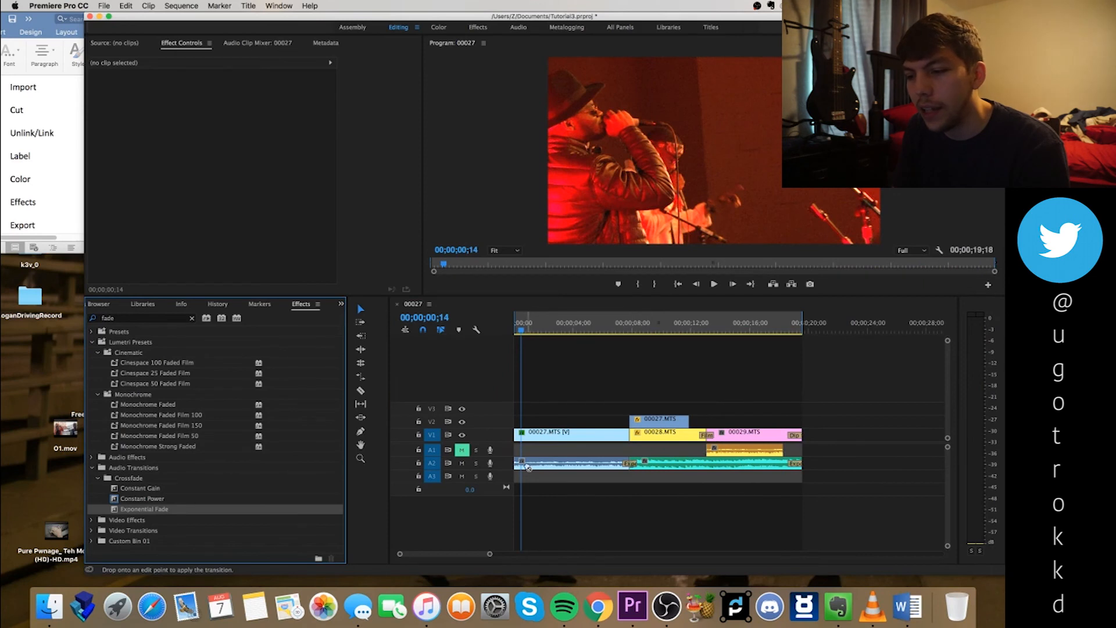
drag(521, 469, 520, 464)
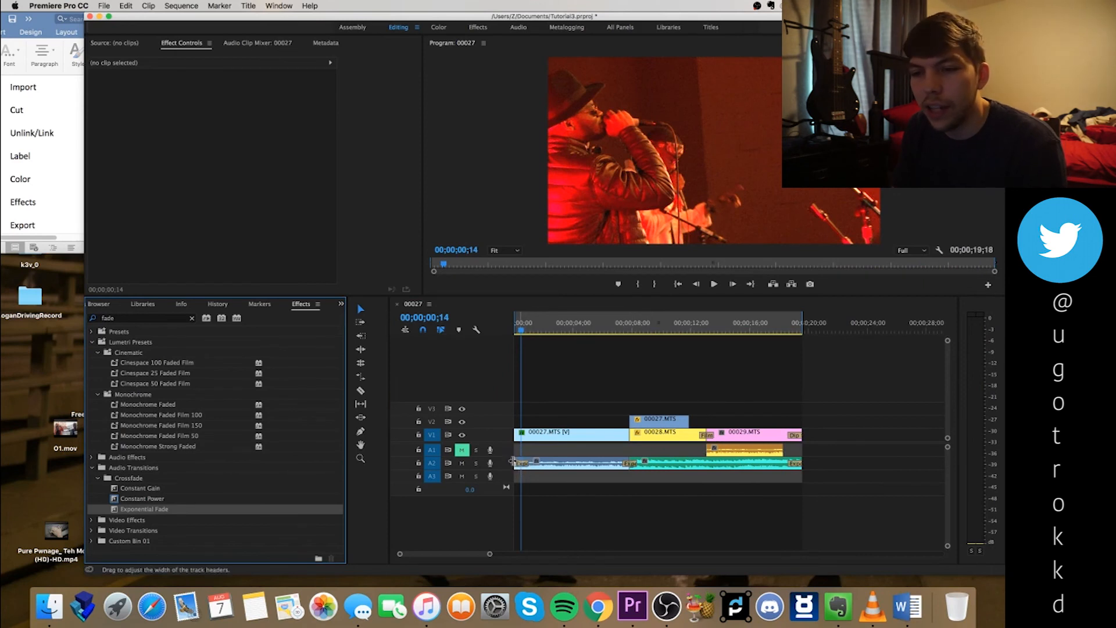
click(191, 318)
text(dip)
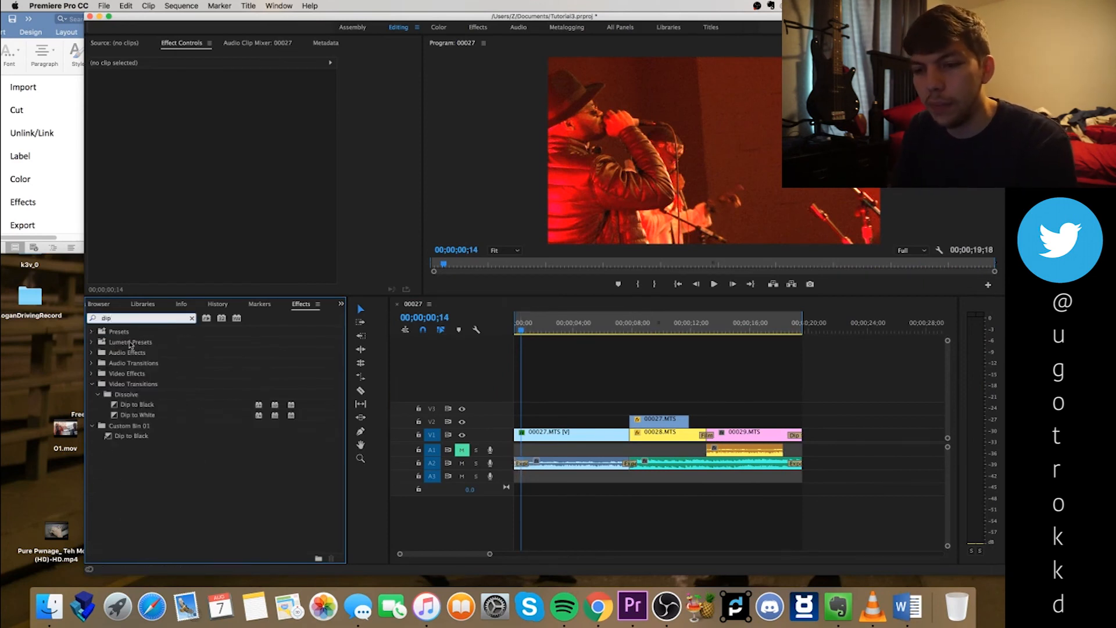
drag(135, 408, 520, 437)
Step: Play the sequence from its very start to check the opening transitions
drag(521, 329, 513, 329)
key(space)
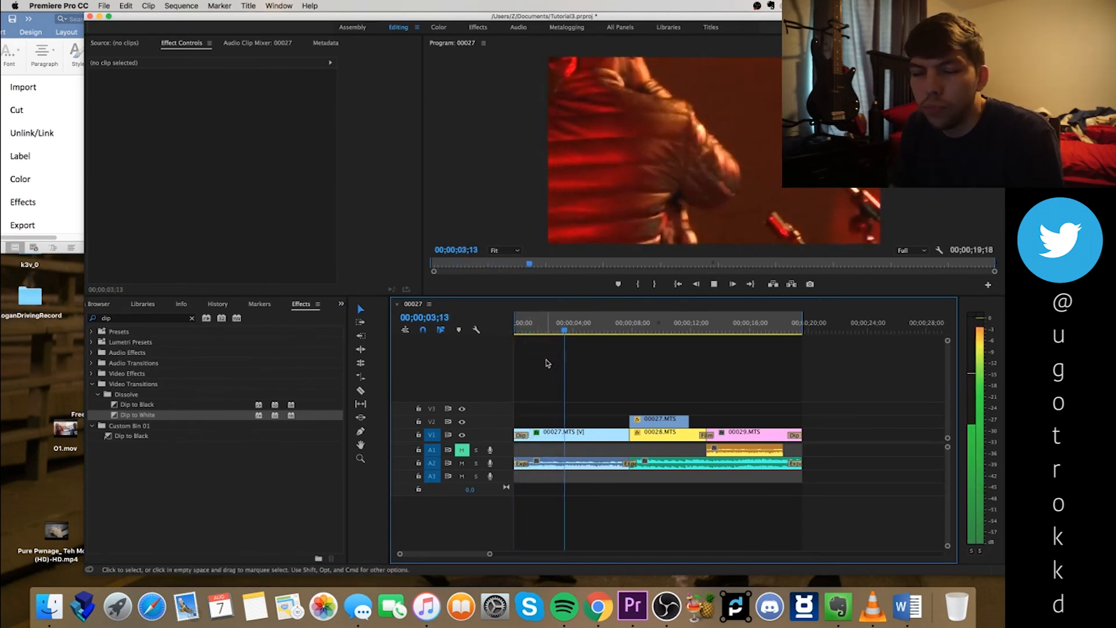
key(space)
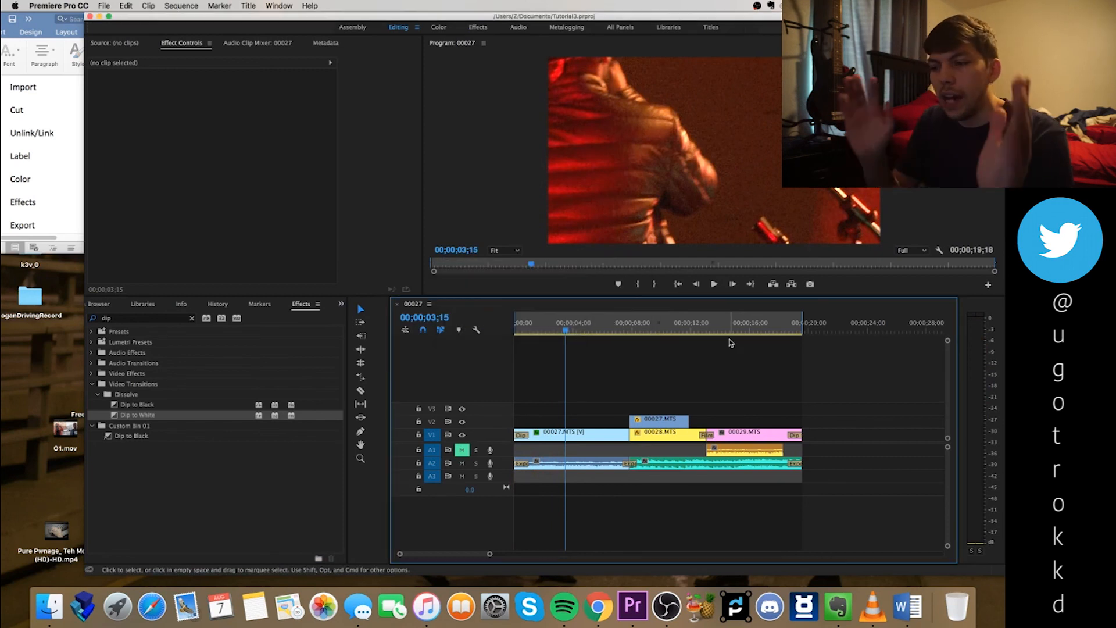
Step: Open the media export settings for the sequence and name the output file bestprojectever in Downloads
click(112, 6)
mouse_move(160, 267)
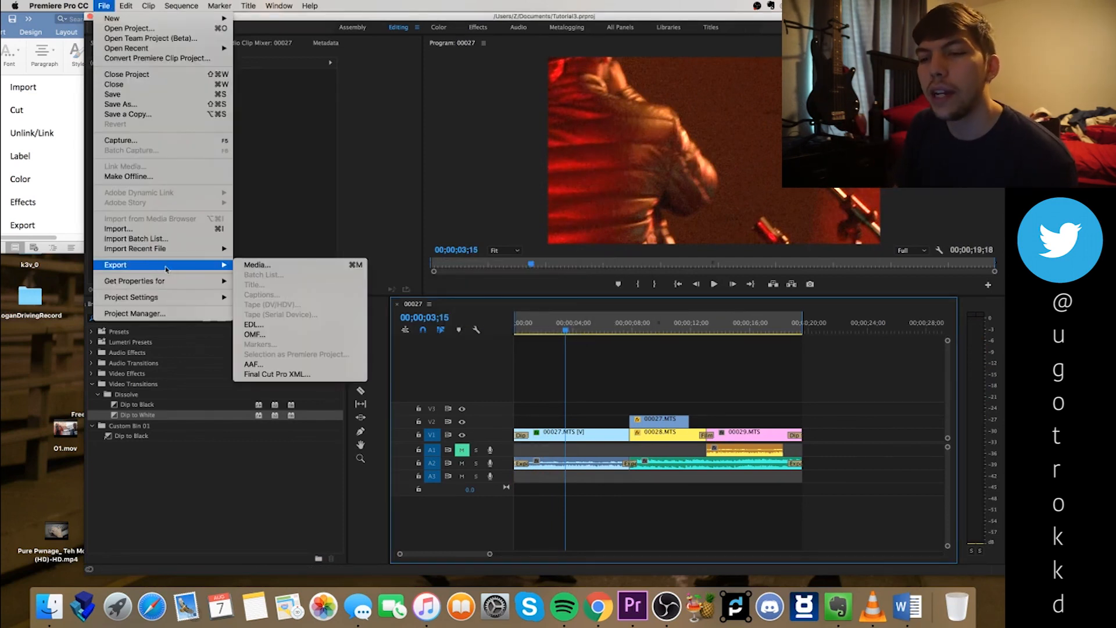
click(317, 267)
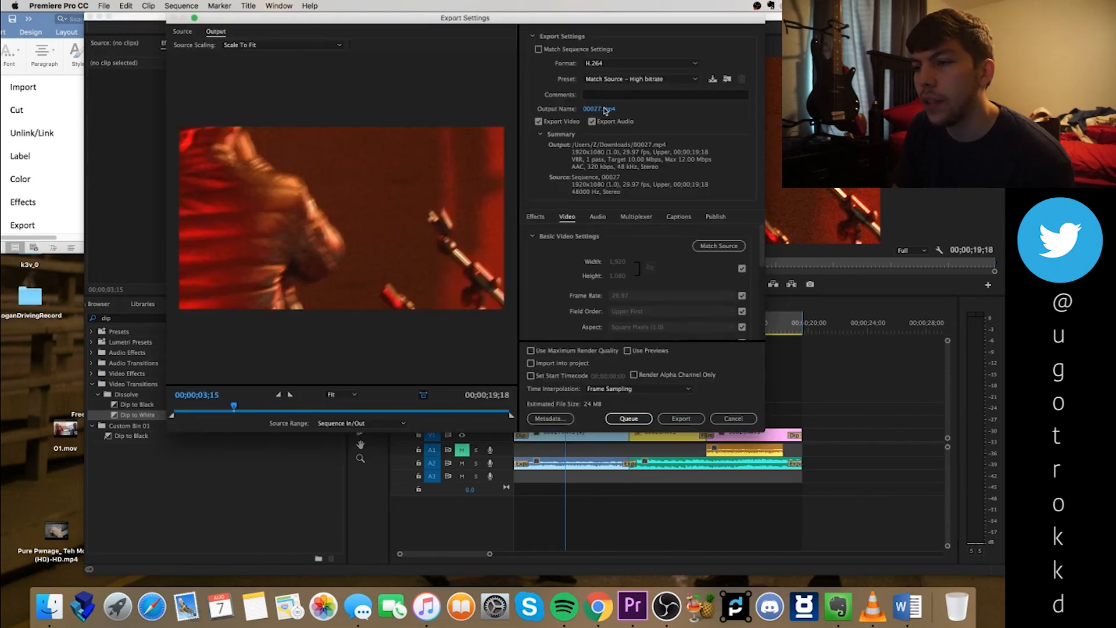
click(591, 111)
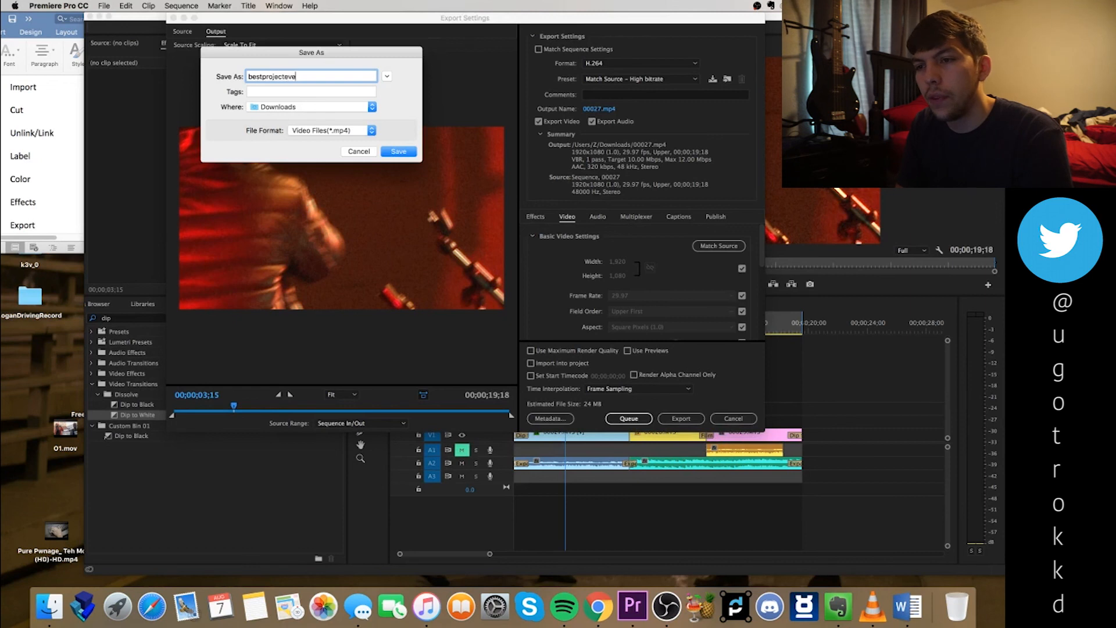
key(Return)
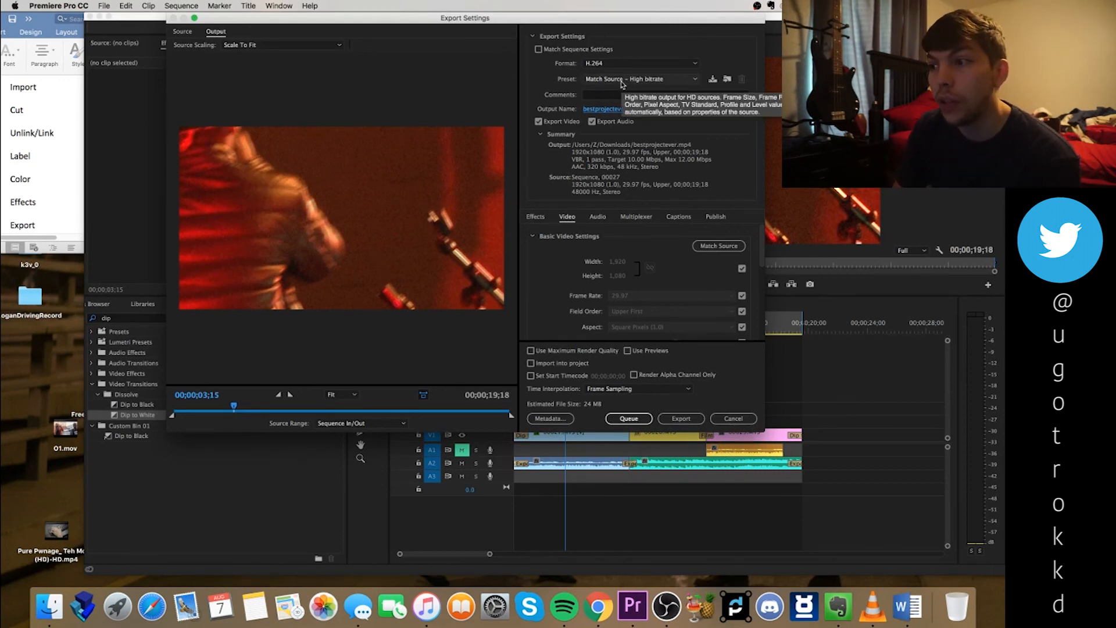
Step: Try the Match Source - Medium bitrate export preset, and switch back to Match Source - High bitrate
click(622, 81)
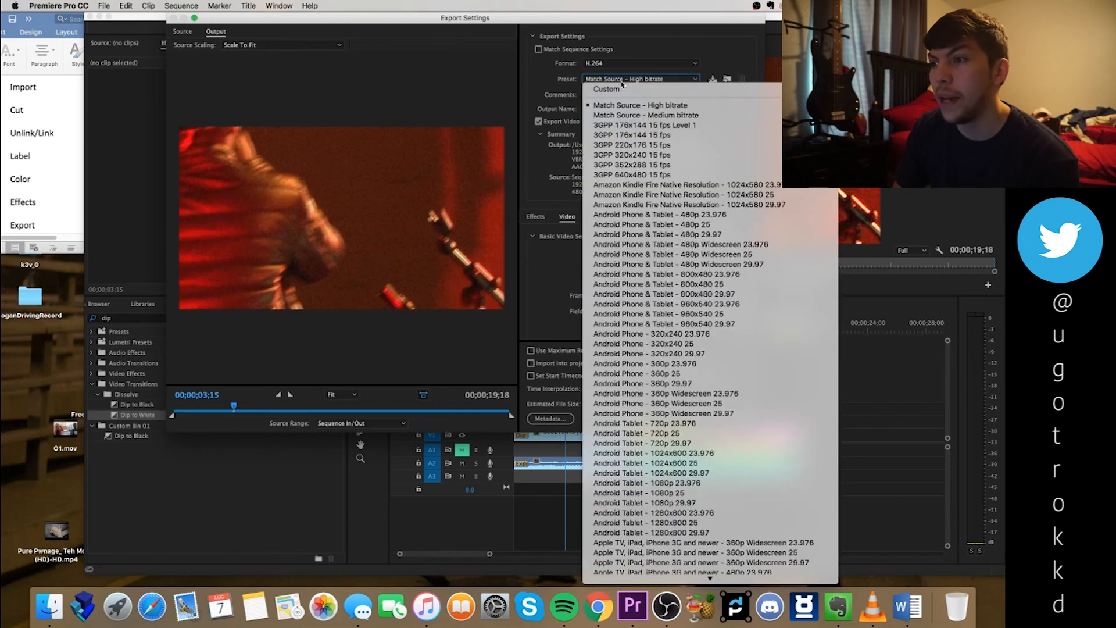
click(639, 115)
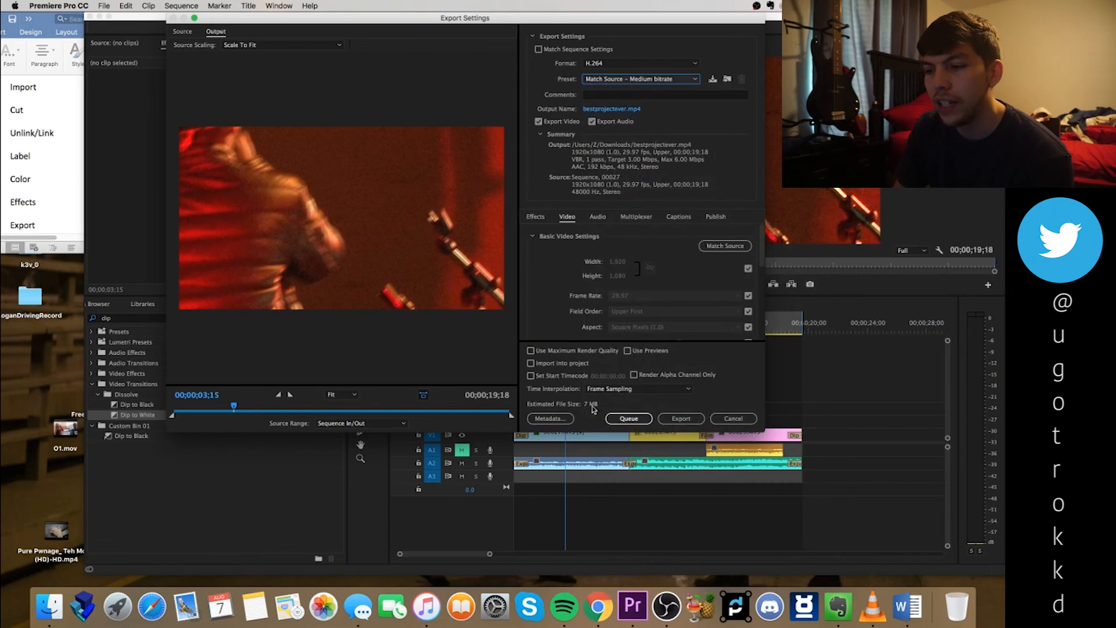
click(647, 82)
key(Up)
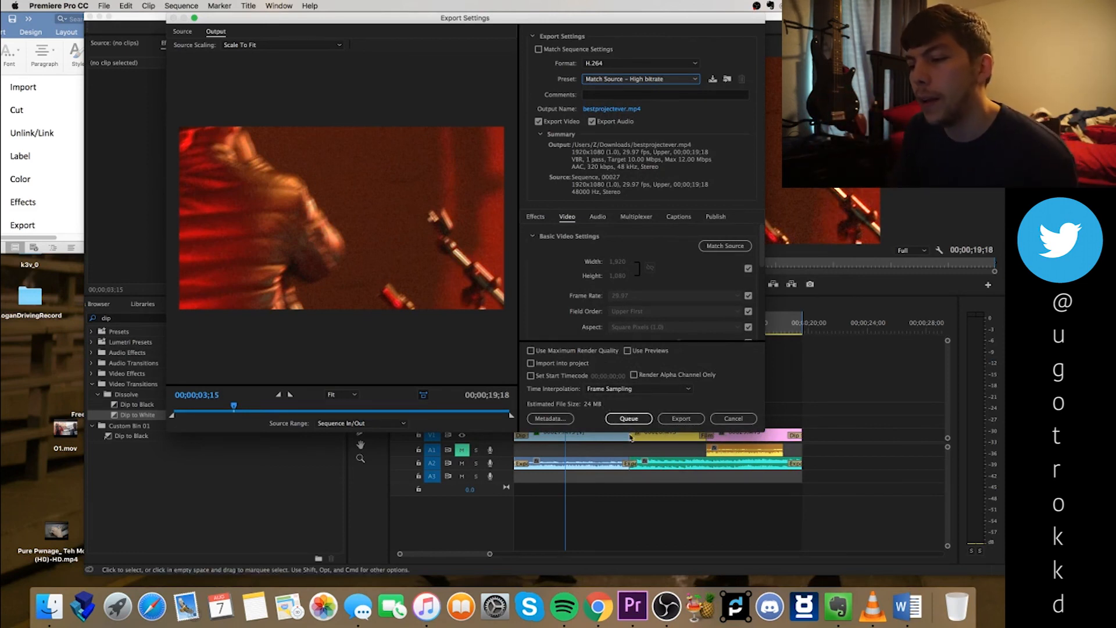
Step: Review the save location, keep bestprojectever.mp4 in Downloads, and export the sequence
click(627, 110)
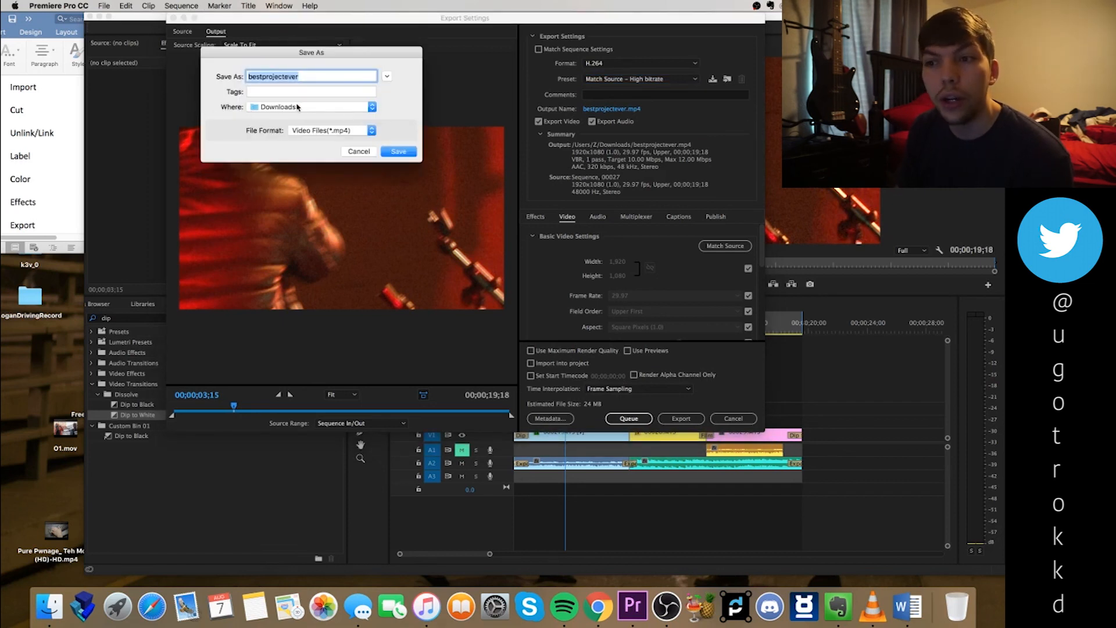
click(287, 108)
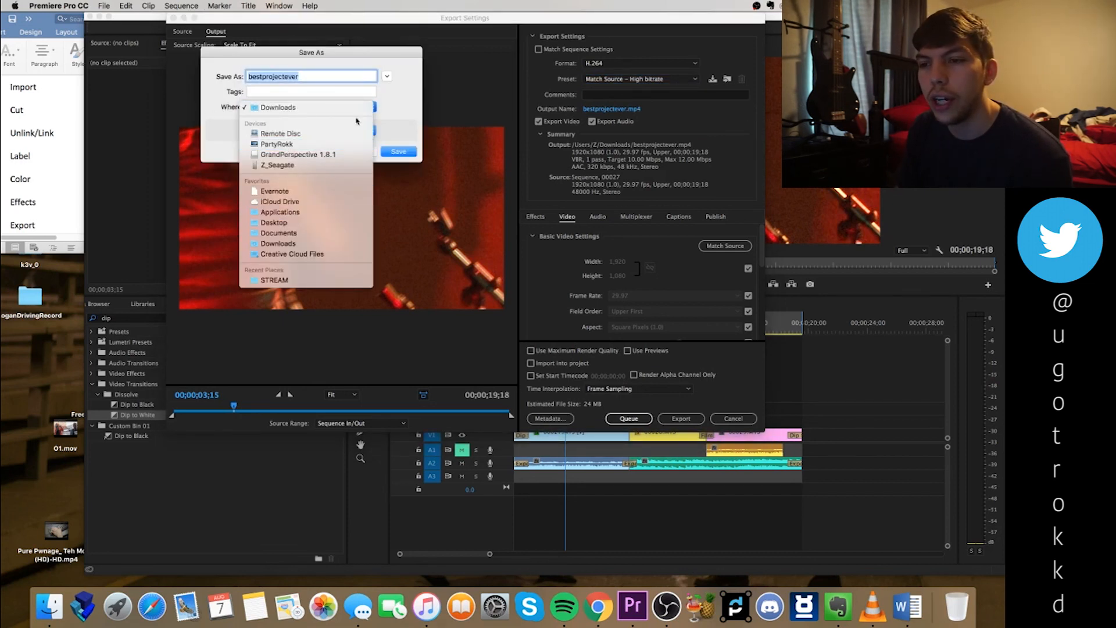
click(392, 107)
click(350, 77)
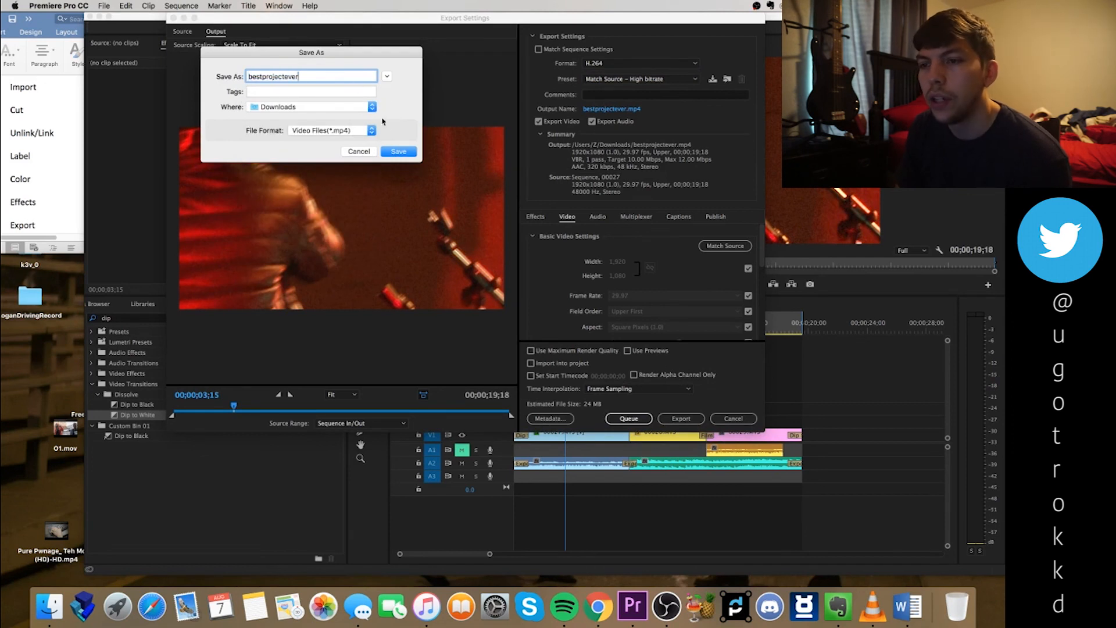
click(398, 152)
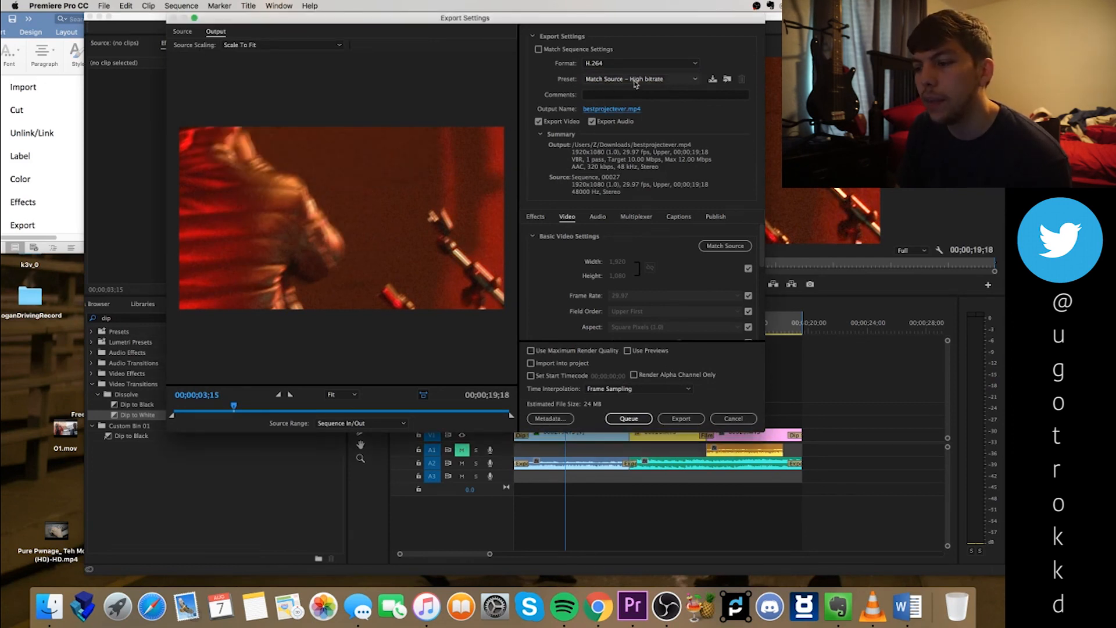
click(677, 421)
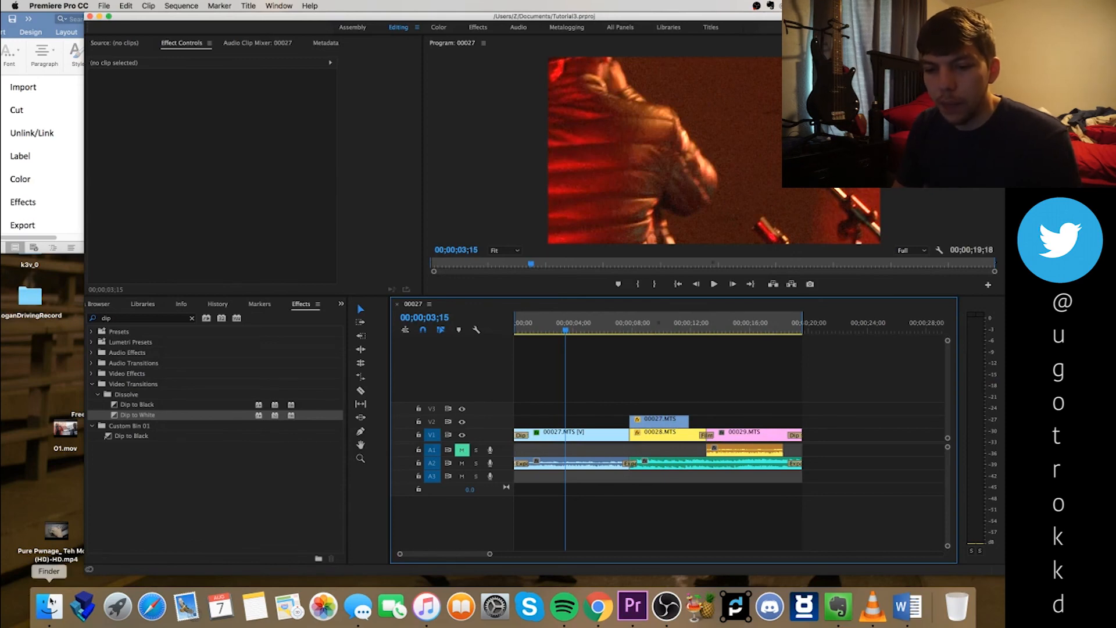
Step: Switch to Finder and open bestprojectever.mp4 from the Downloads folder
click(50, 603)
click(52, 161)
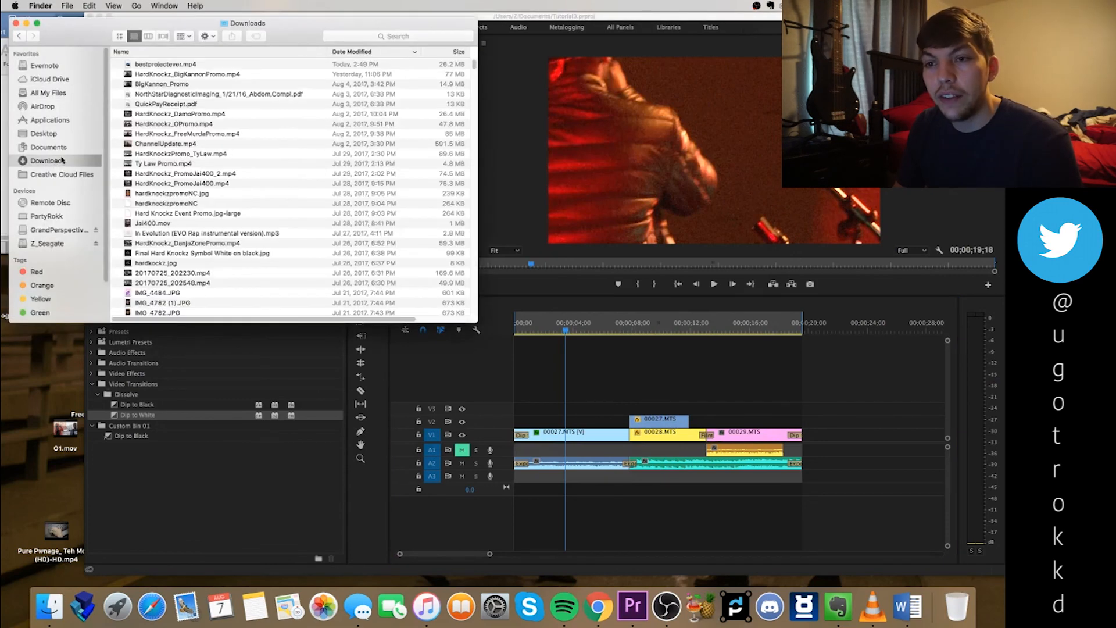
double_click(168, 65)
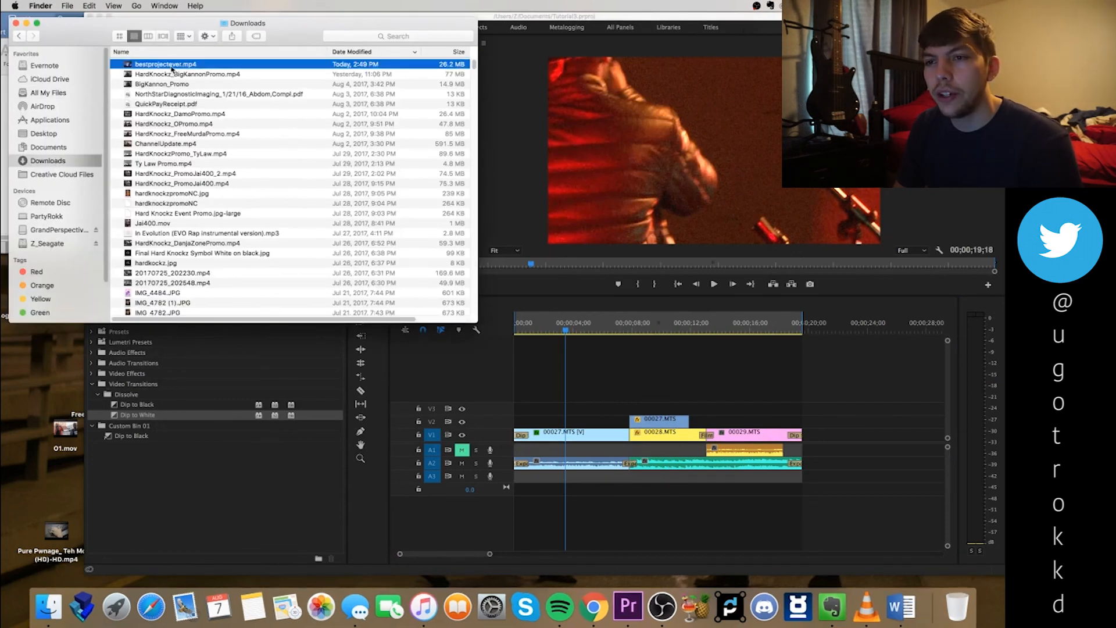